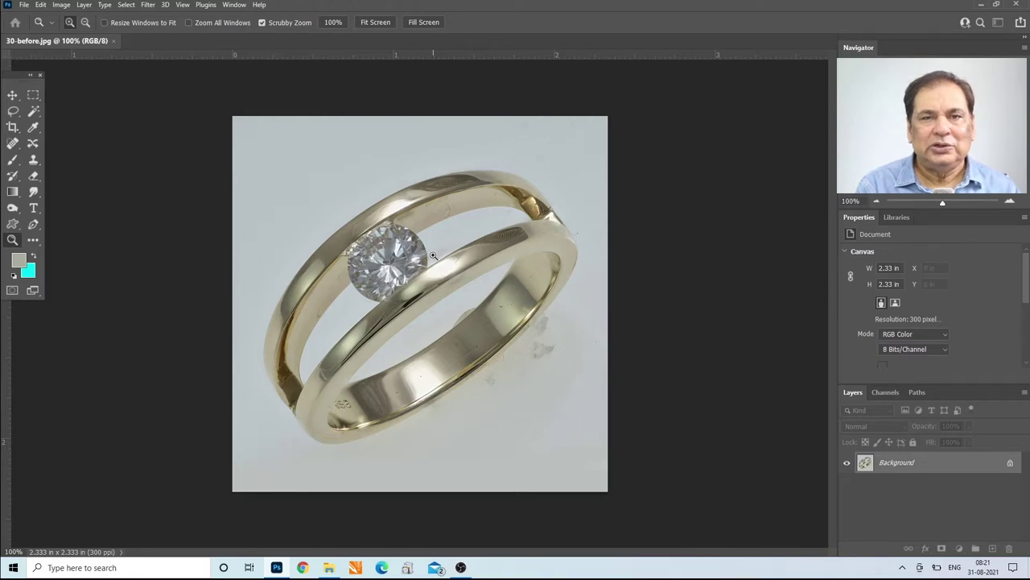
# - Trace the outer outline of the whole ring as a closed path with the Pen tool
pyautogui.click(330, 362)
pyautogui.keyDown('alt'); pyautogui.click(345, 352); pyautogui.keyUp('alt')
pyautogui.moveTo(310, 333); pyautogui.dragTo(320, 342)
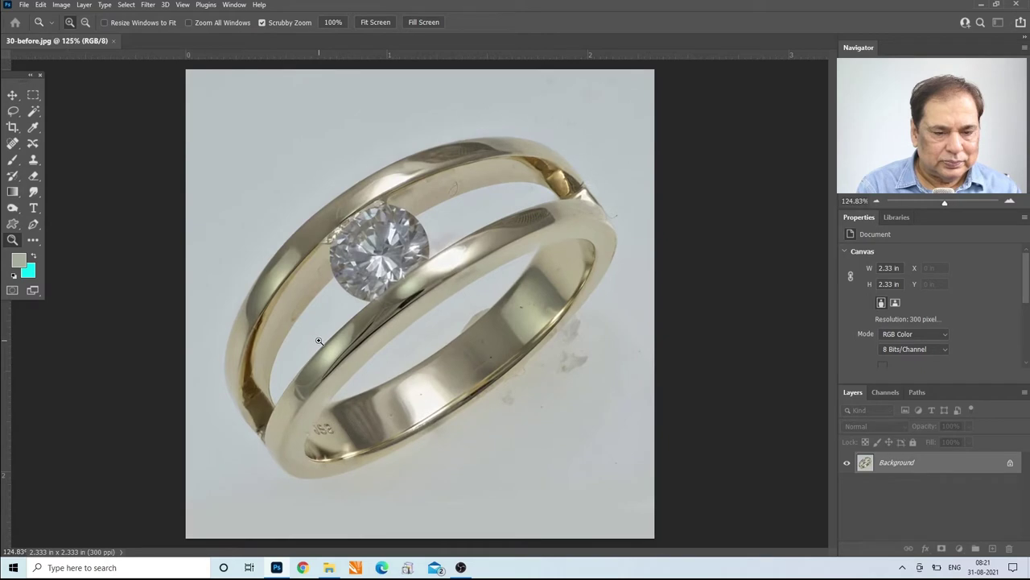
pyautogui.click(34, 226)
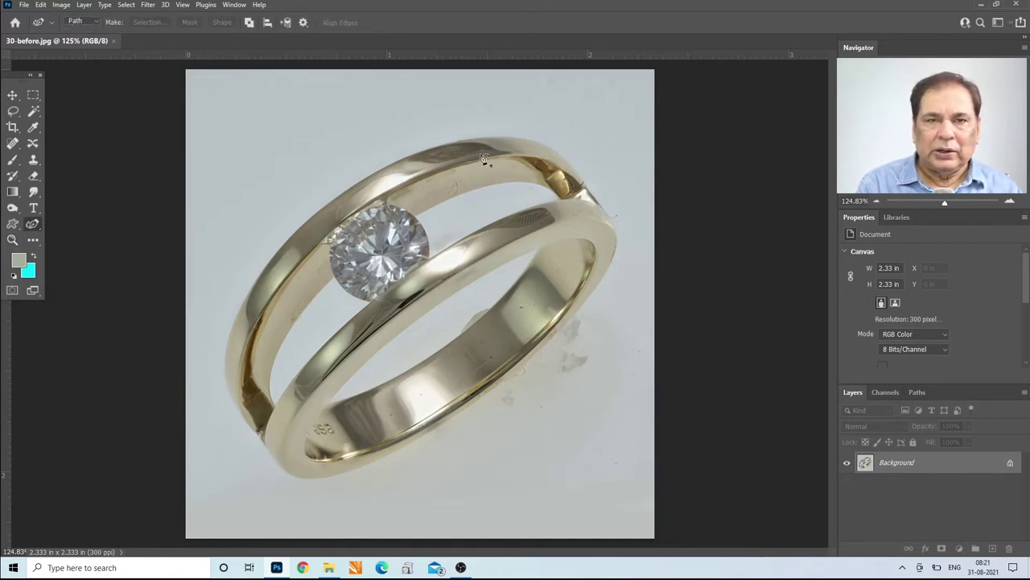
pyautogui.rightClick(34, 224)
pyautogui.click(72, 224)
pyautogui.click(260, 435)
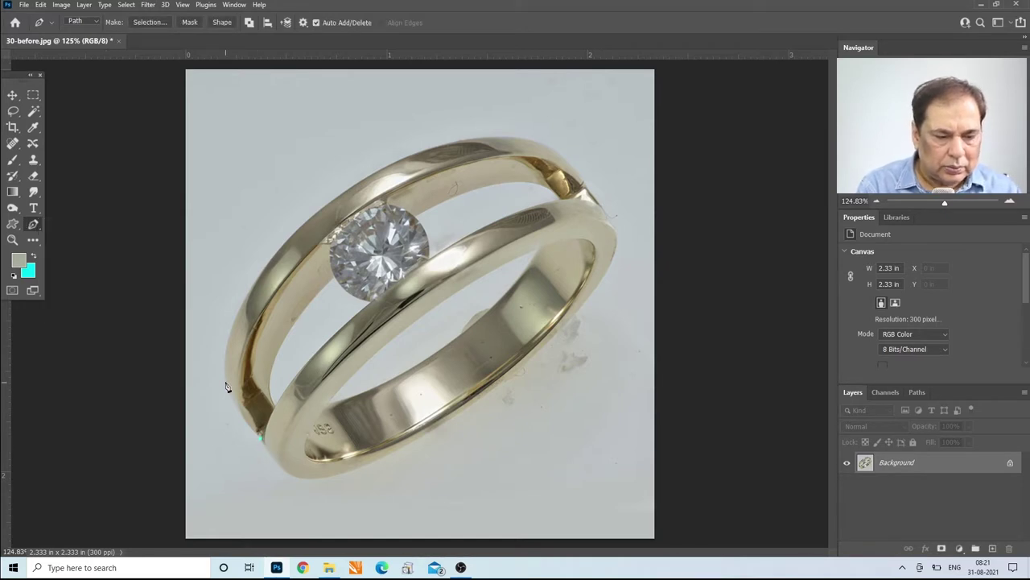
pyautogui.moveTo(269, 260); pyautogui.dragTo(303, 219)
pyautogui.moveTo(403, 159); pyautogui.dragTo(449, 141)
pyautogui.moveTo(544, 144); pyautogui.dragTo(569, 159)
pyautogui.click(600, 199)
pyautogui.moveTo(614, 256); pyautogui.dragTo(602, 285)
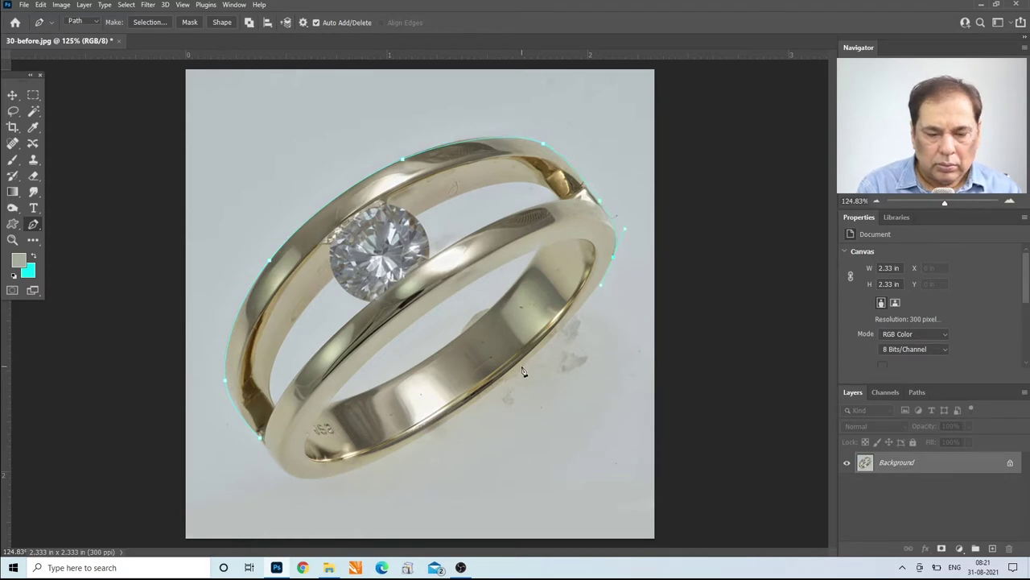
pyautogui.moveTo(294, 475); pyautogui.dragTo(270, 462)
pyautogui.click(260, 437)
# - Trace the opening between the two bands to the lower left of the diamond as a closed path
pyautogui.click(274, 404)
pyautogui.moveTo(276, 354); pyautogui.dragTo(284, 333)
pyautogui.click(334, 277)
pyautogui.moveTo(372, 303); pyautogui.dragTo(402, 308)
pyautogui.keyDown('alt'); pyautogui.click(371, 303); pyautogui.keyUp('alt')
pyautogui.moveTo(313, 357); pyautogui.dragTo(295, 377)
pyautogui.click(275, 404)
# - Trace the opening between the two bands to the upper right of the diamond as a closed path
pyautogui.click(415, 215)
pyautogui.click(429, 259)
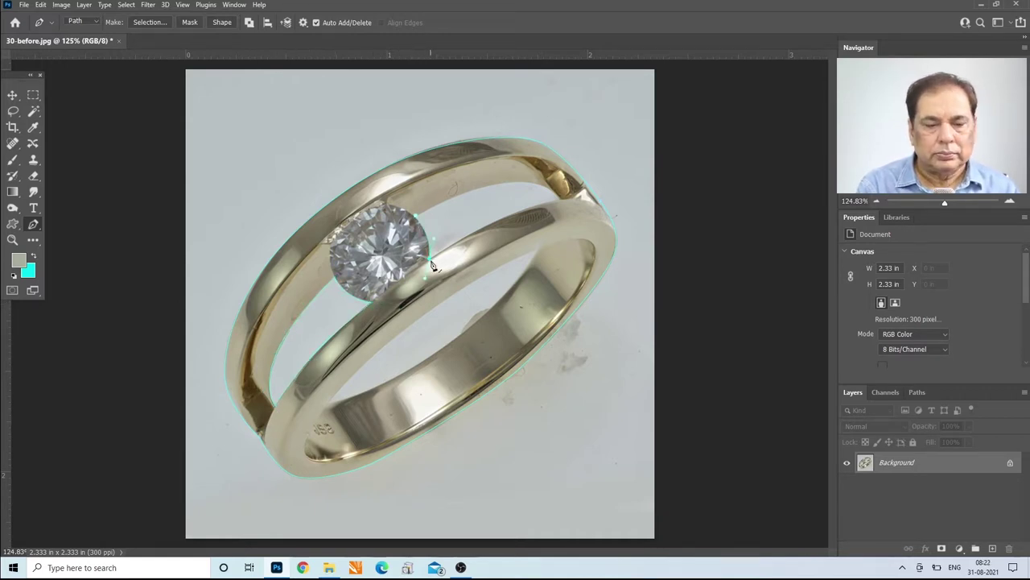
pyautogui.click(485, 225)
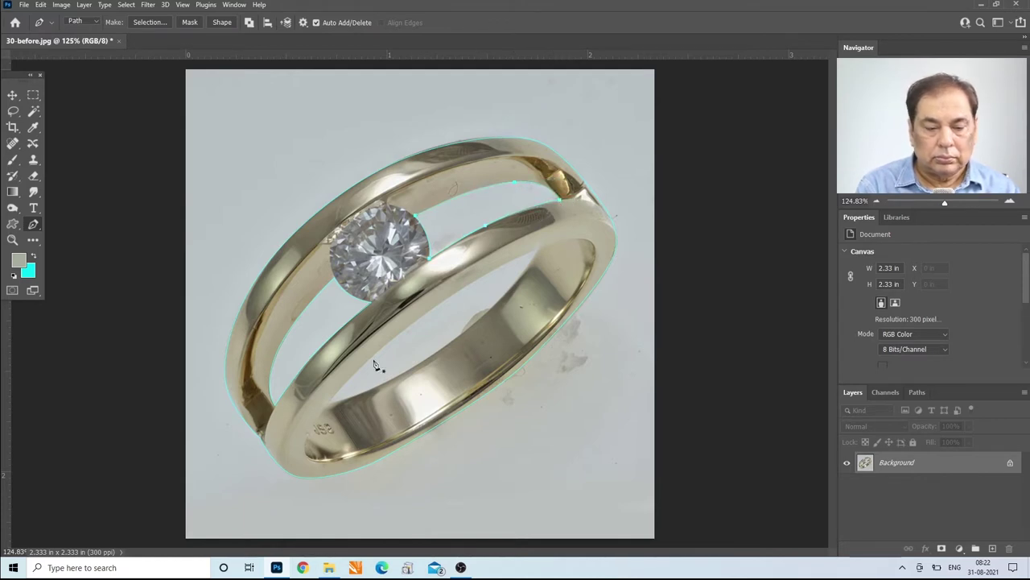
# - Trace the finger opening inside the front band as a closed path
pyautogui.click(326, 403)
pyautogui.click(441, 351)
pyautogui.click(489, 318)
pyautogui.moveTo(432, 308); pyautogui.dragTo(371, 354)
pyautogui.click(327, 404)
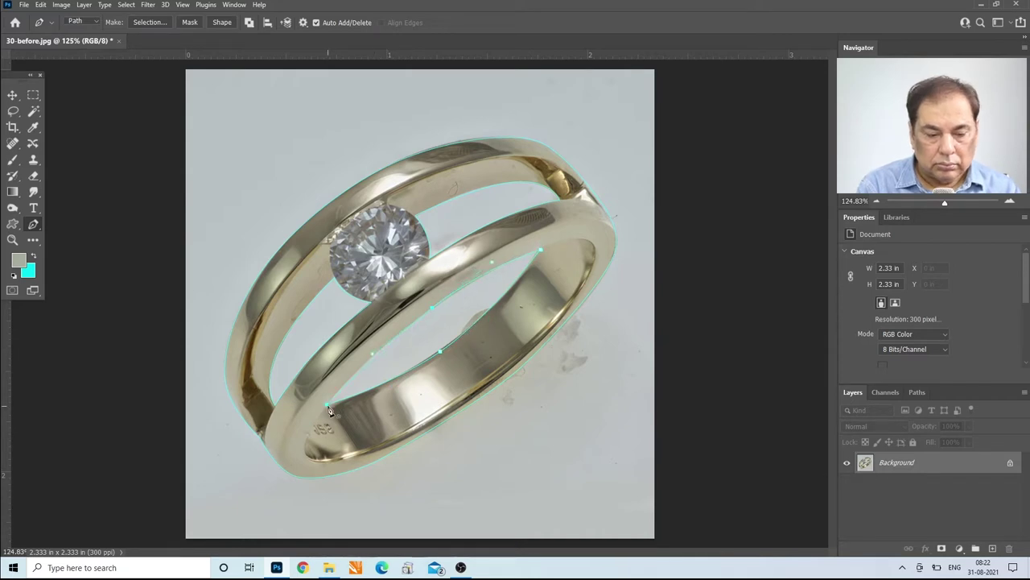
# - Convert the ring paths into a selection and copy the selected ring onto a new layer
pyautogui.hotkey('ctrl', 'Return')
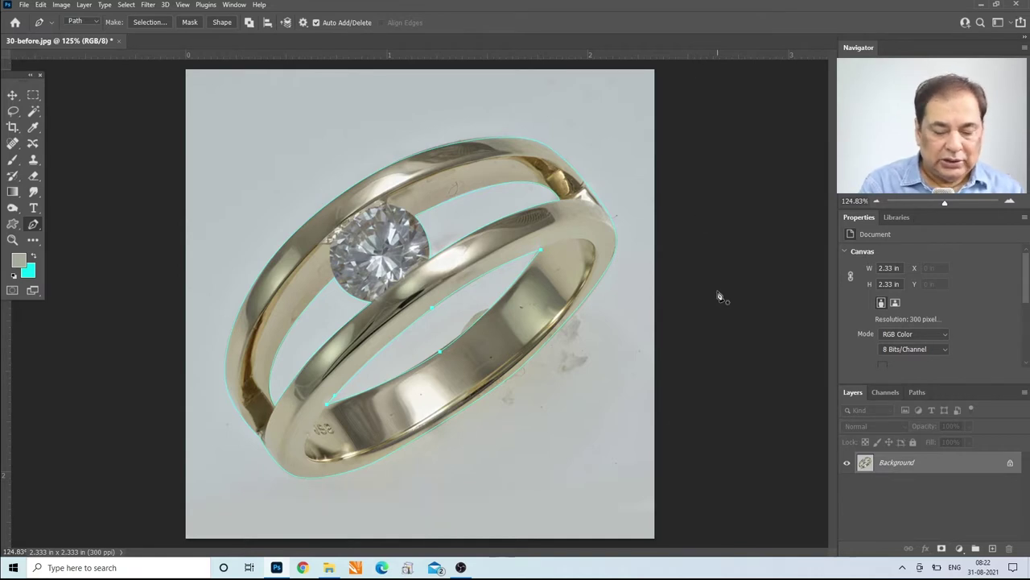
pyautogui.hotkey('ctrl', 'Return')
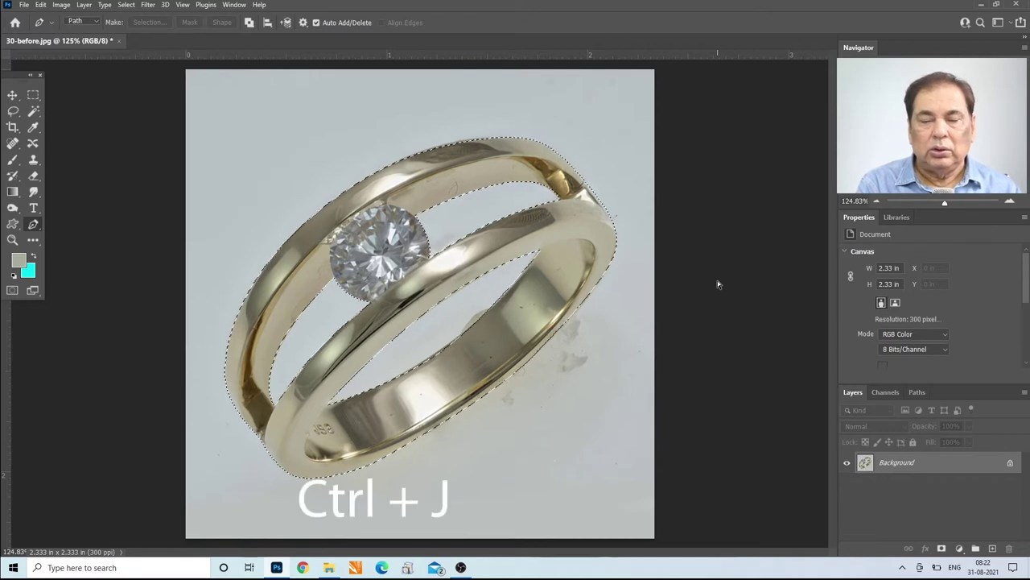
pyautogui.hotkey('ctrl', 'j')
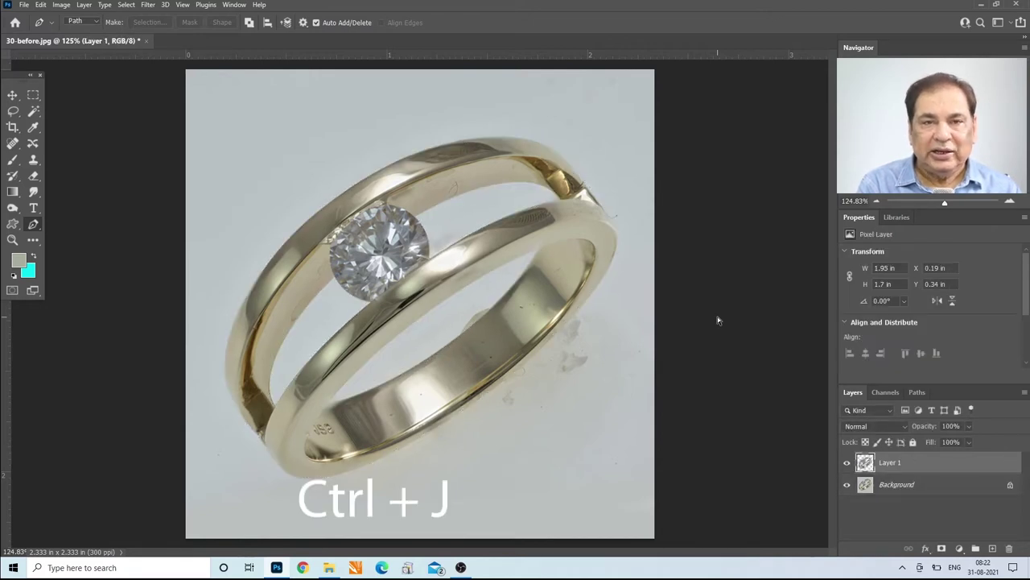
# - Add a new layer between Background and the ring cutout and fill it with white in Normal mode at 100% opacity
pyautogui.click(947, 486)
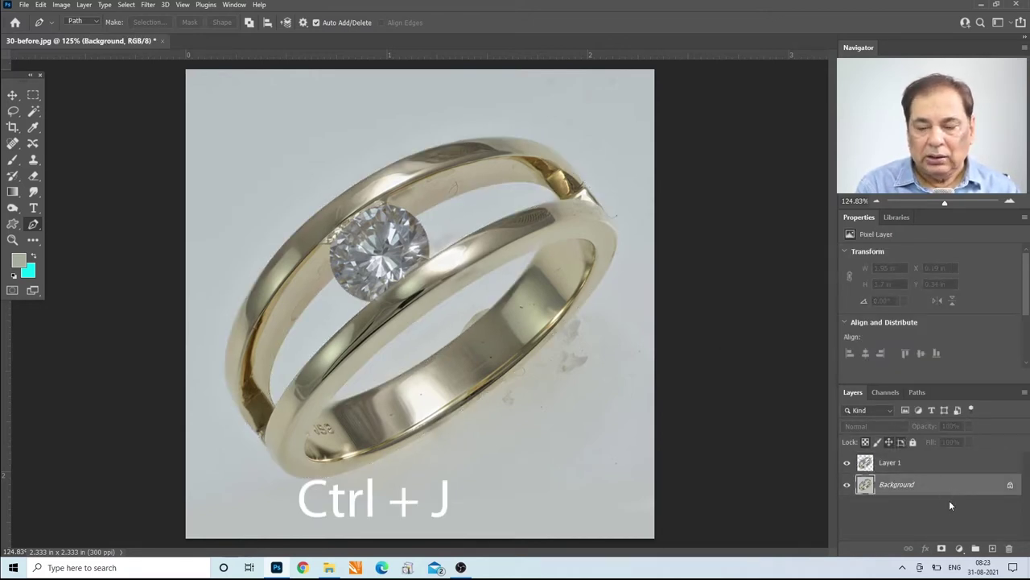
pyautogui.click(993, 549)
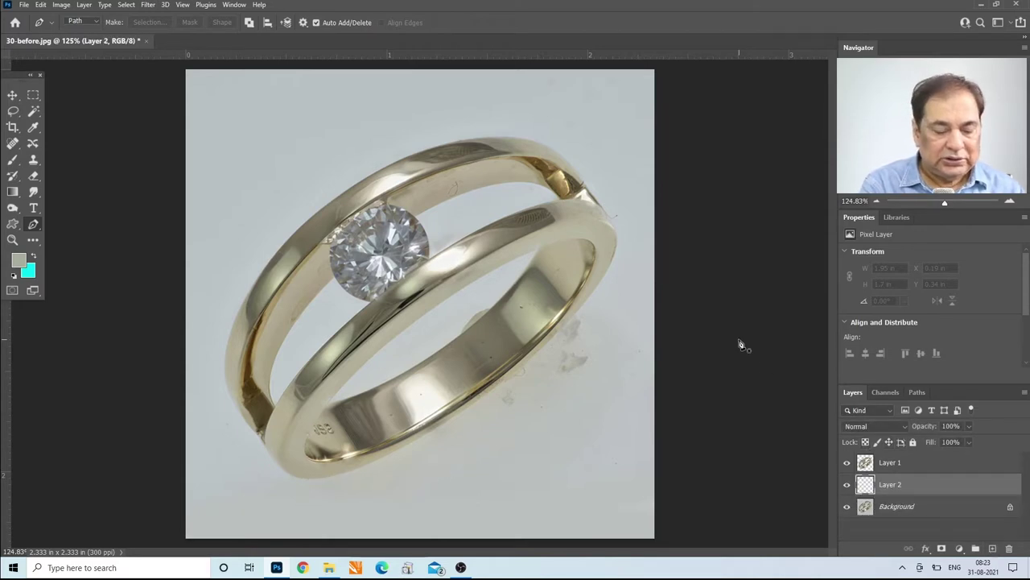
pyautogui.hotkey('shift', 'F5')
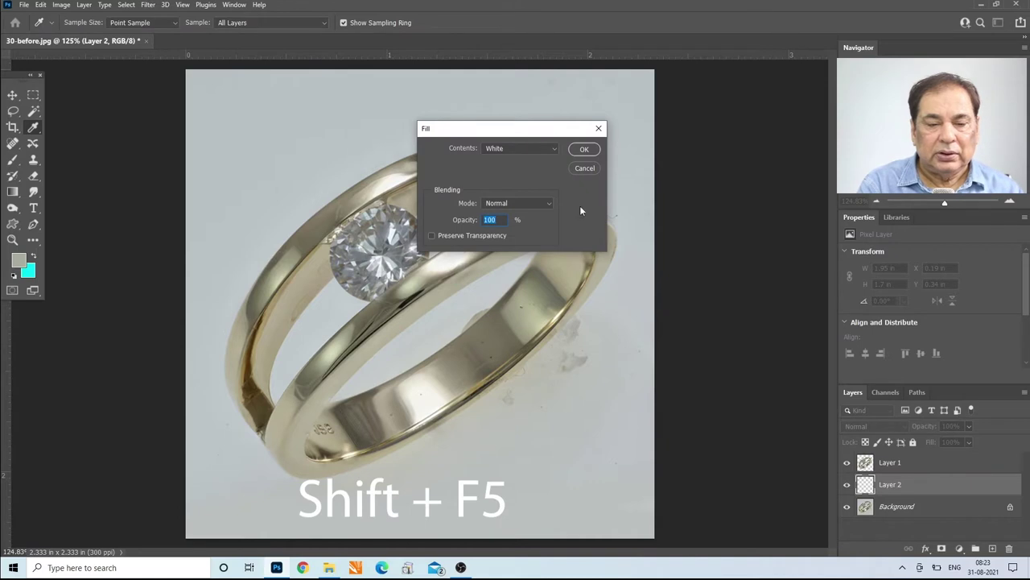
pyautogui.click(536, 149)
pyautogui.click(501, 255)
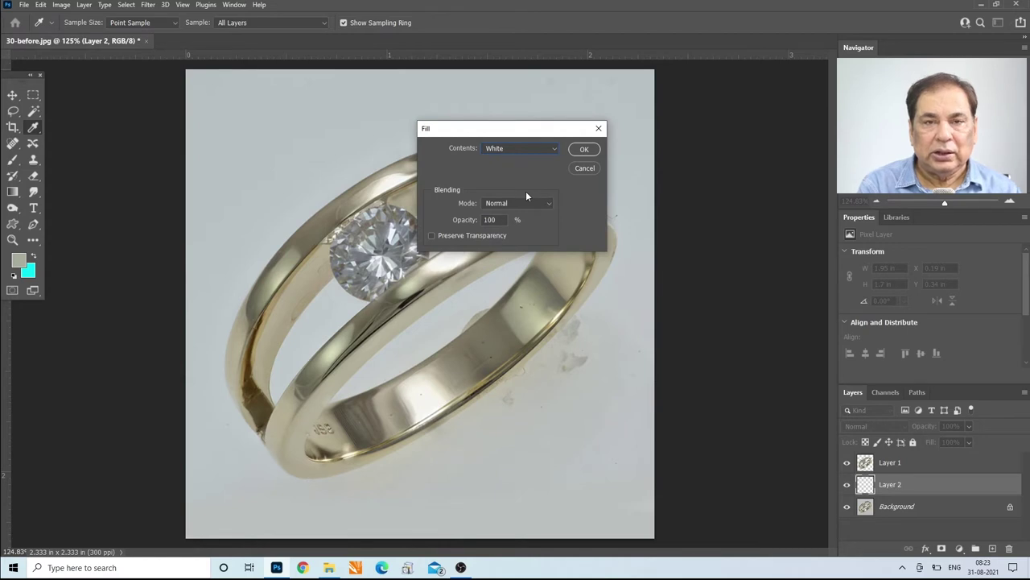
pyautogui.click(581, 149)
pyautogui.press('p')
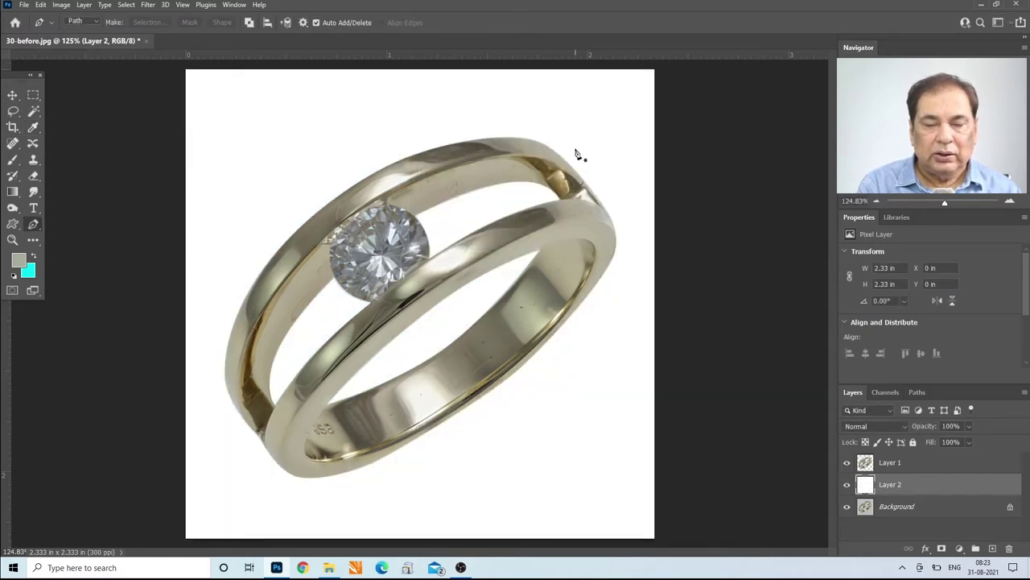
# - Hide the white Layer 2 and the Background, and select the ring cutout on Layer 1
pyautogui.click(846, 485)
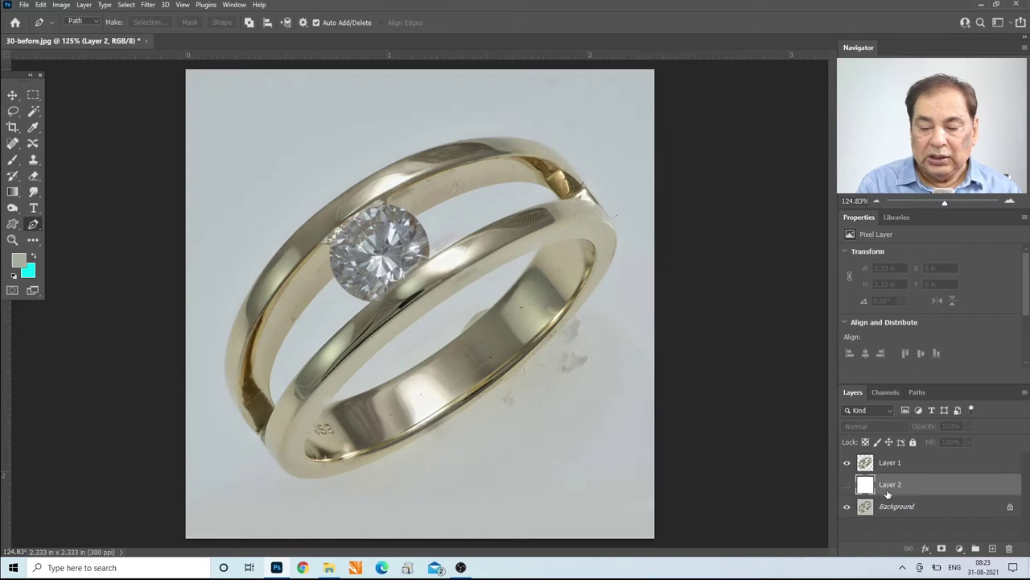
pyautogui.click(848, 507)
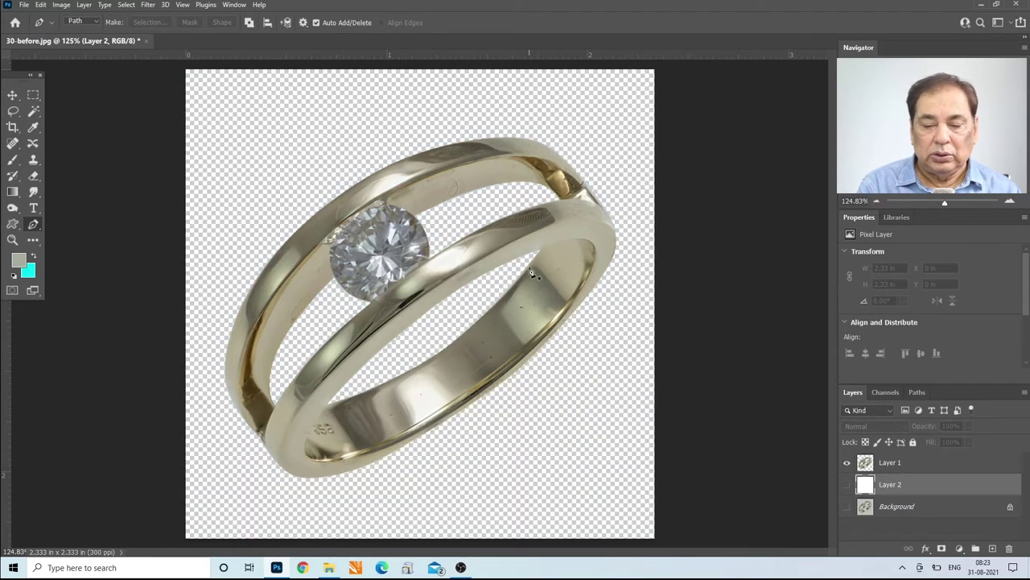
pyautogui.click(866, 464)
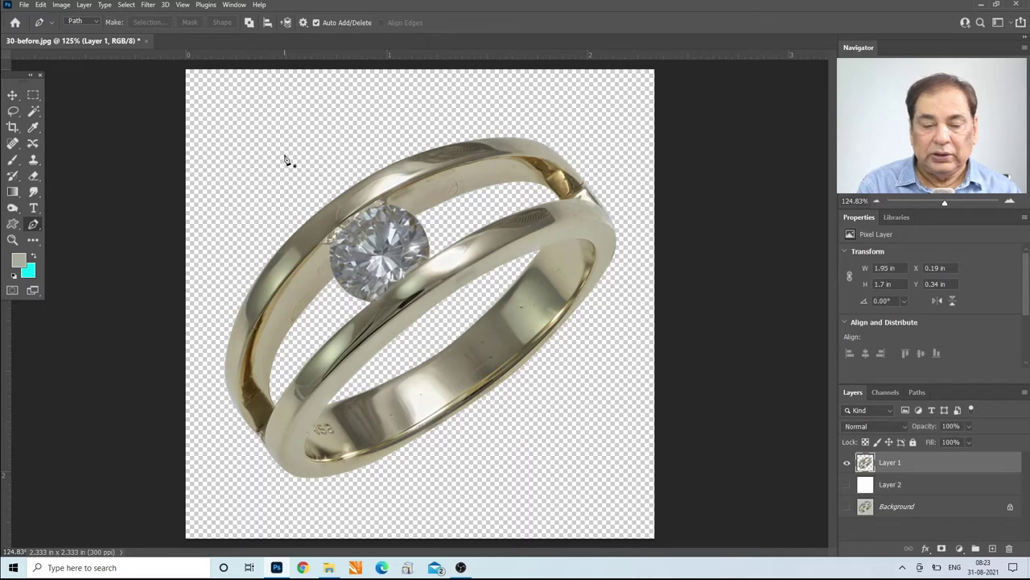
# - Try moving the ring cutout slightly down and to the left, and undo the move
pyautogui.click(13, 95)
pyautogui.moveTo(395, 287); pyautogui.dragTo(373, 304)
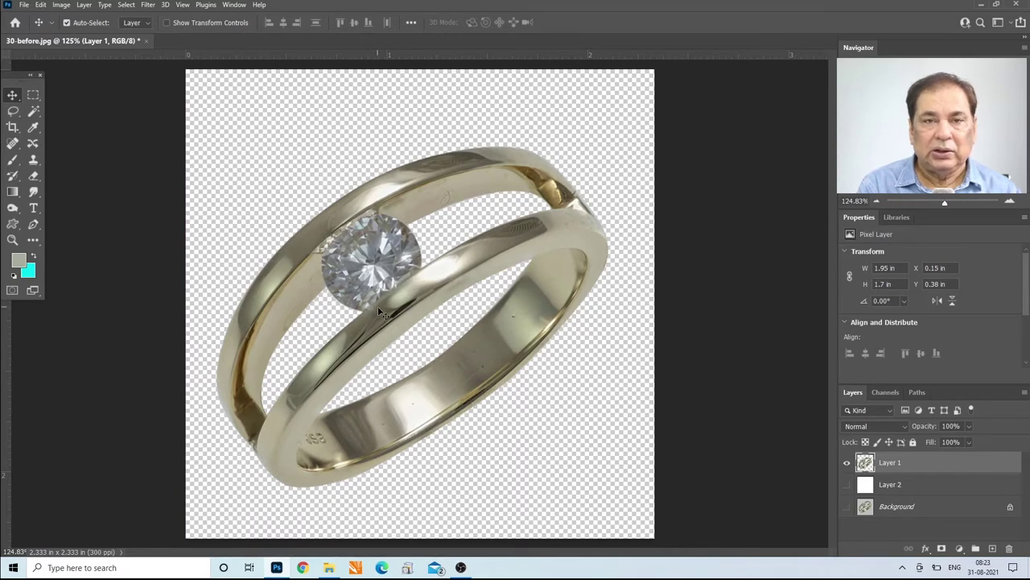
pyautogui.hotkey('ctrl', 'z')
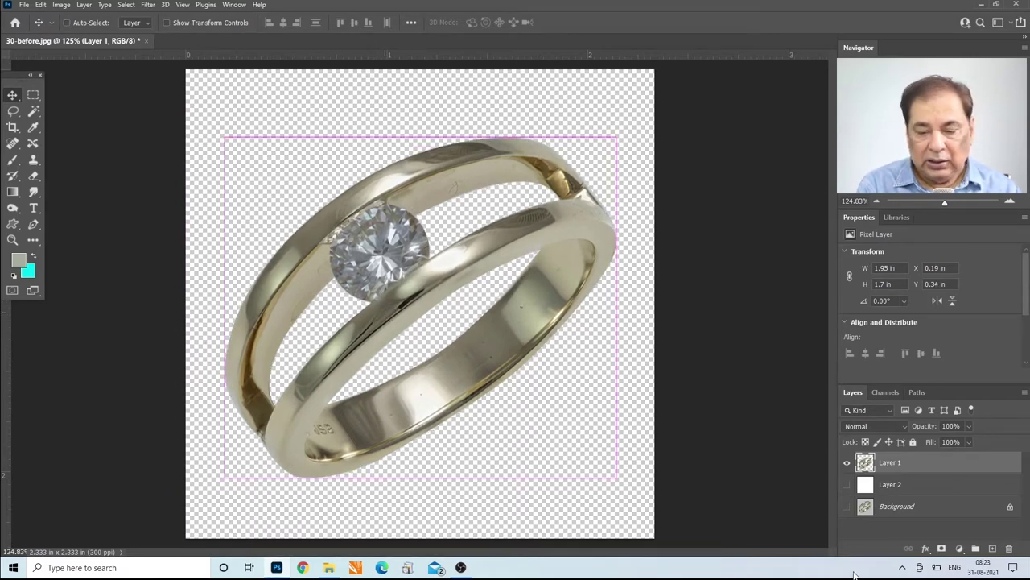
# - Show the white Layer 2 again and duplicate the ring cutout on Layer 1
pyautogui.click(847, 483)
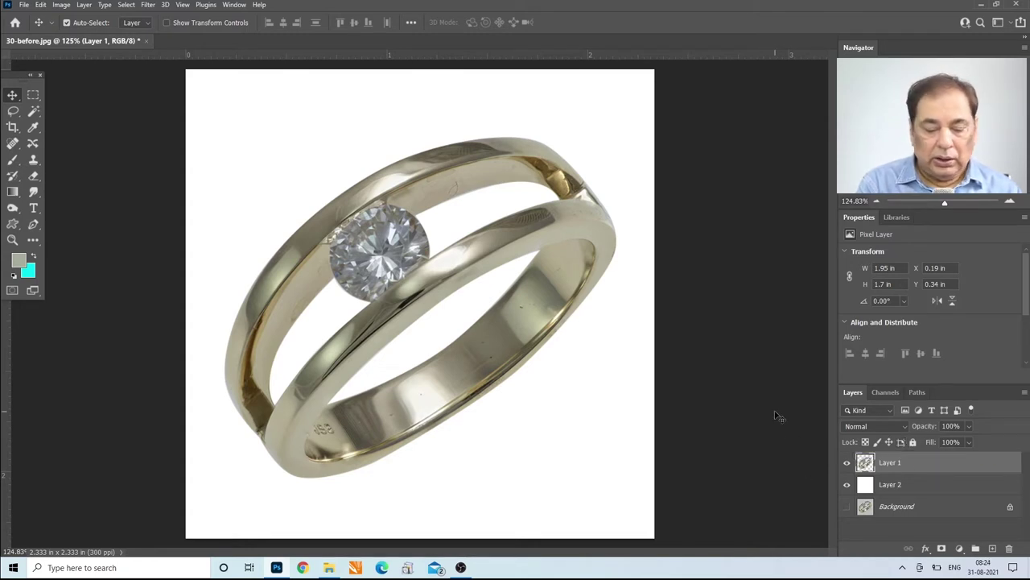
pyautogui.press('ctrl')
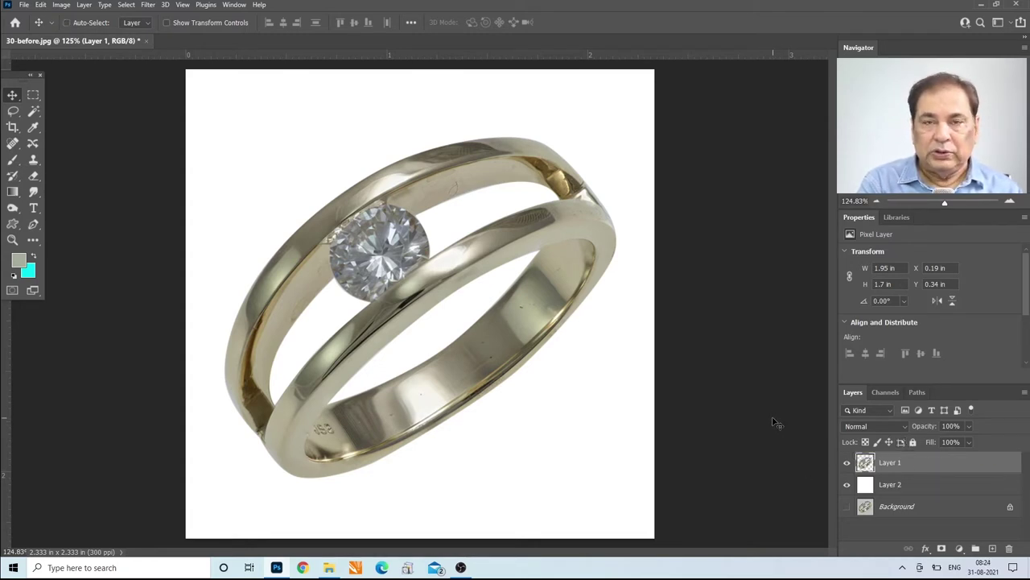
pyautogui.hotkey('ctrl', 'j')
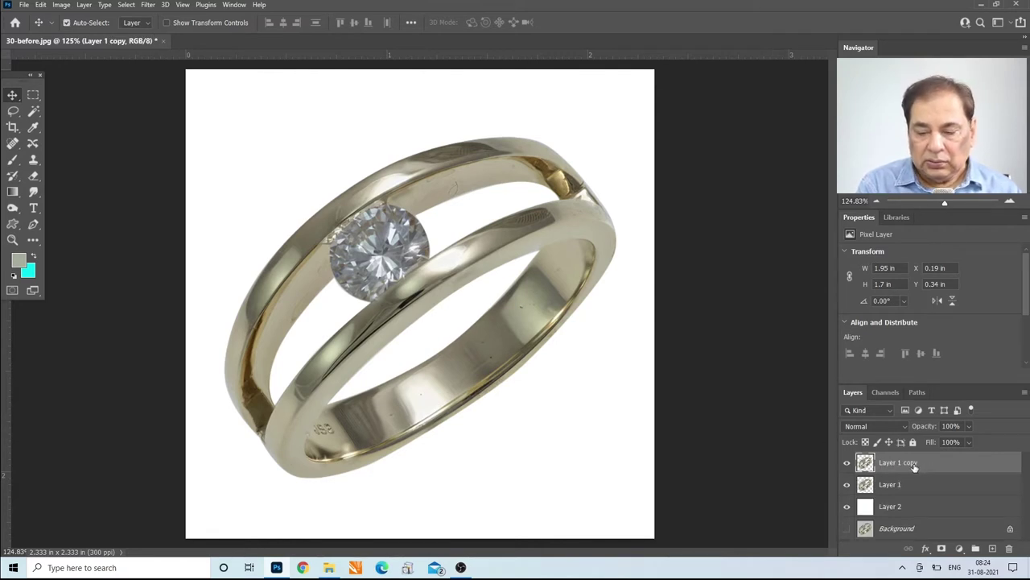
# - Rename the duplicated ring layer METL and the original ring layer beneath it DIAMOND
pyautogui.doubleClick(909, 465)
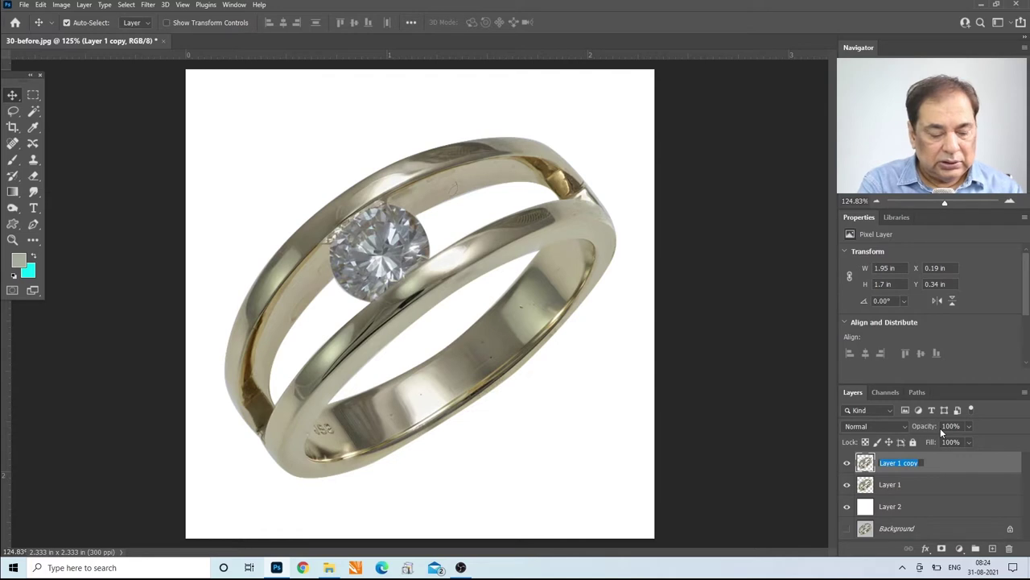
pyautogui.write('METL')
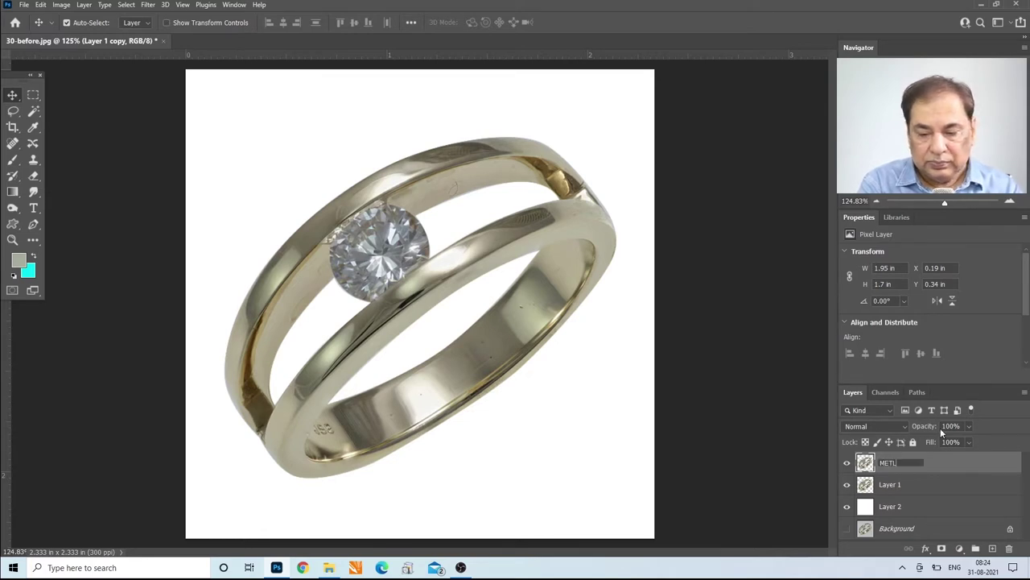
pyautogui.doubleClick(891, 484)
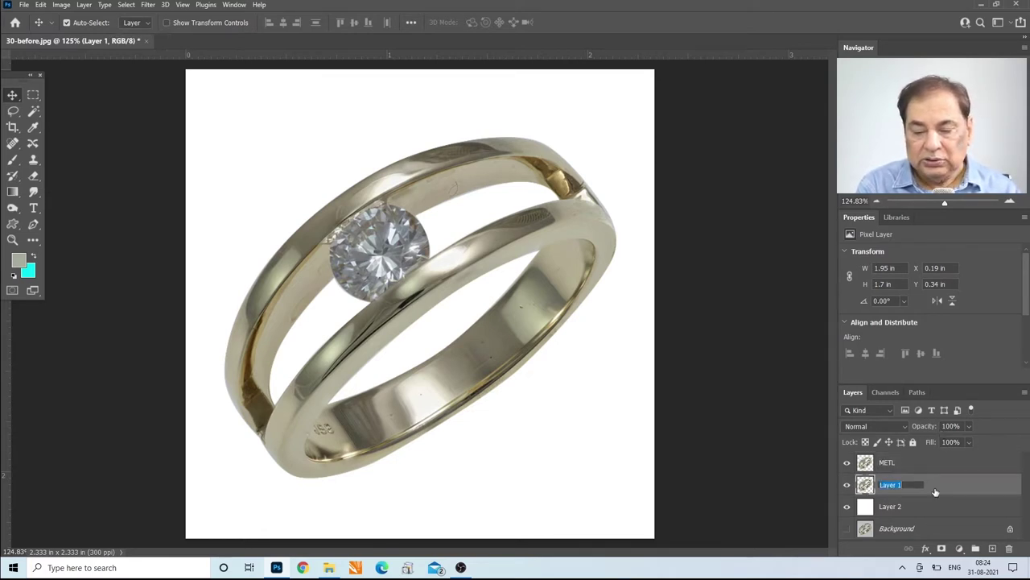
pyautogui.write('DIAMOND')
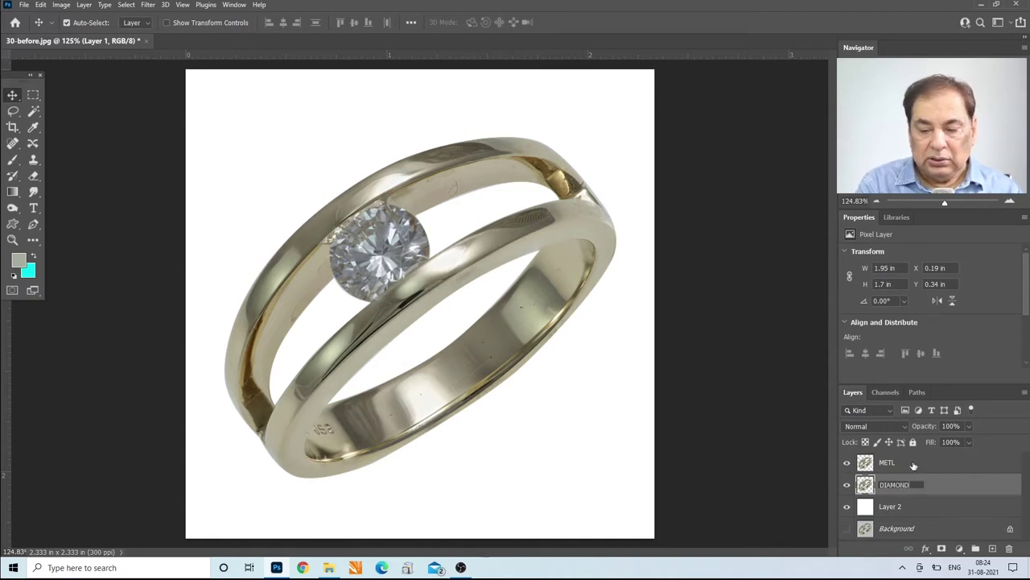
pyautogui.click(916, 467)
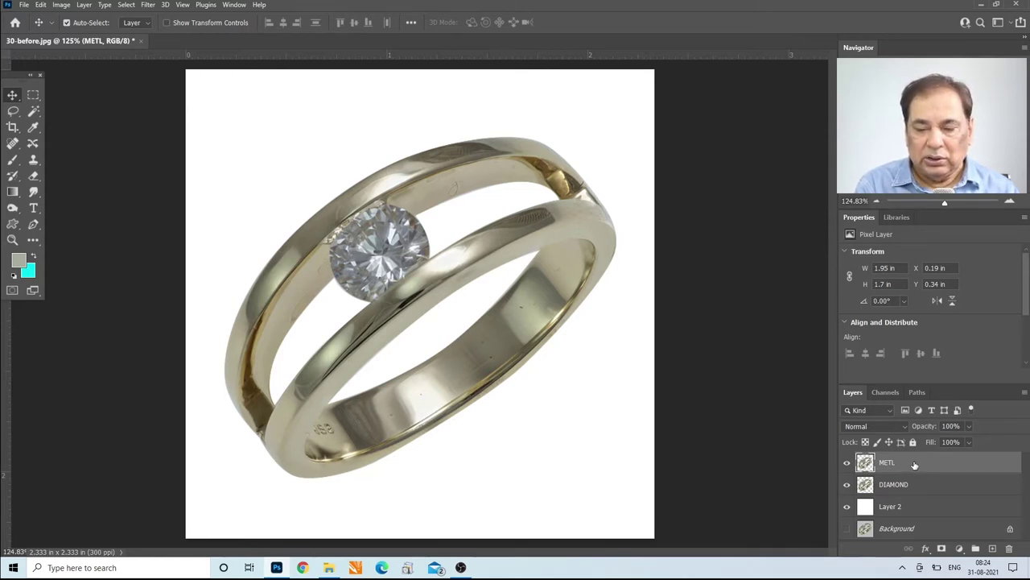
# - Correct the name of the uppermost ring layer to METAL
pyautogui.doubleClick(887, 463)
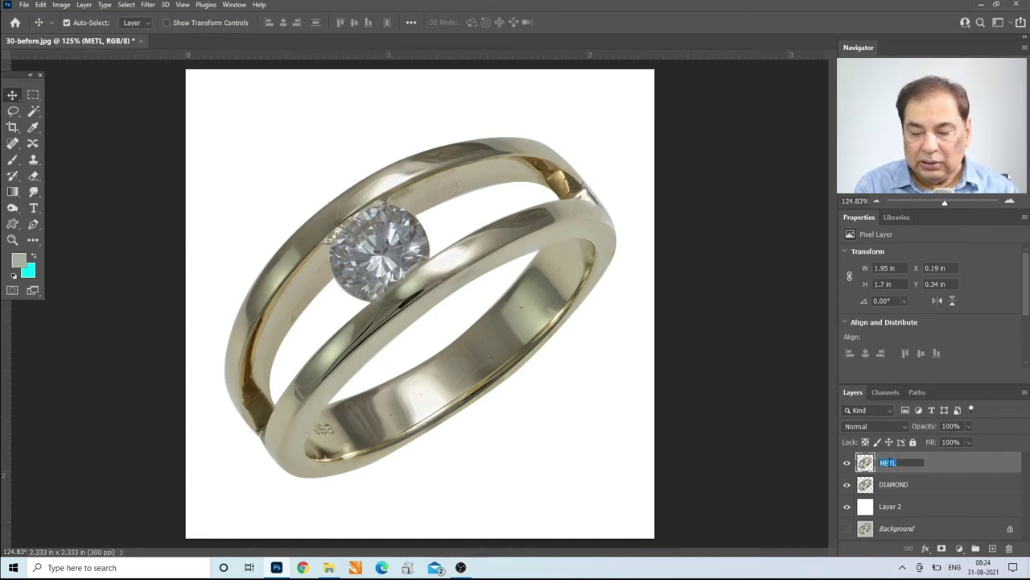
pyautogui.write('METL')
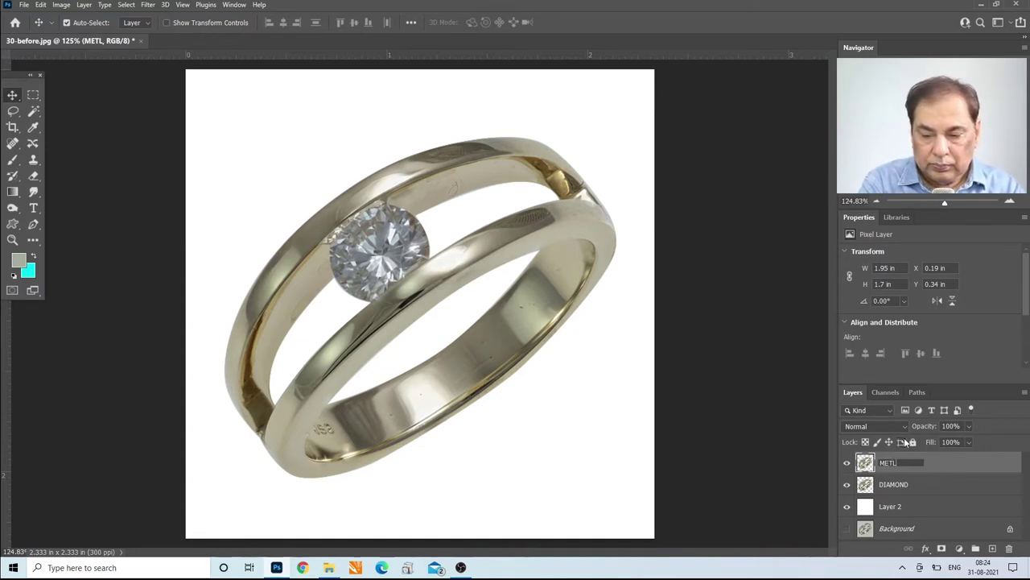
pyautogui.write('A')
pyautogui.press('Return')
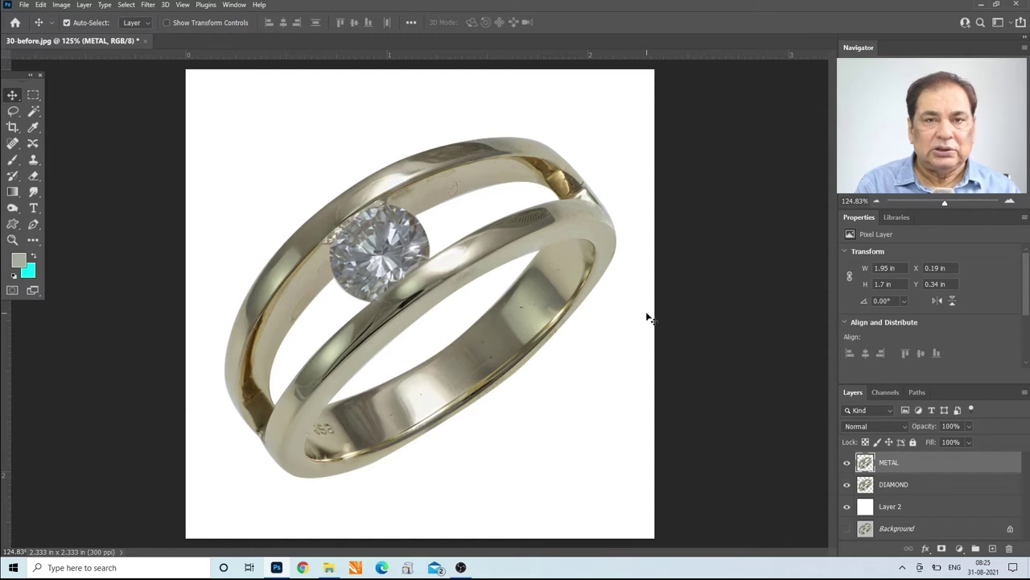
# - Apply Levels to the METAL layer with a black input level of 30 and a white input level of 200
pyautogui.press('ctrl')
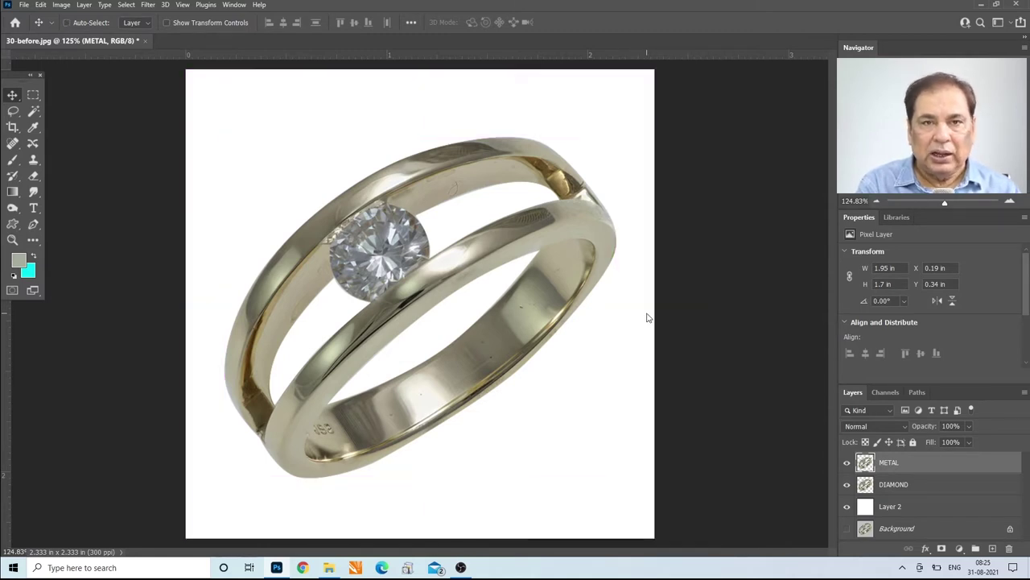
pyautogui.hotkey('ctrl', 'l')
pyautogui.moveTo(733, 357); pyautogui.dragTo(702, 359)
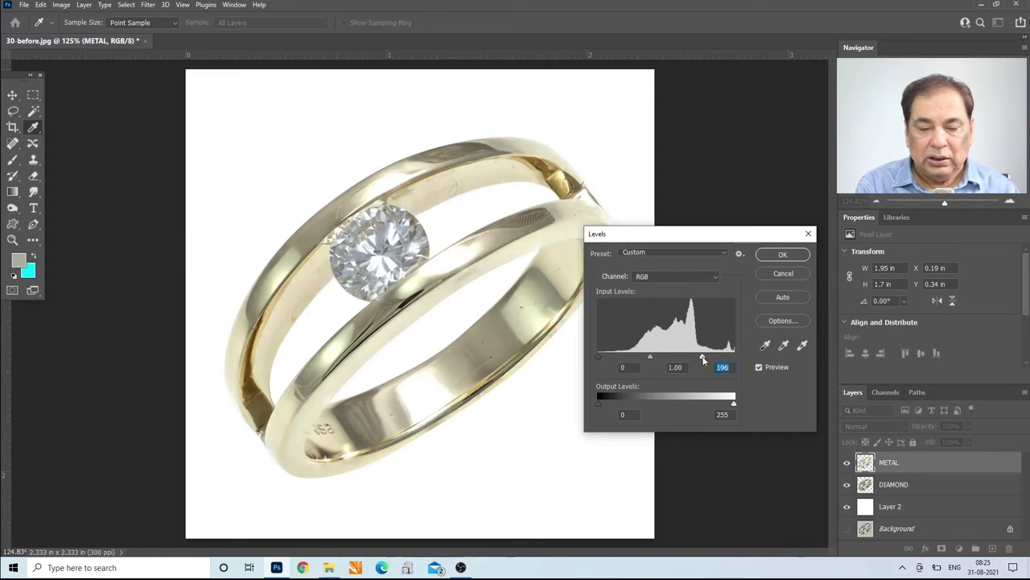
pyautogui.moveTo(705, 233); pyautogui.dragTo(755, 211)
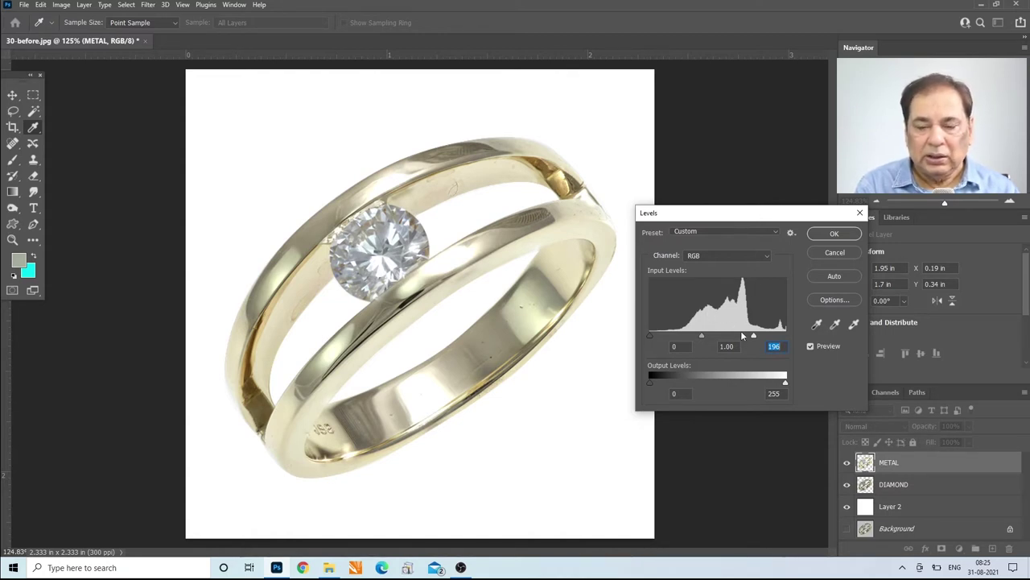
pyautogui.moveTo(755, 336); pyautogui.dragTo(756, 338)
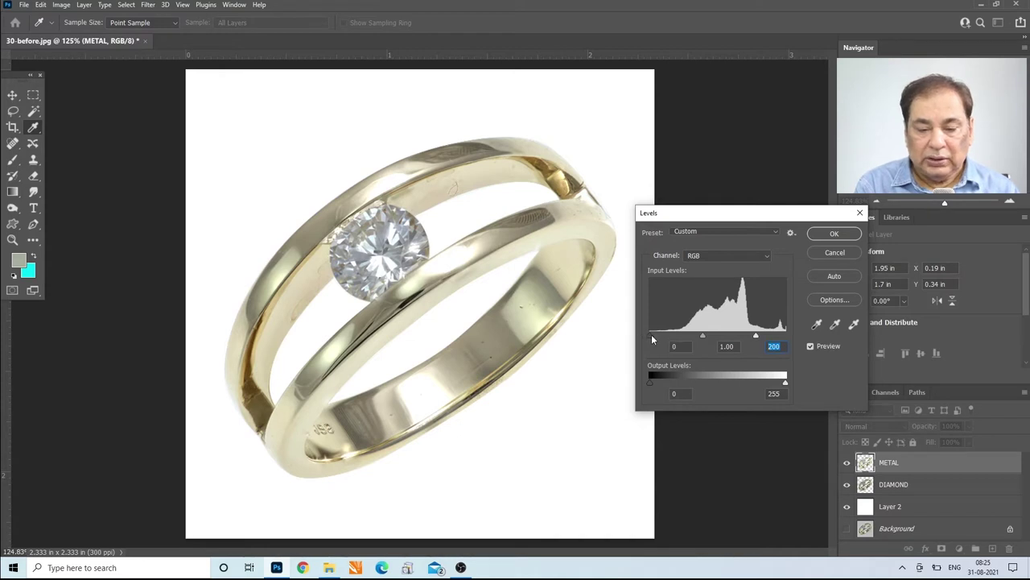
pyautogui.moveTo(655, 339); pyautogui.dragTo(666, 333)
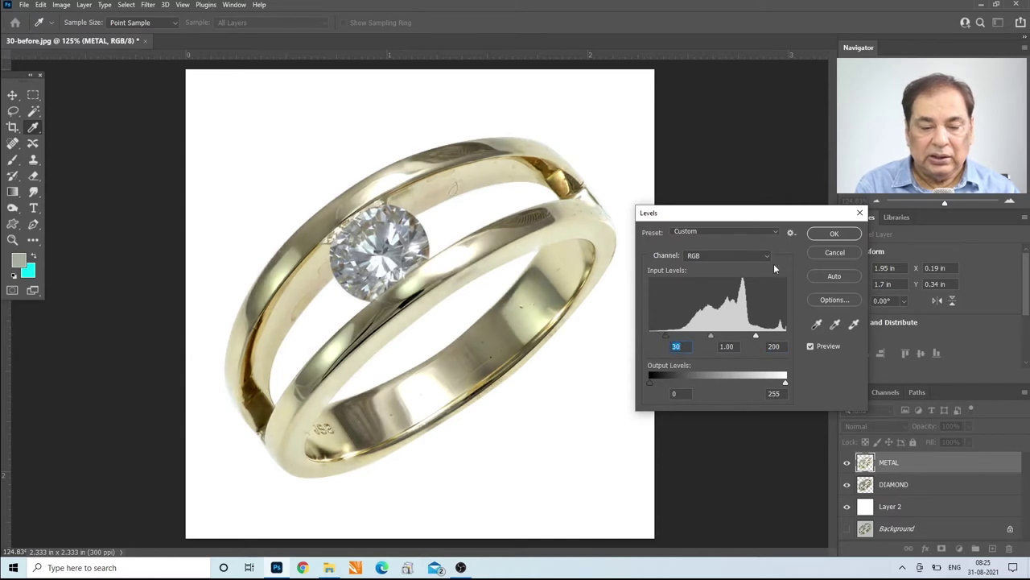
pyautogui.click(832, 236)
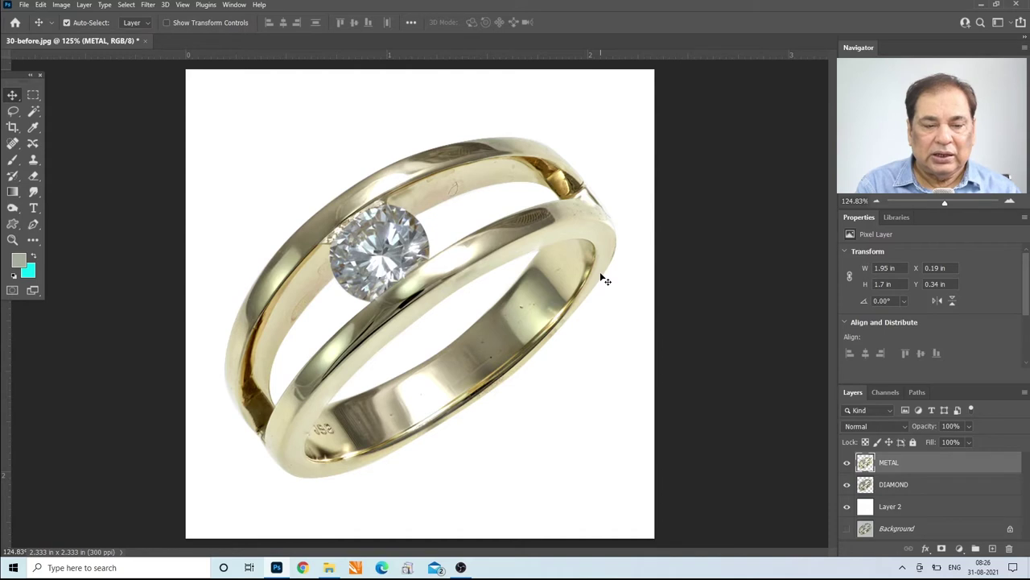
pyautogui.click(12, 239)
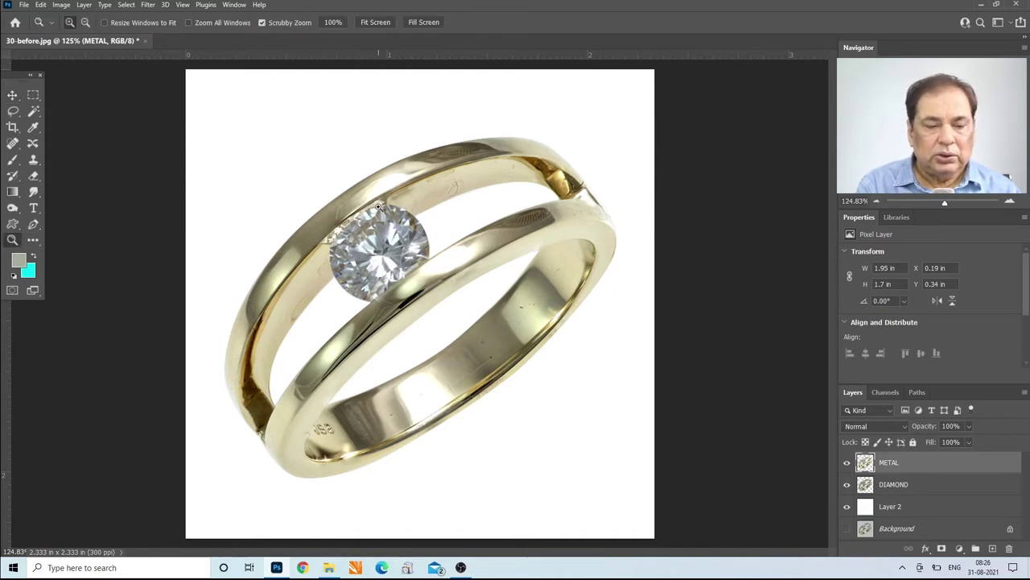
pyautogui.click(13, 146)
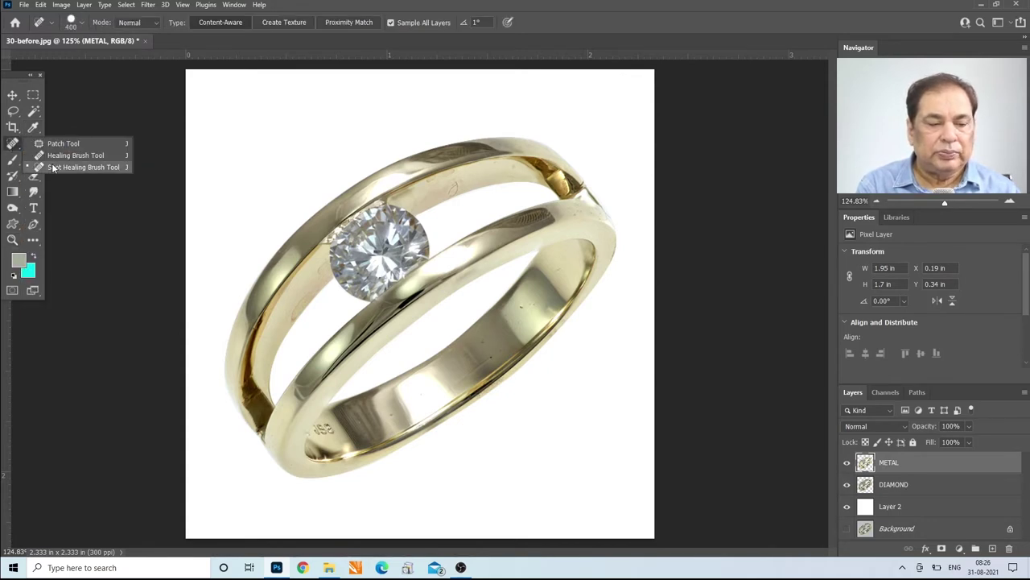
pyautogui.click(340, 7)
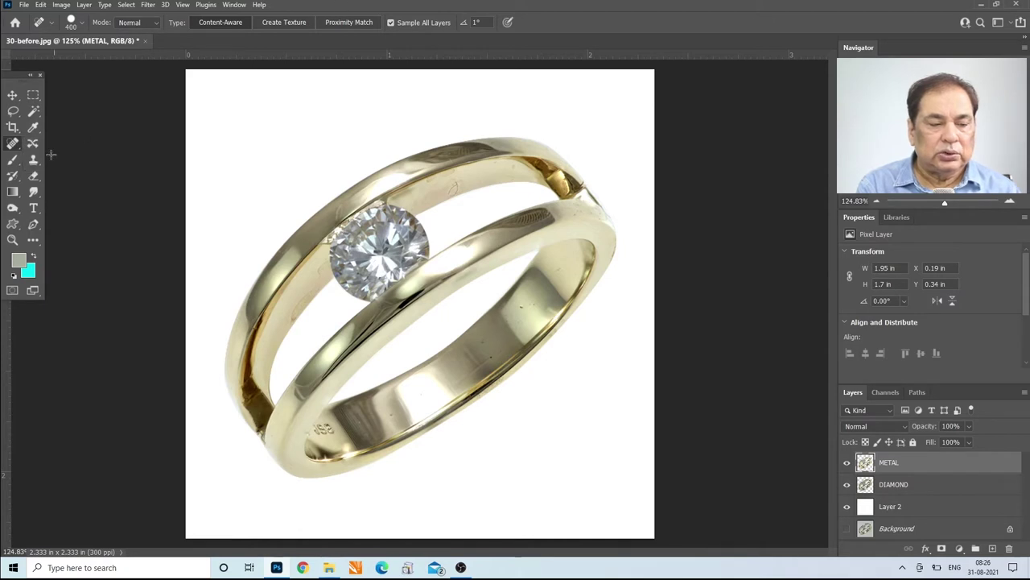
pyautogui.click(14, 163)
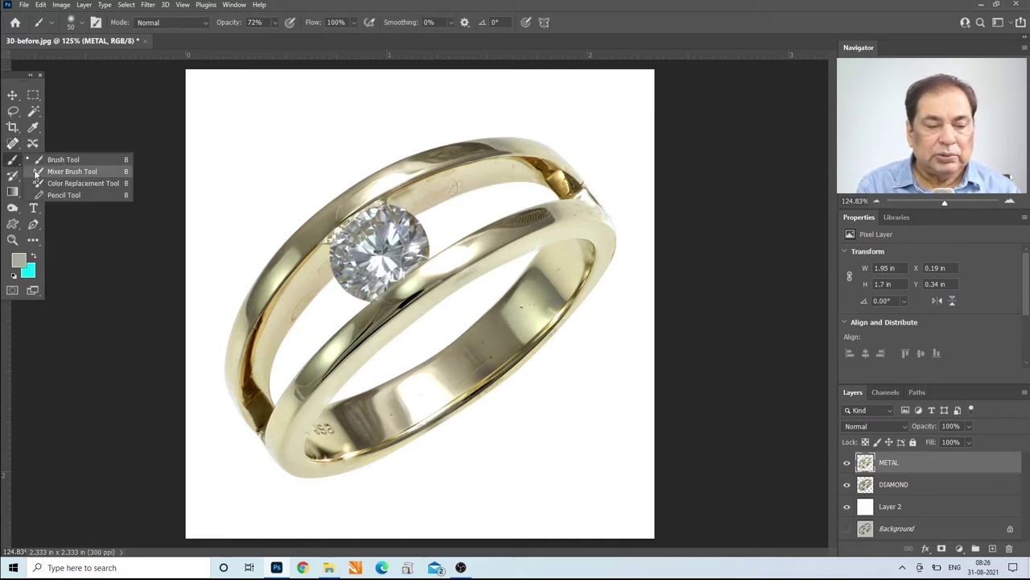
pyautogui.click(437, 3)
pyautogui.click(33, 191)
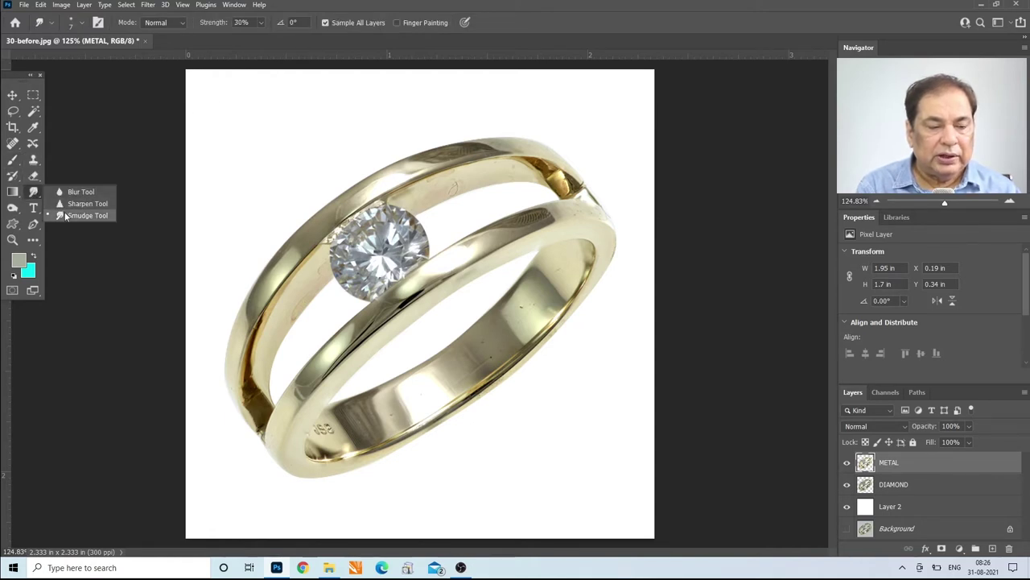
pyautogui.click(35, 164)
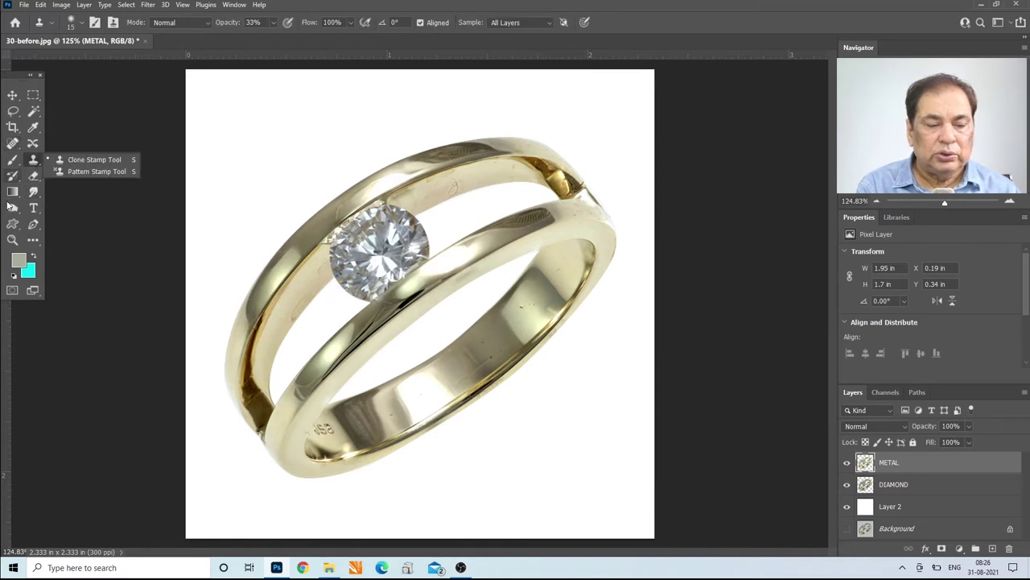
pyautogui.click(466, 10)
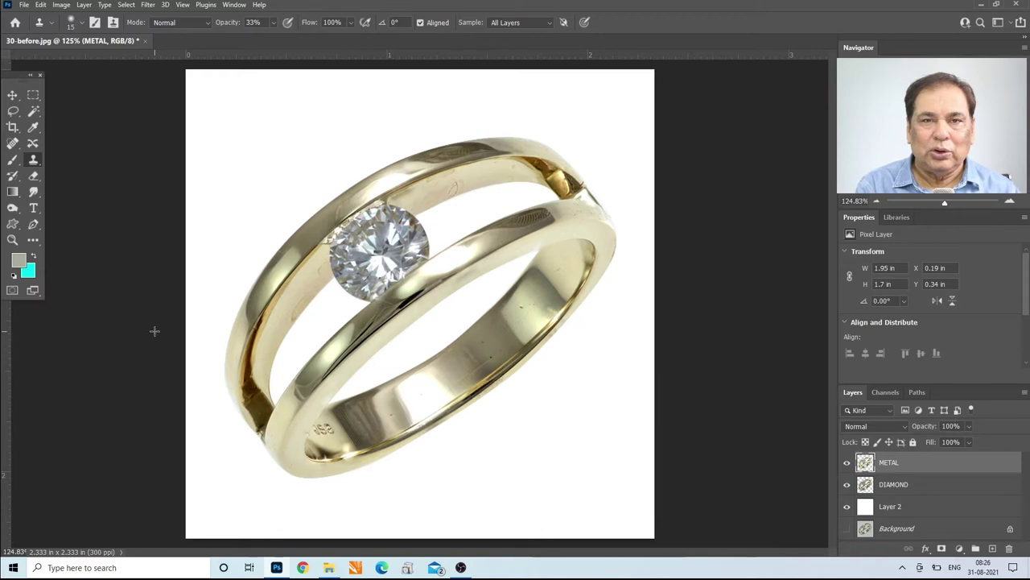
# - Remove the curved scratch and nearby blemishes on the upper band's inner face beside the diamond with the Patch tool
pyautogui.click(13, 239)
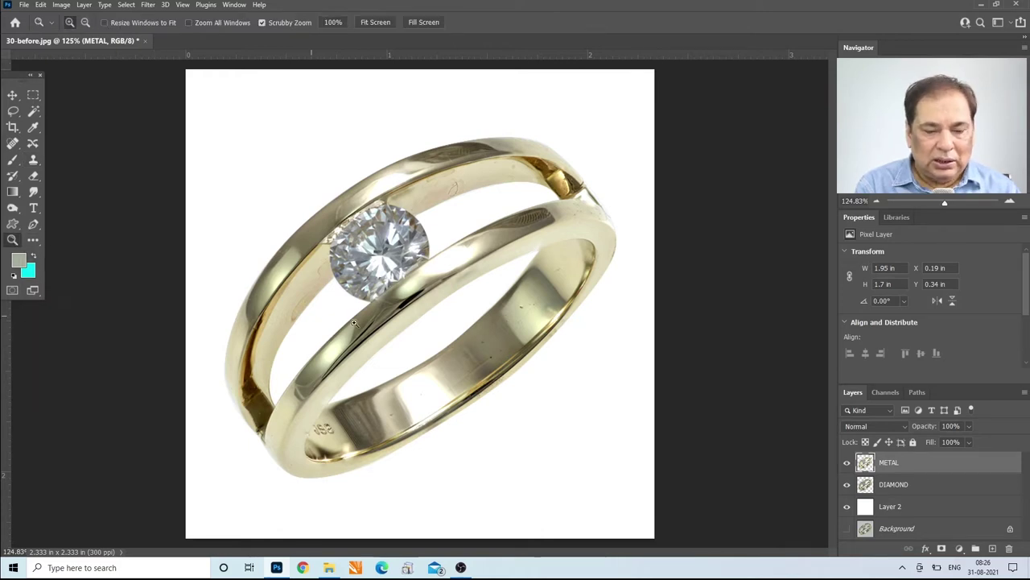
pyautogui.click(449, 276)
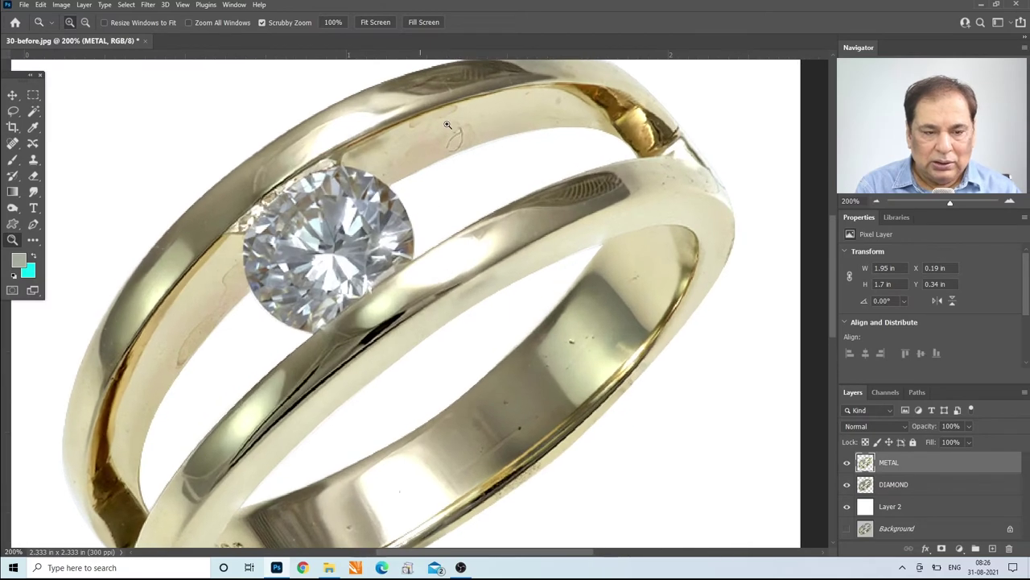
pyautogui.click(441, 130)
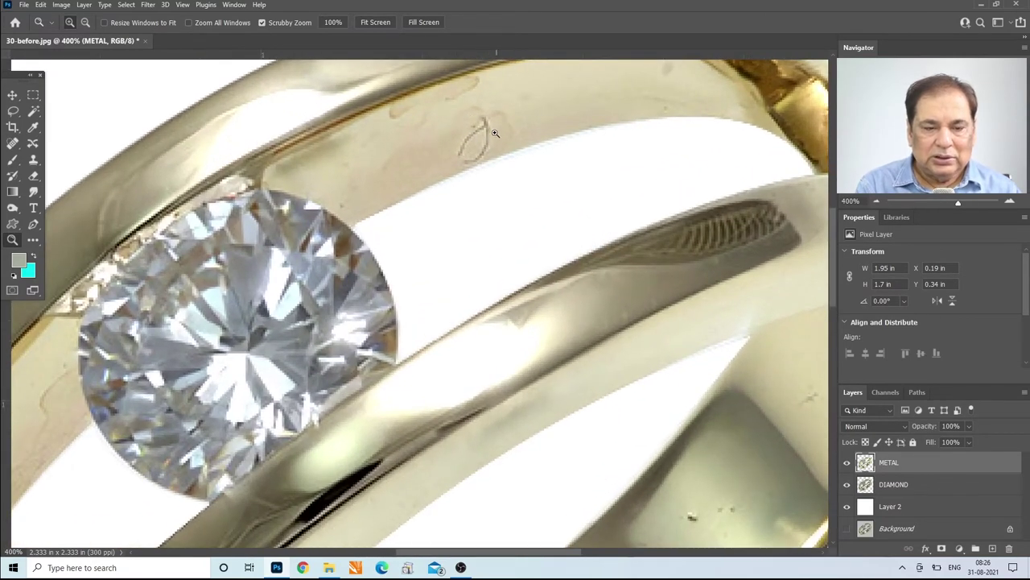
pyautogui.click(12, 143)
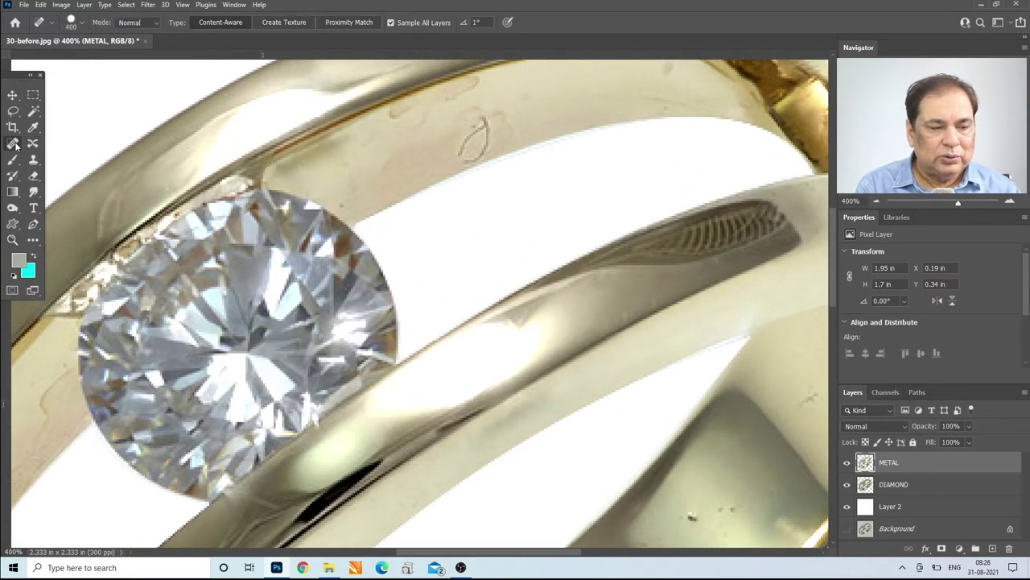
pyautogui.click(50, 144)
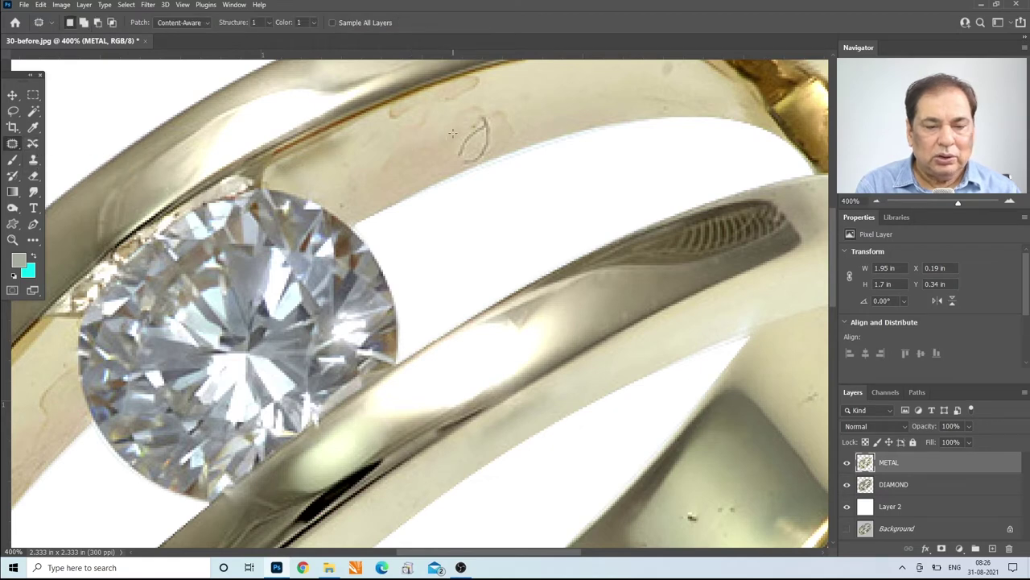
pyautogui.moveTo(464, 104)
pyautogui.mouseDown()
pyautogui.moveTo(443, 155)
pyautogui.moveTo(463, 167)
pyautogui.moveTo(481, 162)
pyautogui.moveTo(497, 133)
pyautogui.moveTo(482, 104)
pyautogui.moveTo(492, 112)
pyautogui.moveTo(540, 87)
pyautogui.mouseUp()
pyautogui.hotkey('ctrl', 'd')
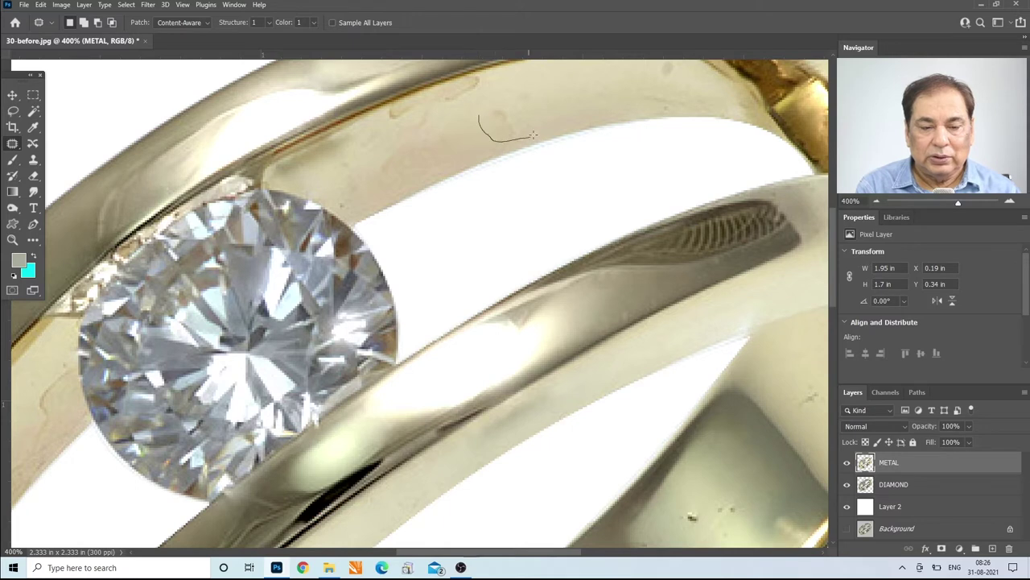
pyautogui.moveTo(478, 113); pyautogui.dragTo(479, 115)
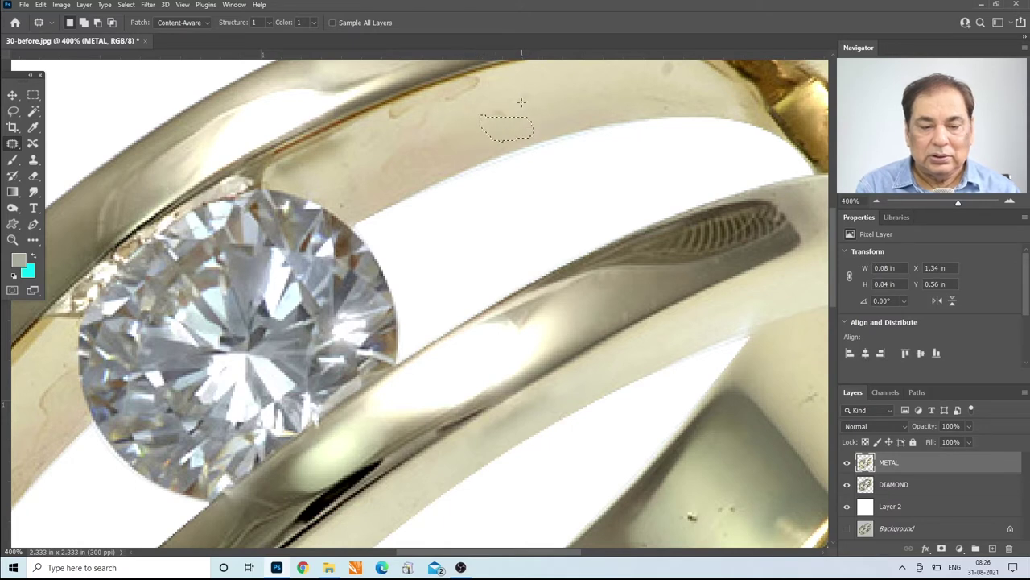
pyautogui.hotkey('ctrl', 'd')
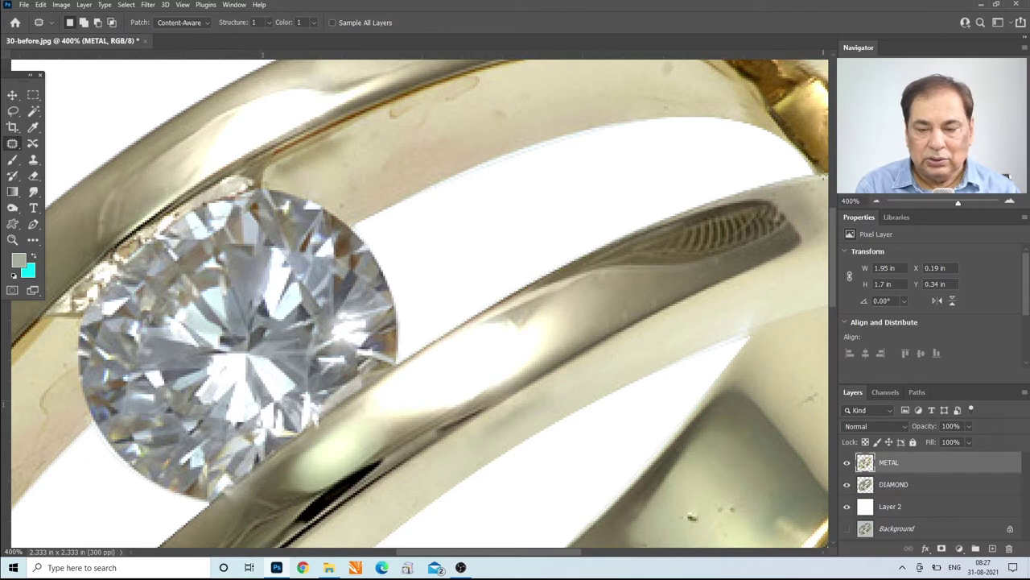
# - Patch the larger dark specks on the inside surface of the lower band with clean metal nearby
pyautogui.moveTo(835, 206); pyautogui.dragTo(835, 259)
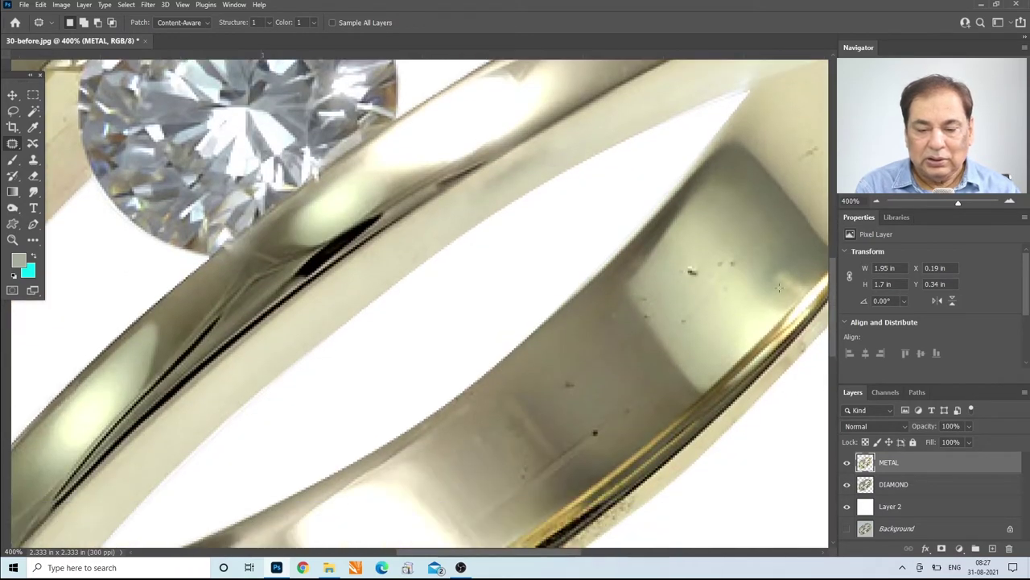
pyautogui.moveTo(676, 262); pyautogui.dragTo(680, 319)
pyautogui.moveTo(718, 276)
pyautogui.mouseDown()
pyautogui.moveTo(715, 262)
pyautogui.moveTo(706, 269)
pyautogui.moveTo(740, 280)
pyautogui.moveTo(734, 251)
pyautogui.moveTo(715, 246)
pyautogui.mouseUp()
pyautogui.click(717, 243)
pyautogui.moveTo(563, 376)
pyautogui.mouseDown()
pyautogui.moveTo(573, 401)
pyautogui.moveTo(562, 379)
pyautogui.moveTo(580, 374)
pyautogui.mouseUp()
pyautogui.click(593, 403)
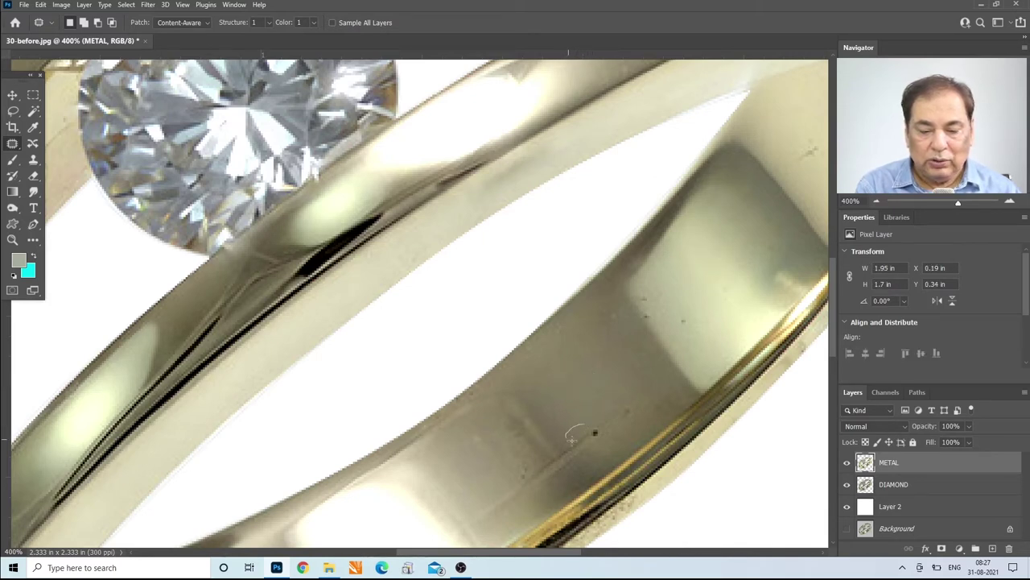
pyautogui.moveTo(603, 429); pyautogui.dragTo(585, 412)
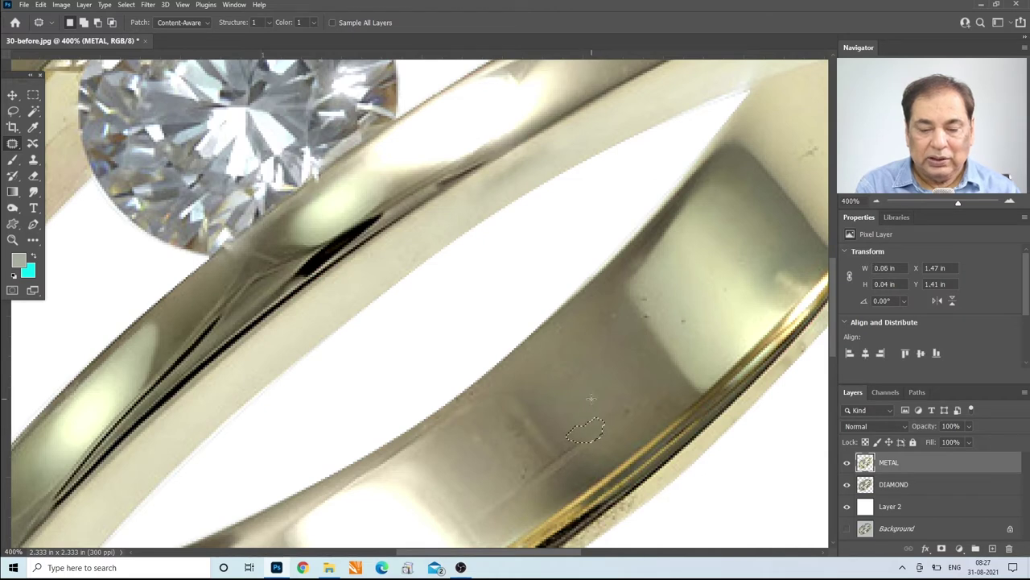
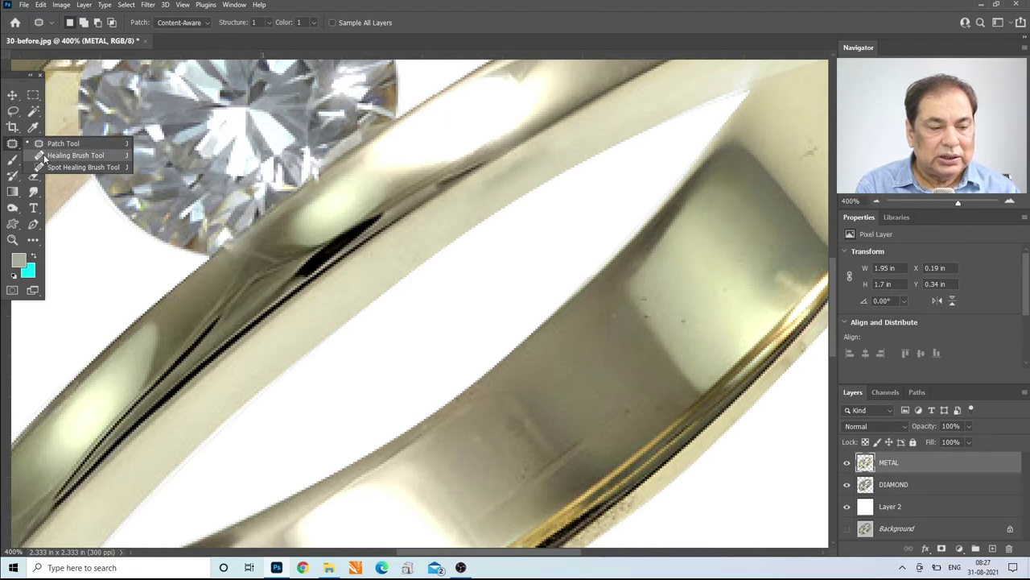
# - Heal the small specks, the mark near the band's edge and the thin scratch inside the lower band with an 8 px Spot Healing Brush
pyautogui.click(49, 156)
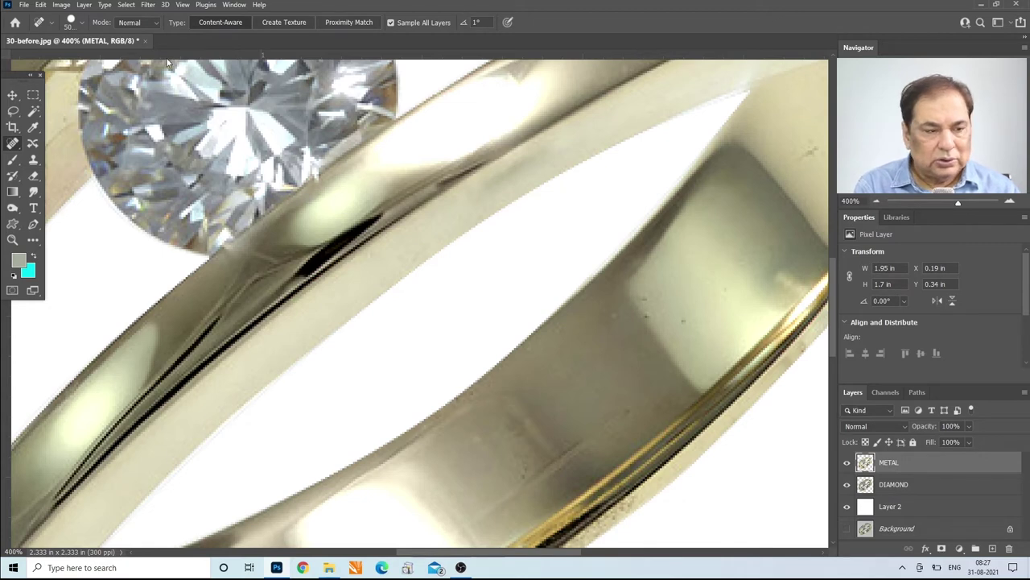
pyautogui.click(82, 24)
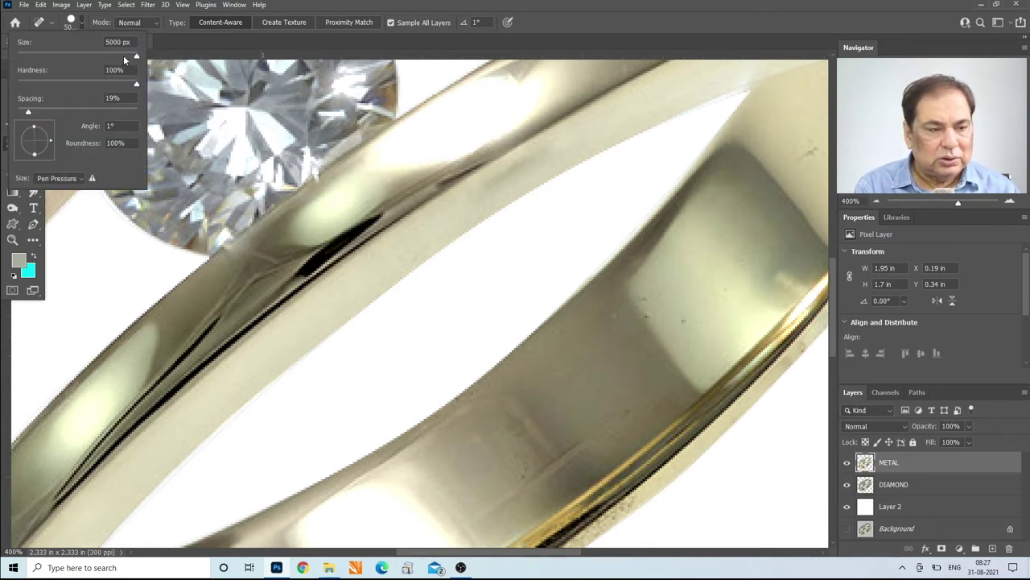
pyautogui.moveTo(132, 54); pyautogui.dragTo(62, 56)
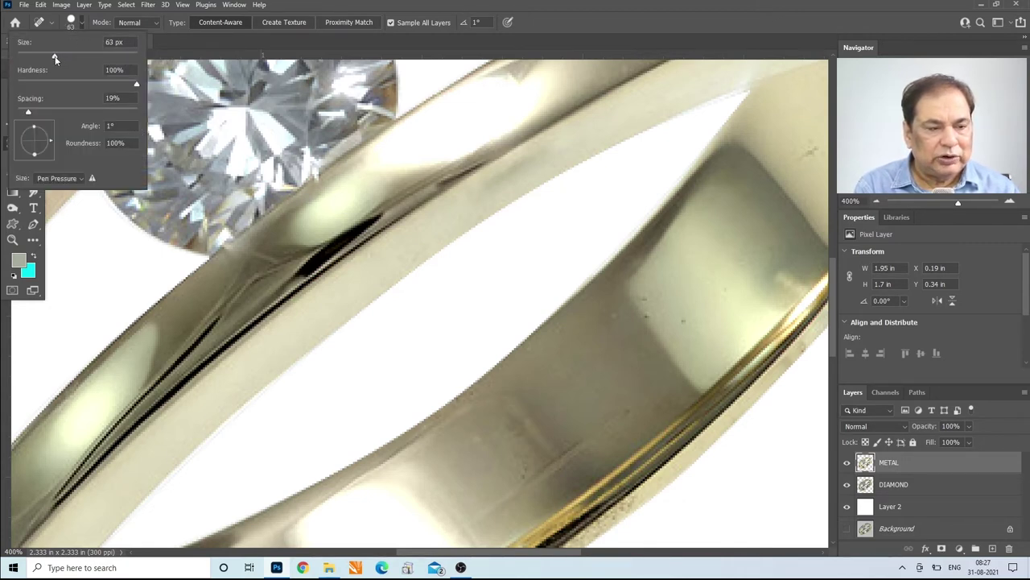
pyautogui.click(403, 8)
pyautogui.press('[')
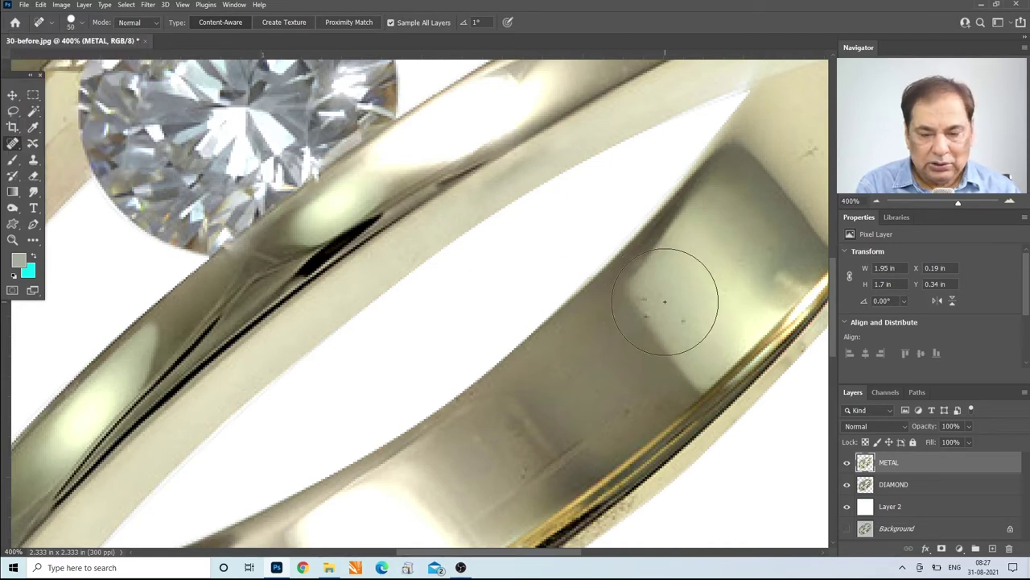
pyautogui.press('[')
pyautogui.press('[')
pyautogui.press('[')
pyautogui.press('[')
pyautogui.press('[')
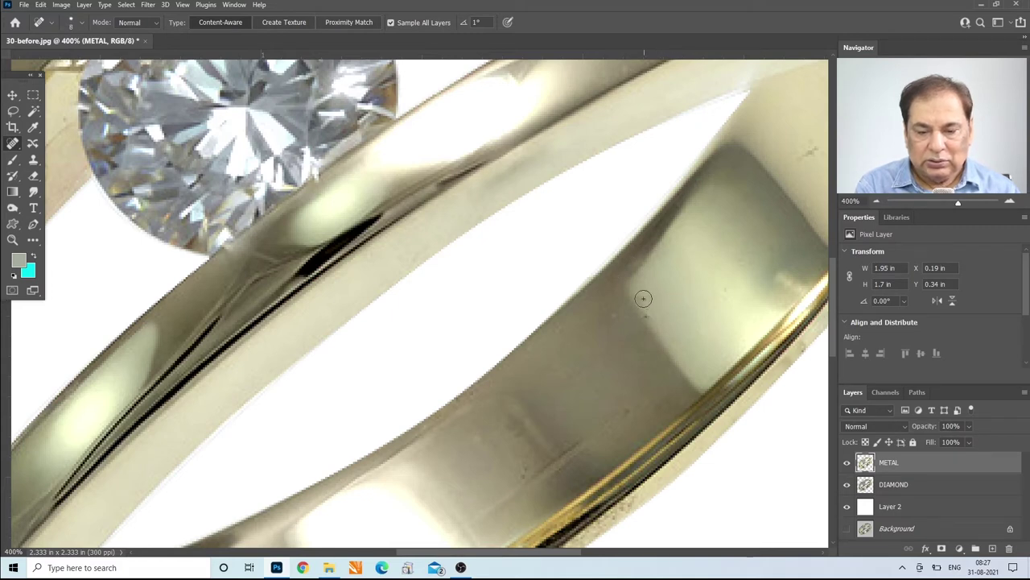
pyautogui.moveTo(801, 155); pyautogui.dragTo(816, 149)
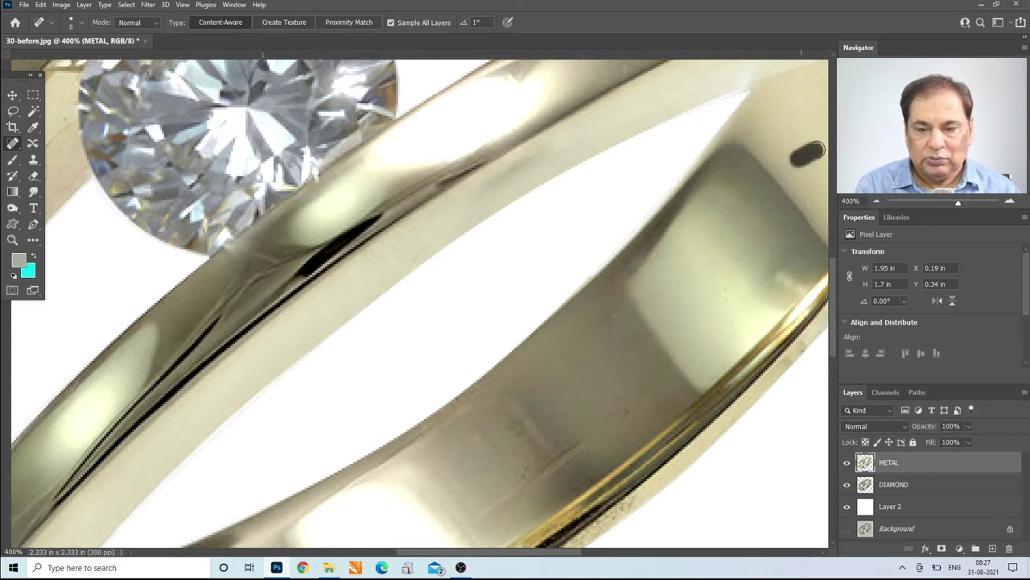
pyautogui.click(519, 472)
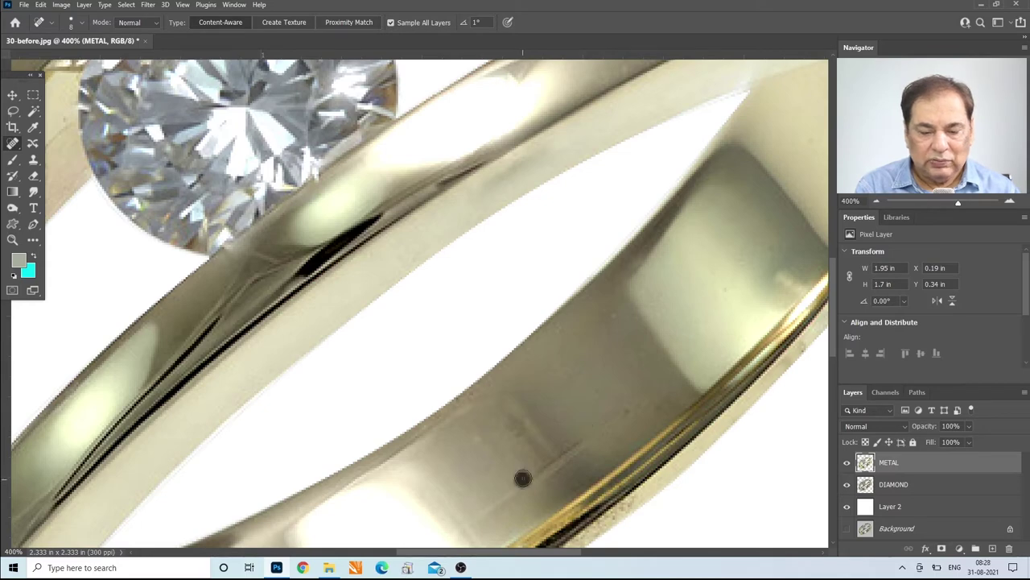
pyautogui.moveTo(535, 479); pyautogui.dragTo(584, 439)
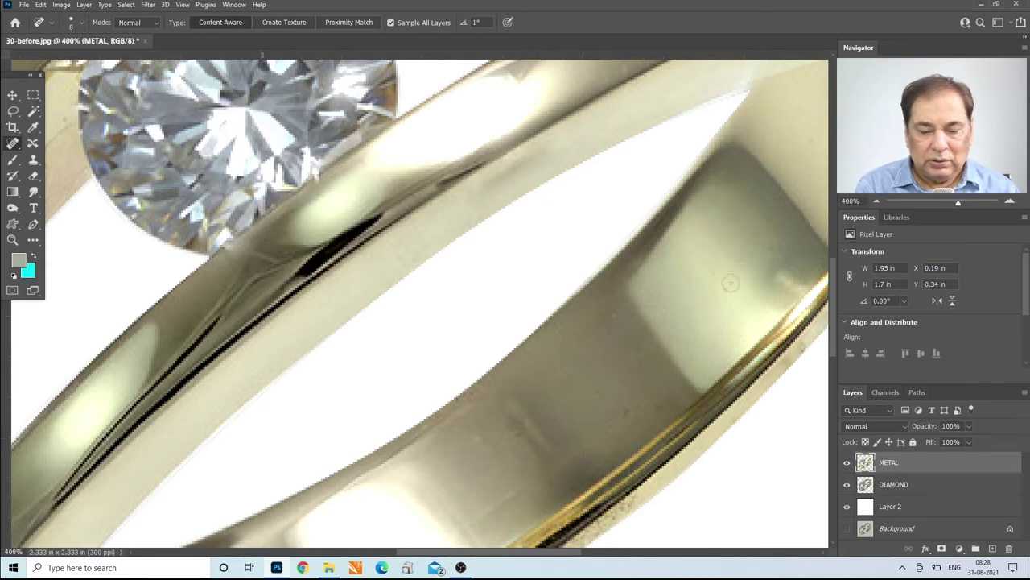
# - Heal the speck and faint scratch lines further down the lower band's inside surface, beside the bright reflection
pyautogui.moveTo(836, 303); pyautogui.dragTo(833, 332)
pyautogui.click(273, 478)
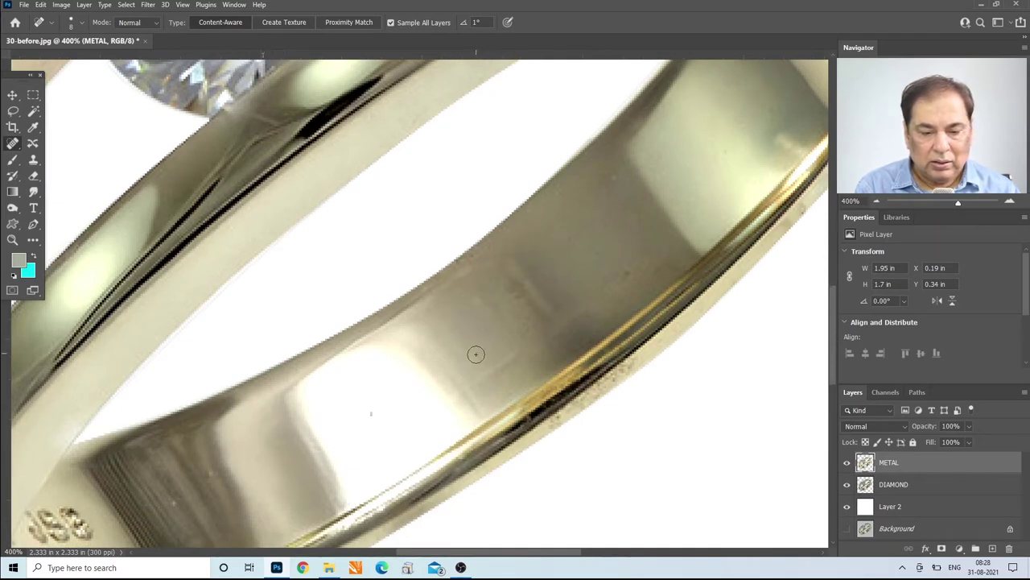
pyautogui.moveTo(473, 360); pyautogui.dragTo(514, 355)
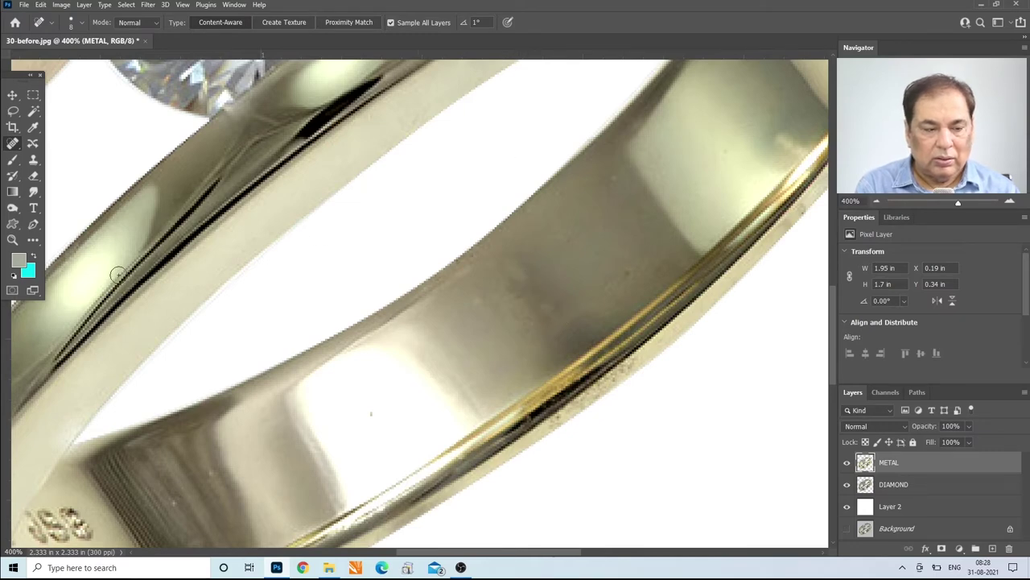
# - Heal the specks on the lower band's outer face near the right-hand joint with the Spot Healing Brush
pyautogui.click(13, 239)
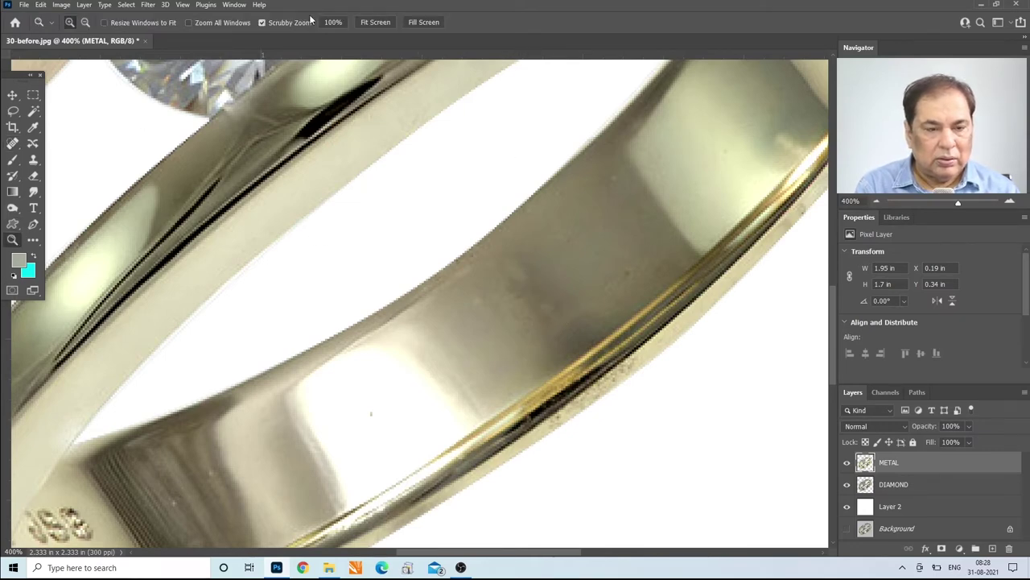
pyautogui.click(376, 22)
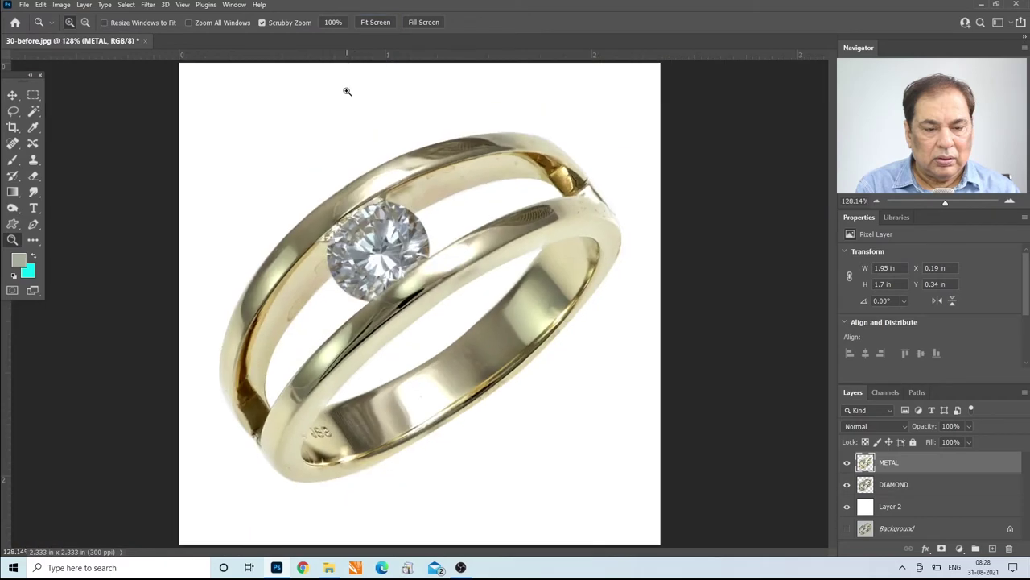
pyautogui.click(259, 325)
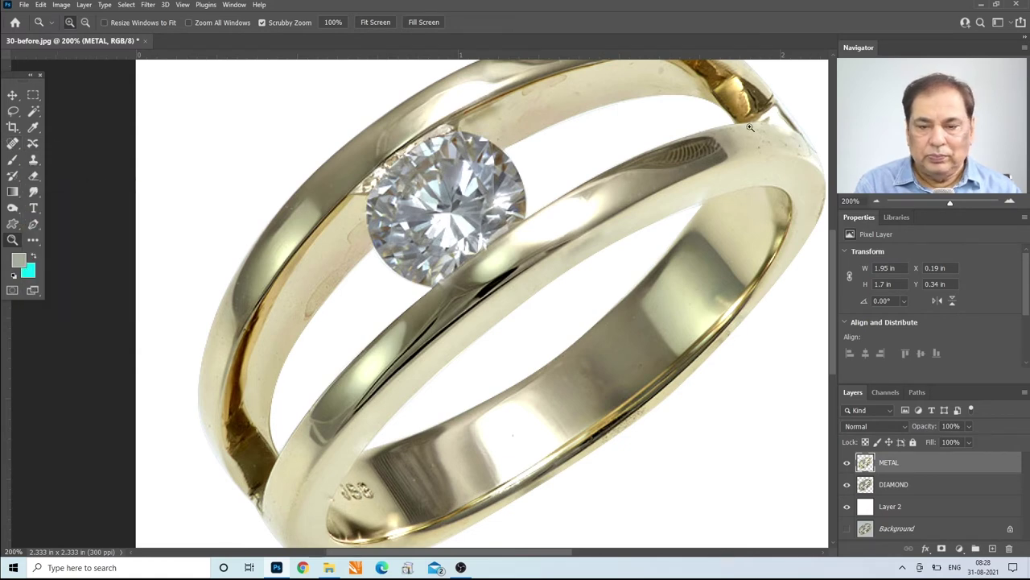
pyautogui.moveTo(749, 127); pyautogui.dragTo(753, 128)
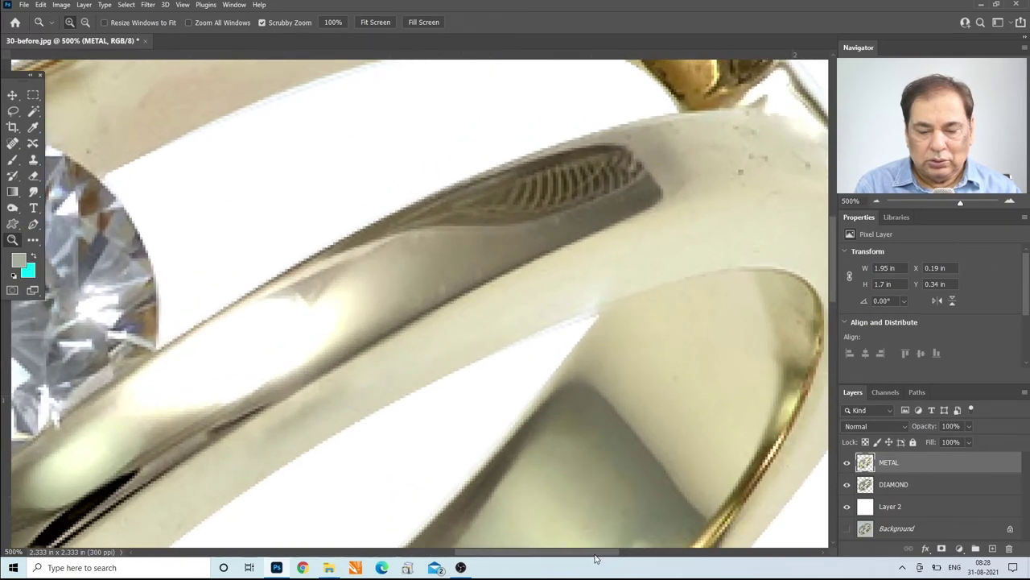
pyautogui.moveTo(596, 556); pyautogui.dragTo(609, 557)
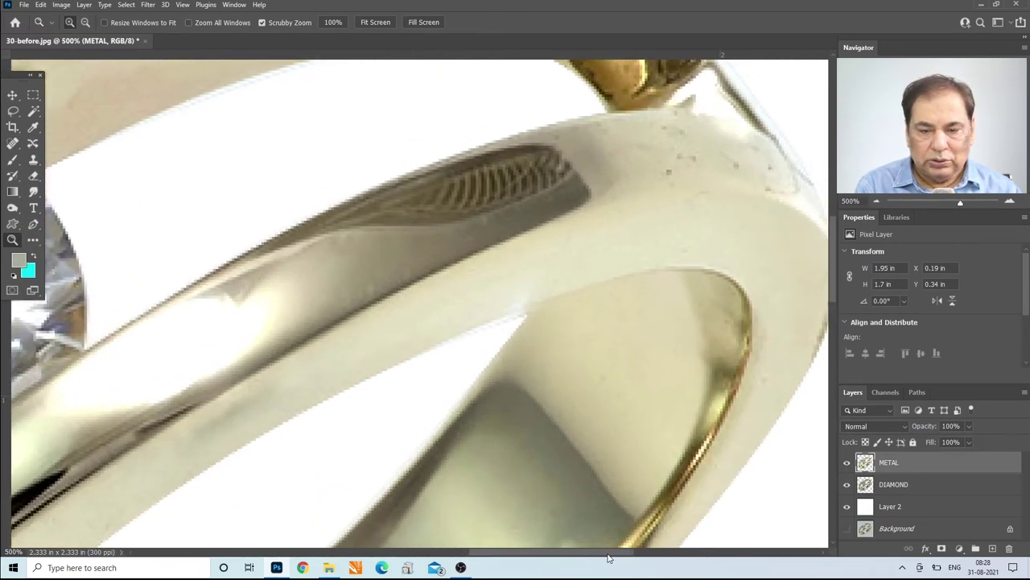
pyautogui.click(14, 144)
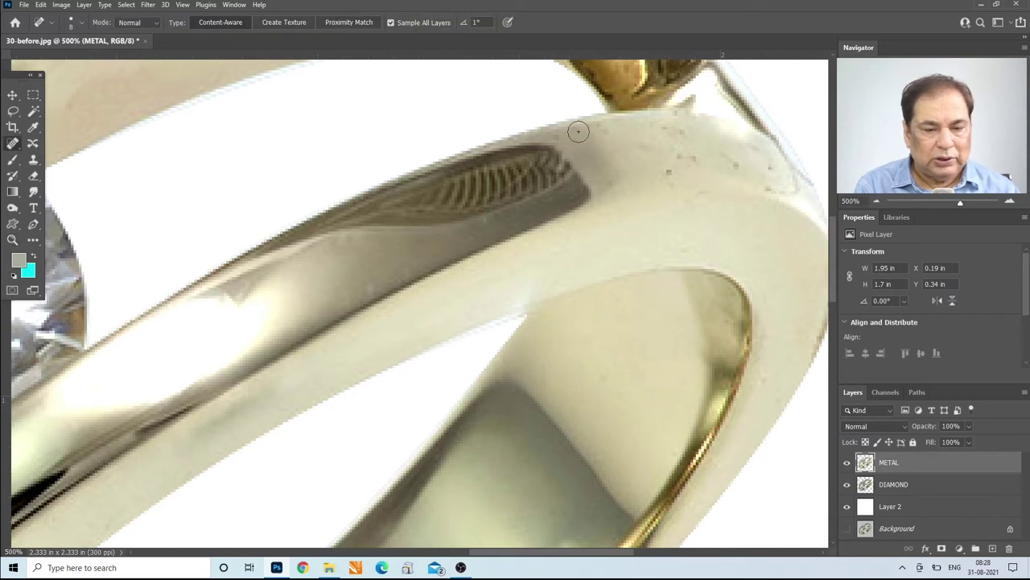
pyautogui.click(693, 158)
pyautogui.click(665, 129)
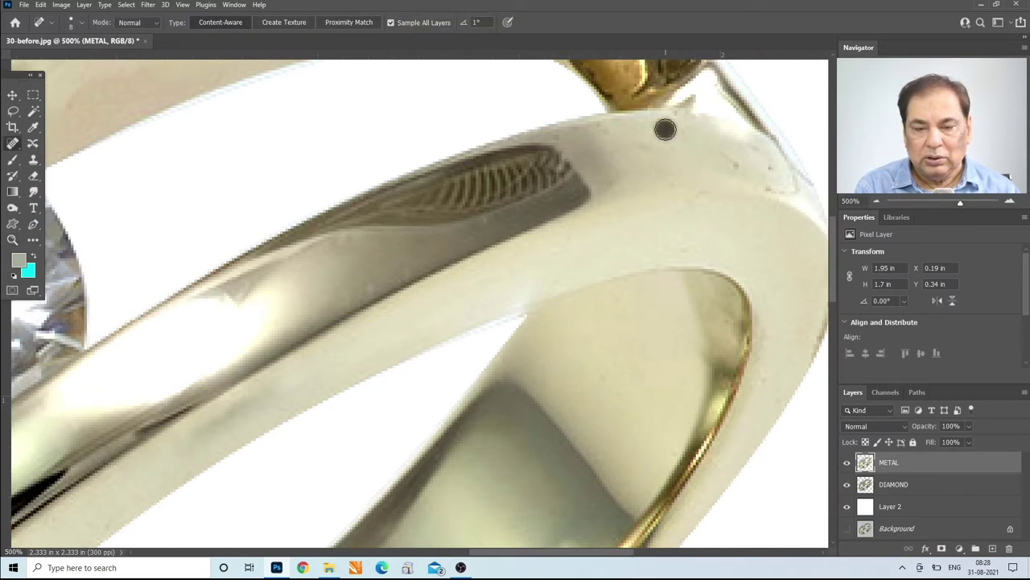
pyautogui.click(727, 158)
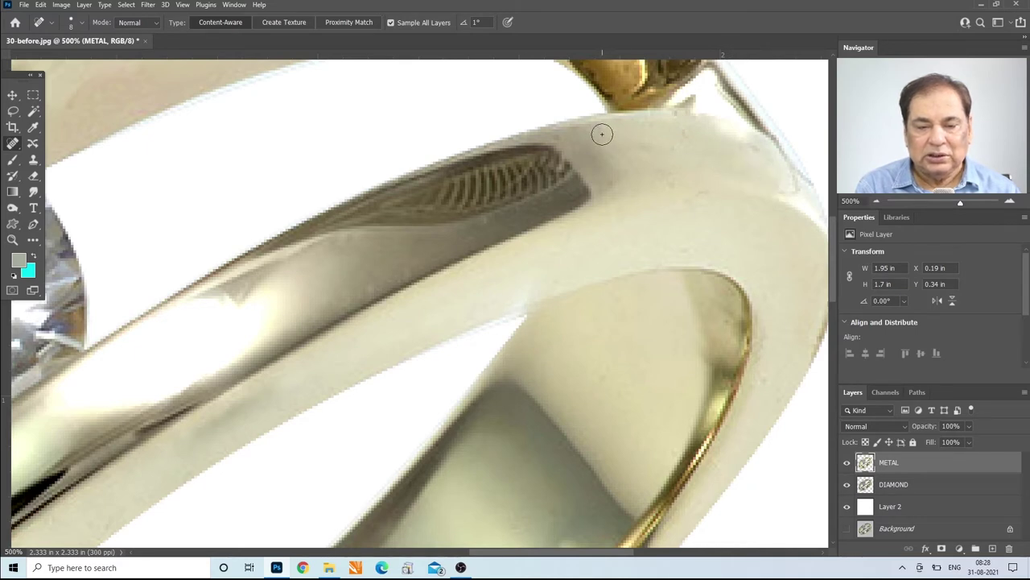
pyautogui.click(673, 151)
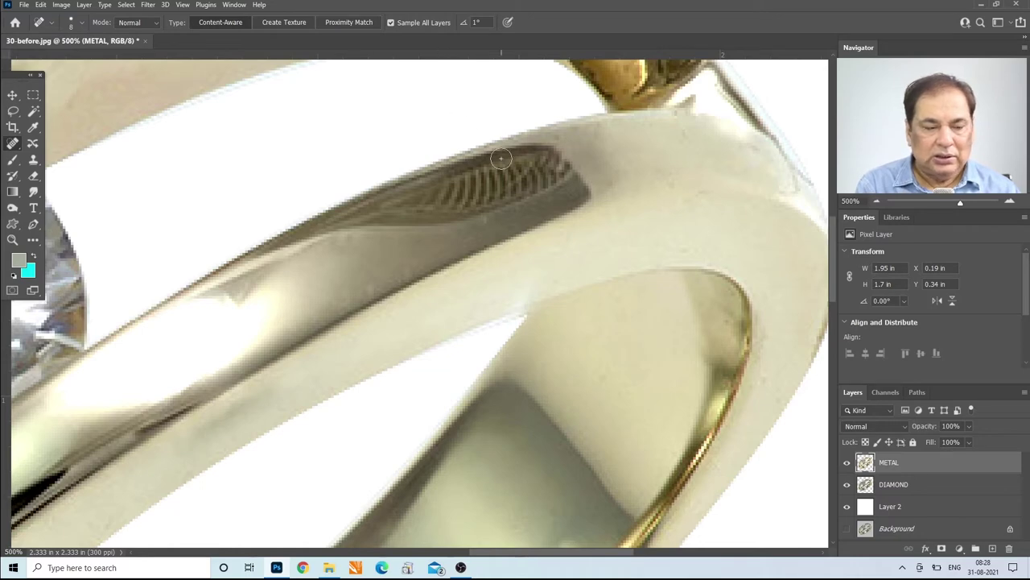
# - Load the METAL layer's outline as a selection while working on the stained inner face of the upper band beside the diamond
pyautogui.click(12, 239)
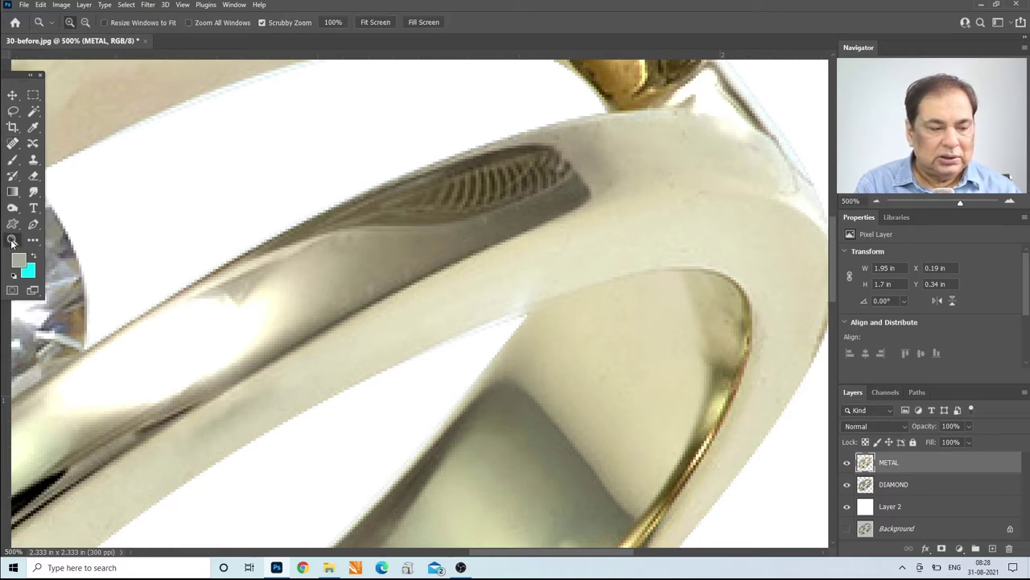
pyautogui.click(376, 22)
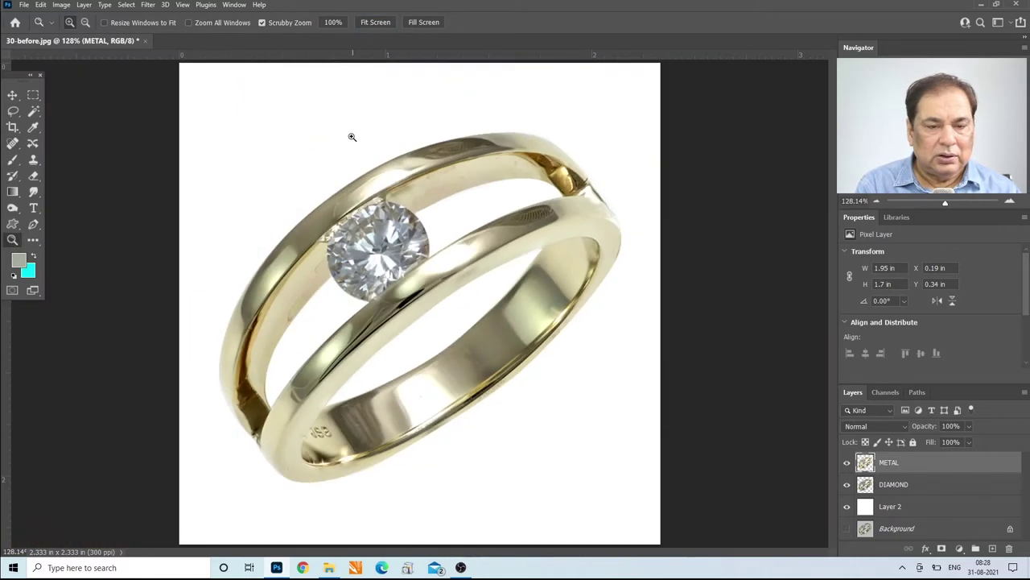
pyautogui.click(304, 419)
pyautogui.click(270, 195)
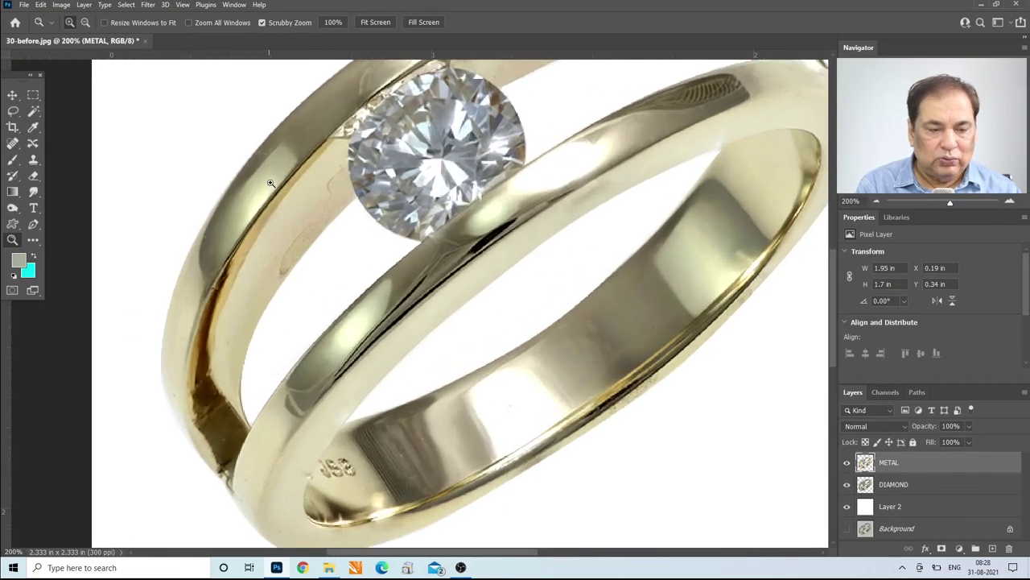
pyautogui.click(285, 148)
pyautogui.click(285, 155)
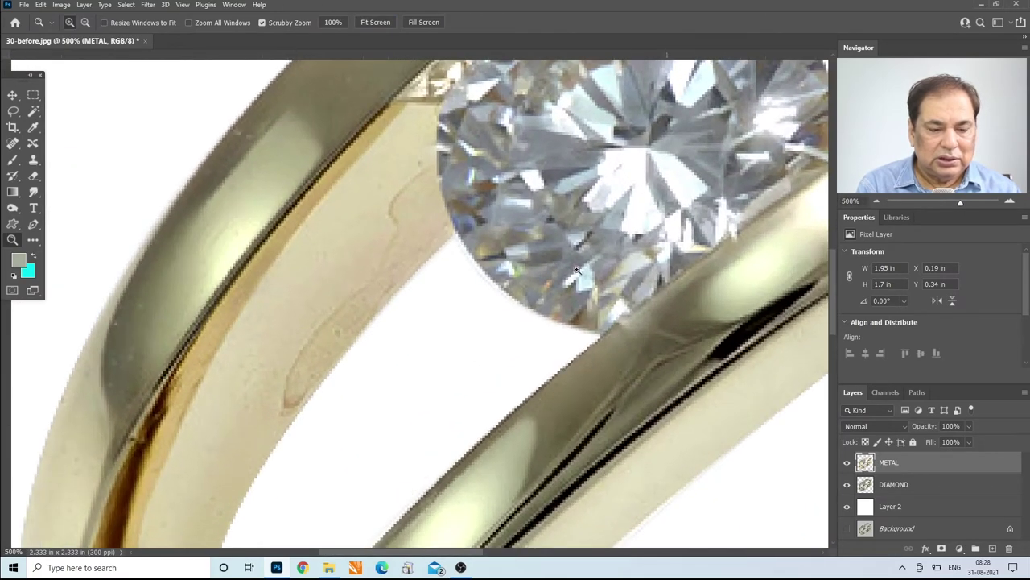
pyautogui.keyDown('ctrl'); pyautogui.click(867, 465); pyautogui.keyUp('ctrl')
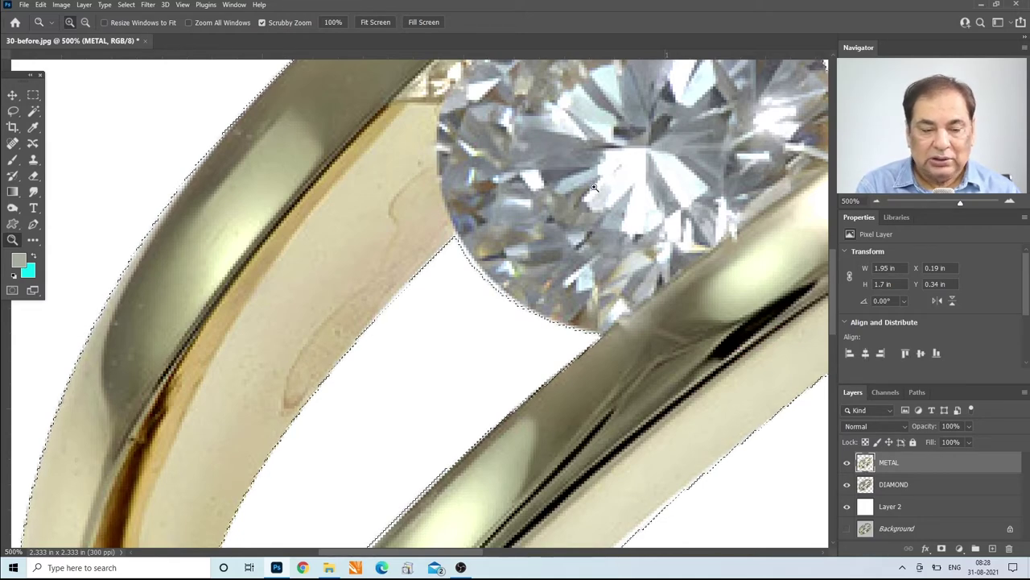
# - Smooth away the stain outlines on the upper band's inner face beside the diamond with a 20 px Smudge brush at 30% strength
pyautogui.click(34, 192)
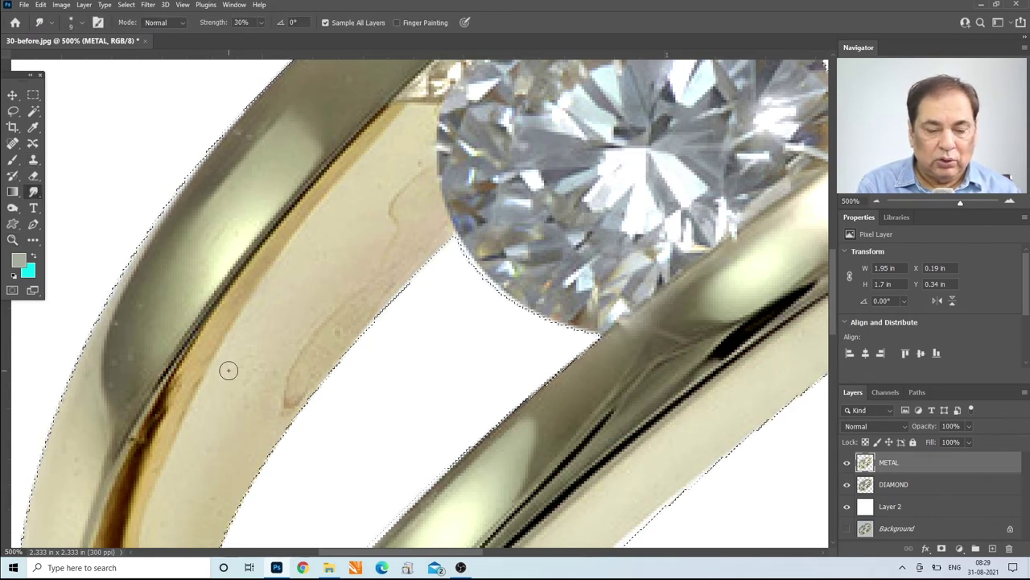
pyautogui.press(']')
pyautogui.press(']')
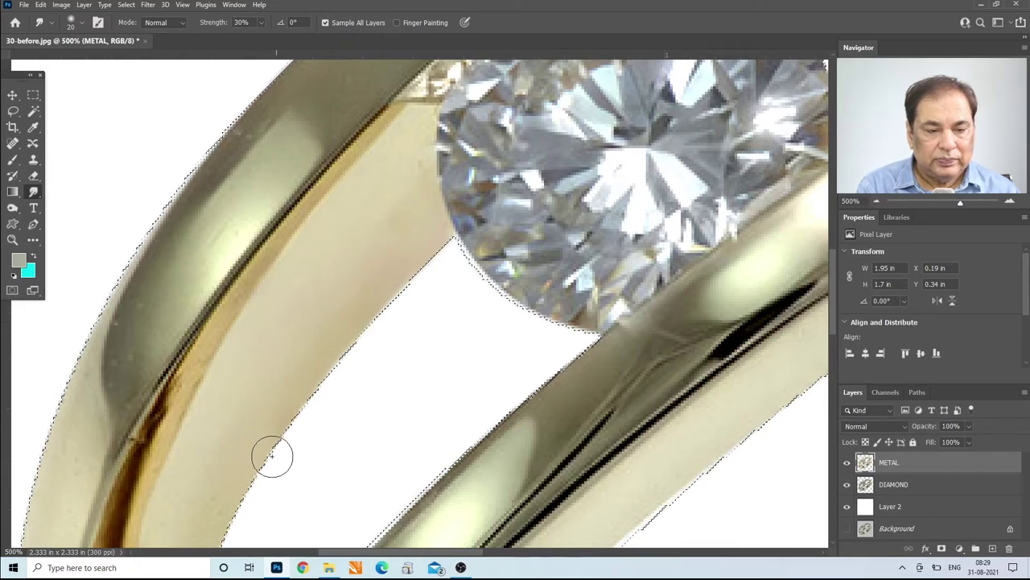
# - Smudge the lower part of the upper band's inner face and the lower band's bottom curve smooth with a 25 px brush
pyautogui.press('[')
pyautogui.press('[')
pyautogui.press('[')
pyautogui.moveTo(833, 282); pyautogui.dragTo(837, 311)
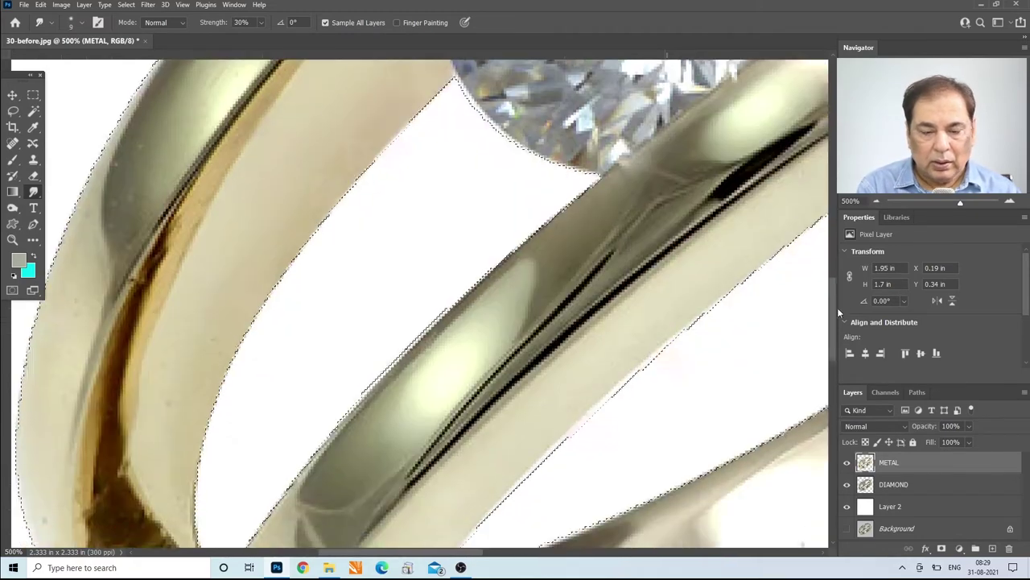
pyautogui.scroll(-1, 837, 308)
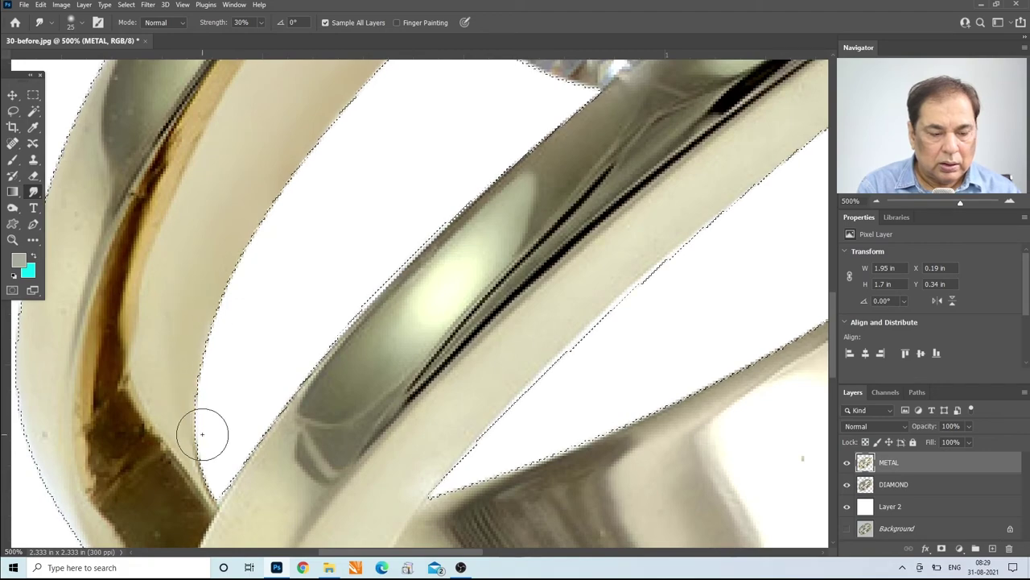
pyautogui.scroll(-4, 805, 185)
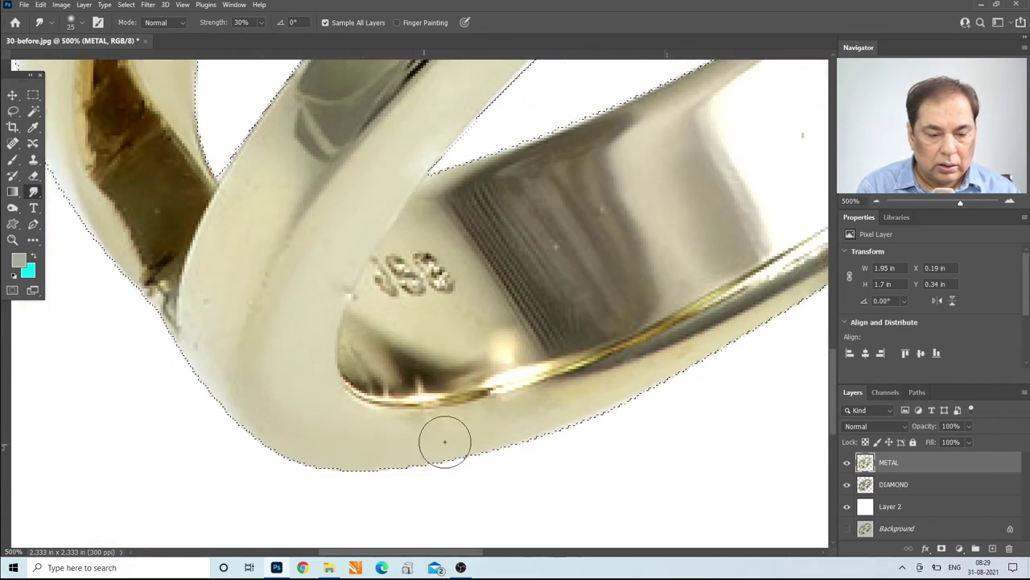
# - Smudge out the small marks on the lower band's bottom bend and beside the hallmark with an 8 px brush
pyautogui.press('[')
pyautogui.press('[')
pyautogui.press('[')
pyautogui.press('[')
pyautogui.press('[')
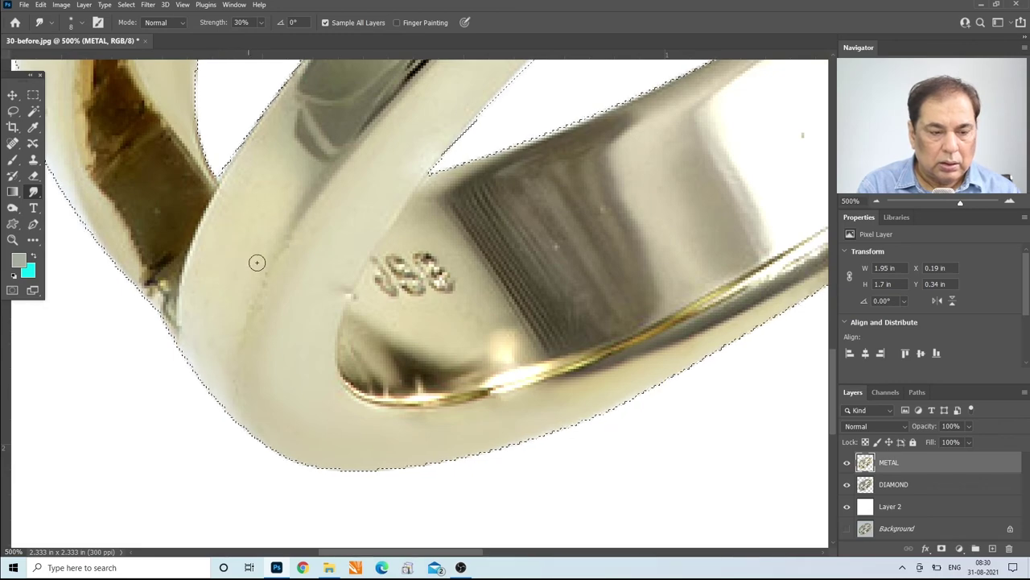
# - Smudge away the blemishes on the upper band's inner face between the diamond and the right-hand joint with a 20 px brush
pyautogui.press('z')
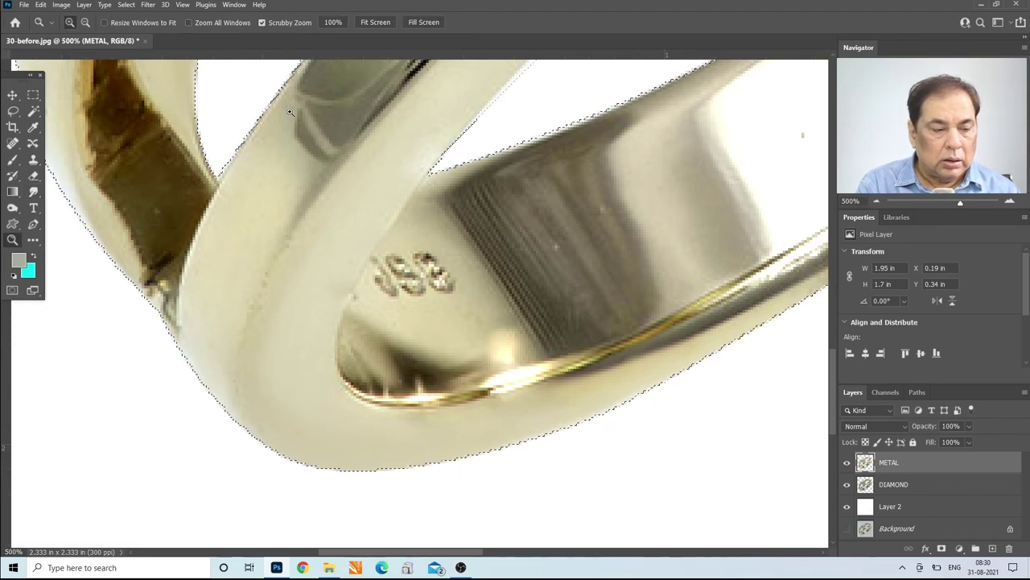
pyautogui.hotkey('ctrl', '0')
pyautogui.moveTo(483, 172); pyautogui.dragTo(217, 165)
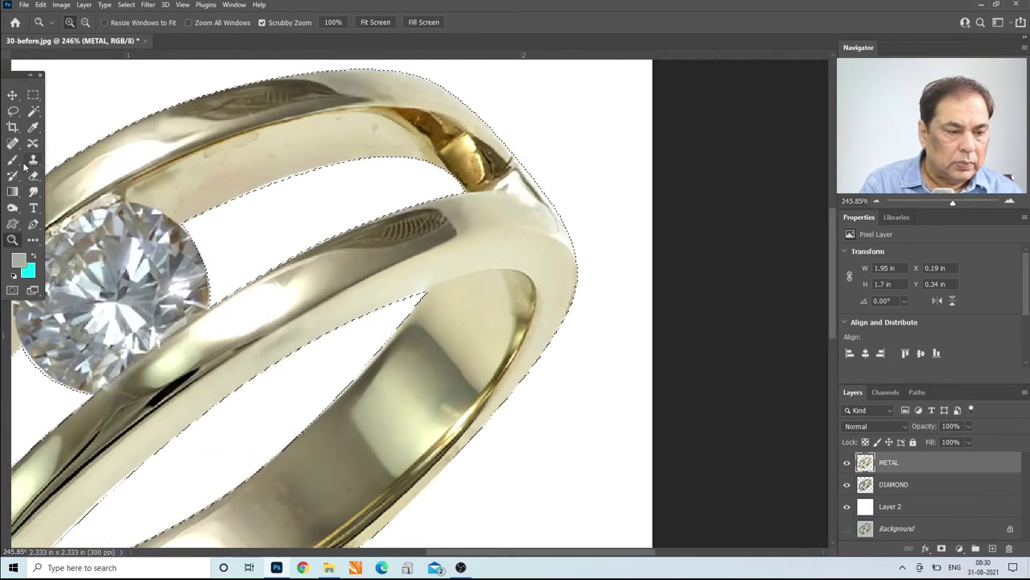
pyautogui.click(33, 191)
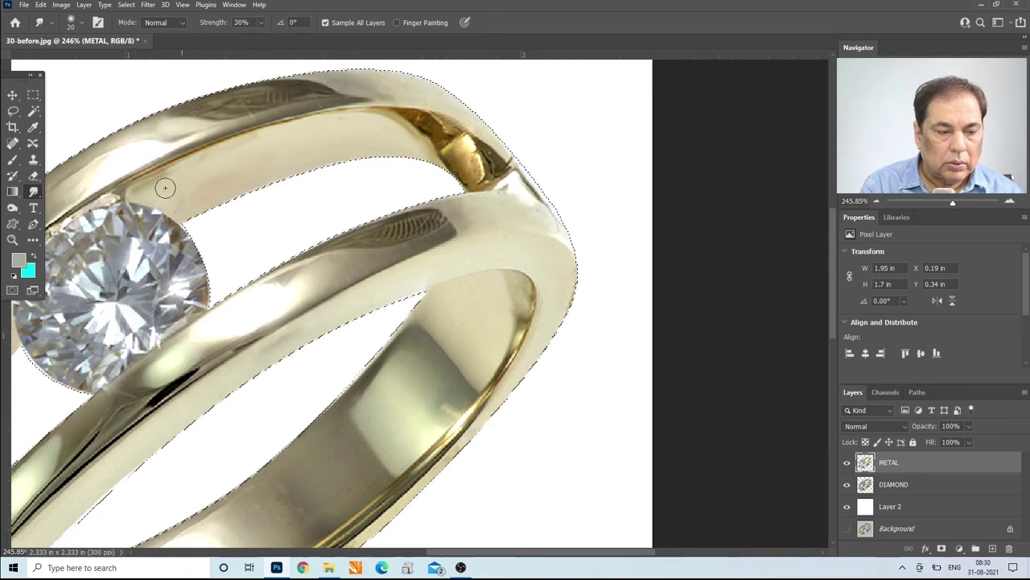
# - Smooth the fine marks around the lower band's right bend with a 9 px Smudge brush and its side face with 20 px
pyautogui.press('[')
pyautogui.press('[')
pyautogui.press('[')
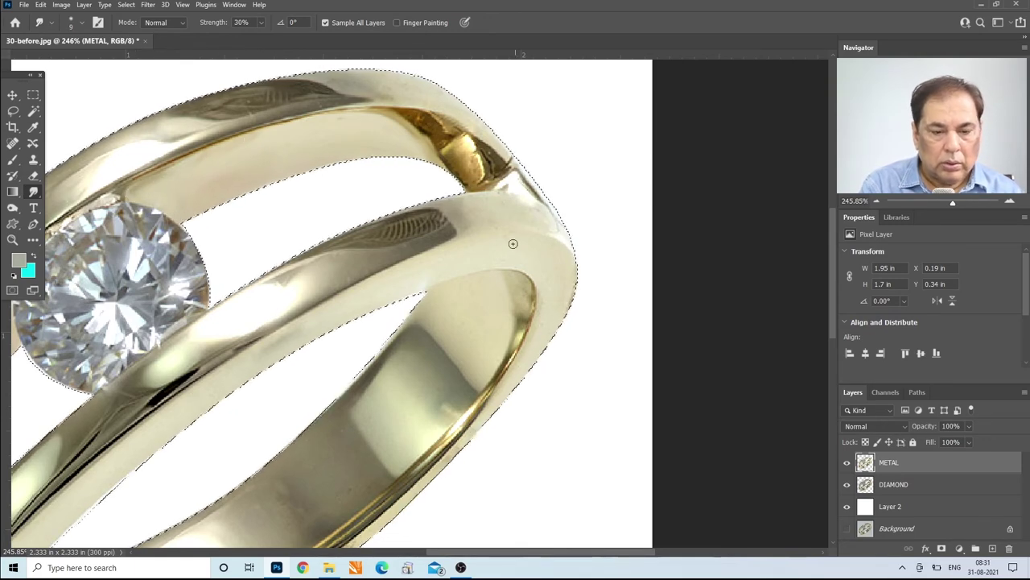
pyautogui.press(']')
pyautogui.press(']')
pyautogui.press(']')
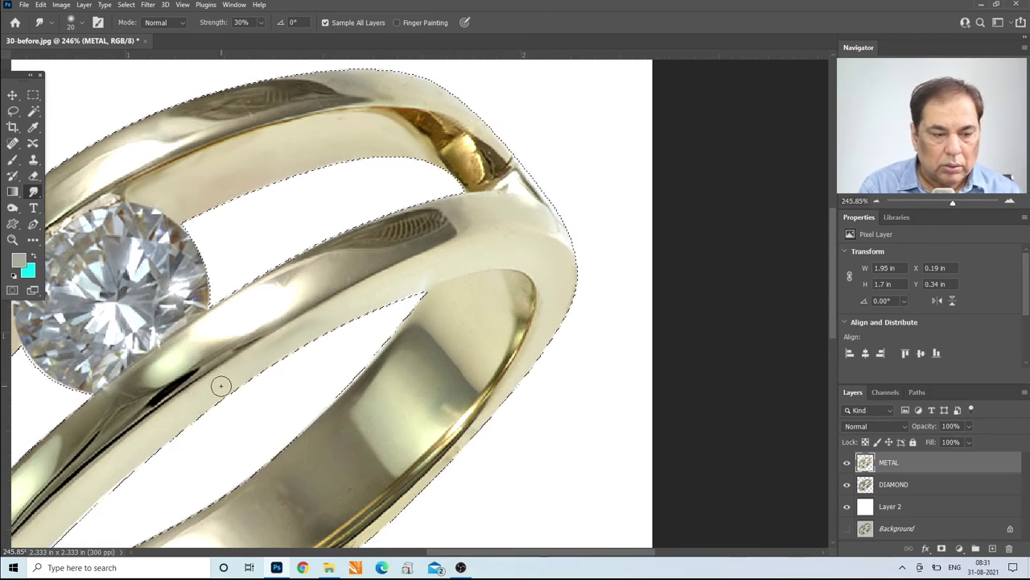
# - Set up the Mixer Brush with 26% load, 19% flow and 27% smoothing for the lower band's inside surface
pyautogui.scroll(-3, 334, 338)
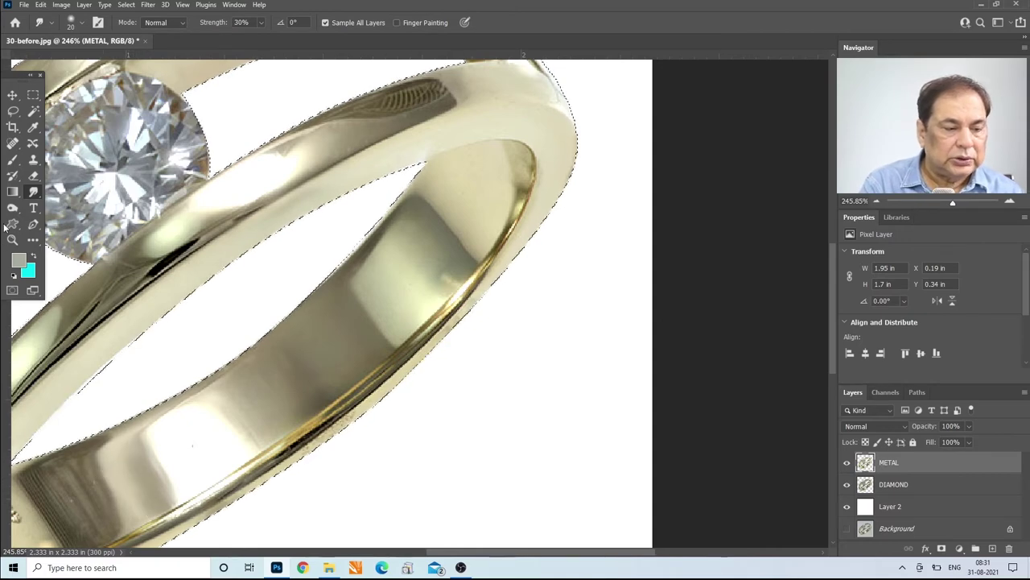
pyautogui.click(13, 160)
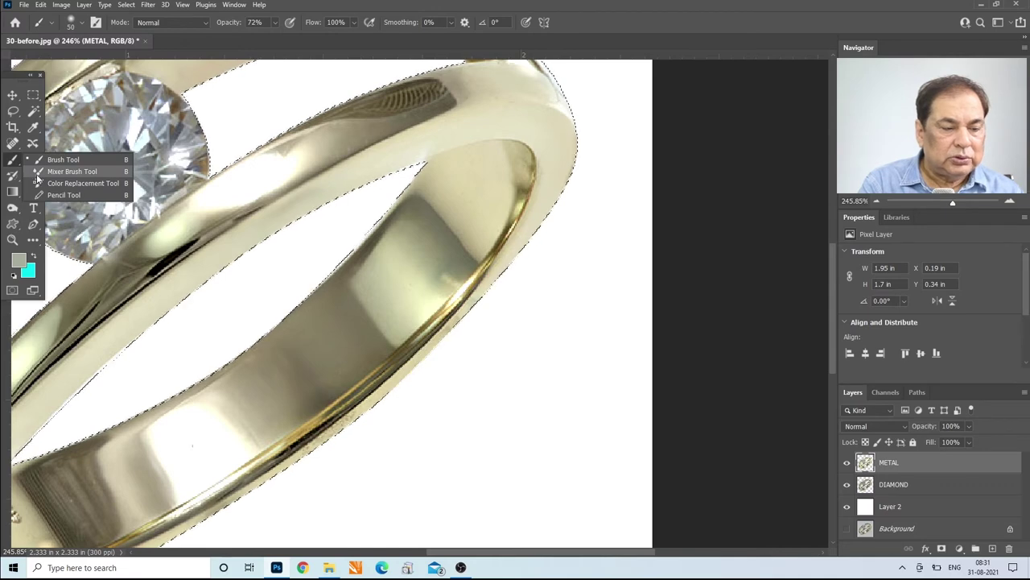
pyautogui.click(37, 172)
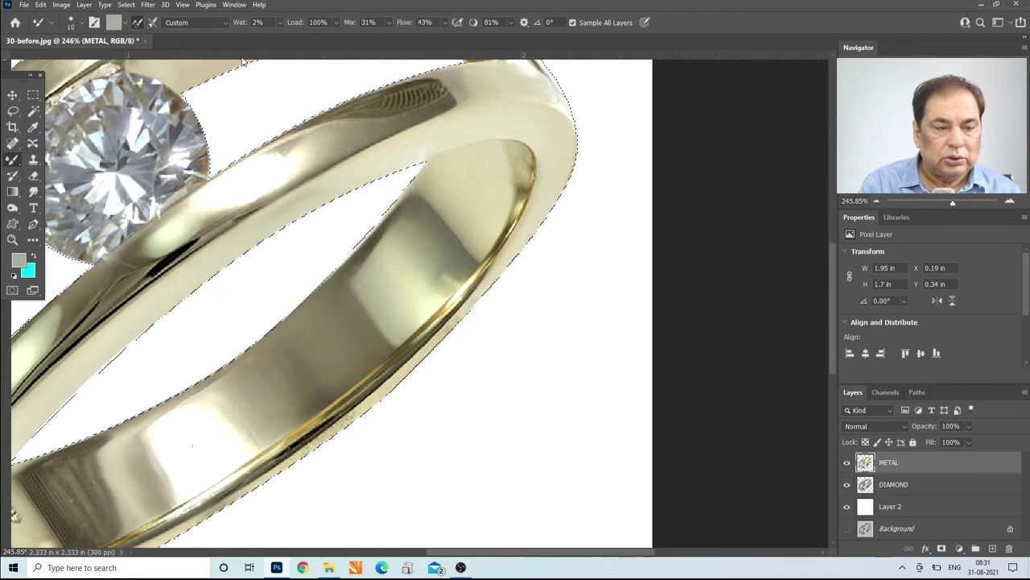
pyautogui.moveTo(335, 23); pyautogui.dragTo(302, 33)
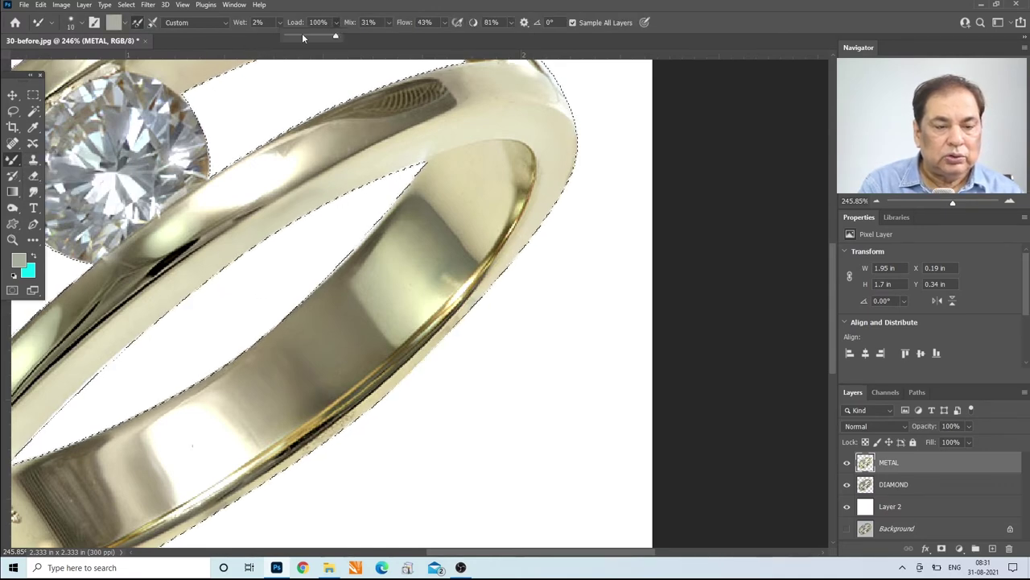
pyautogui.click(381, 6)
pyautogui.click(444, 25)
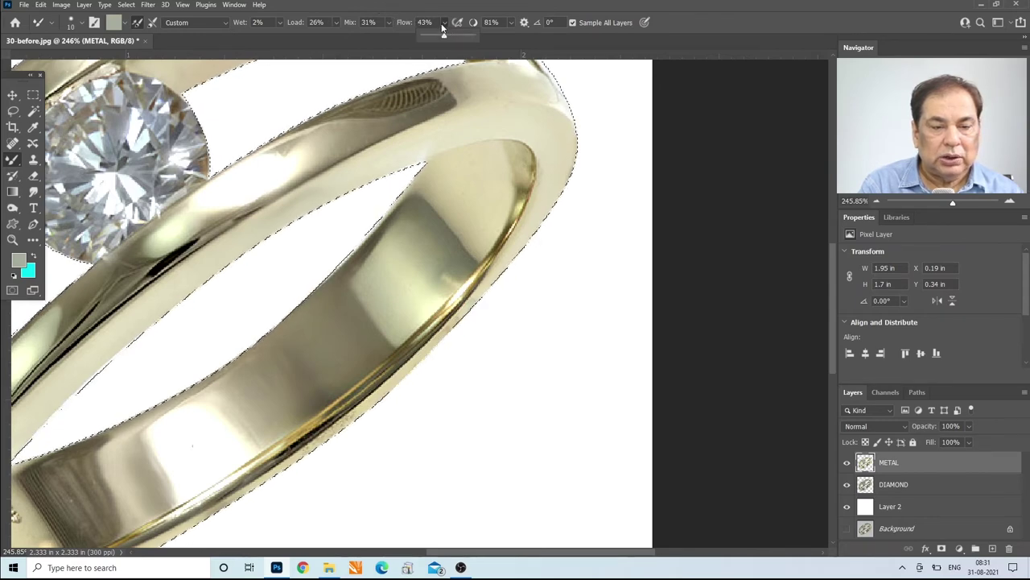
pyautogui.moveTo(433, 36); pyautogui.dragTo(430, 37)
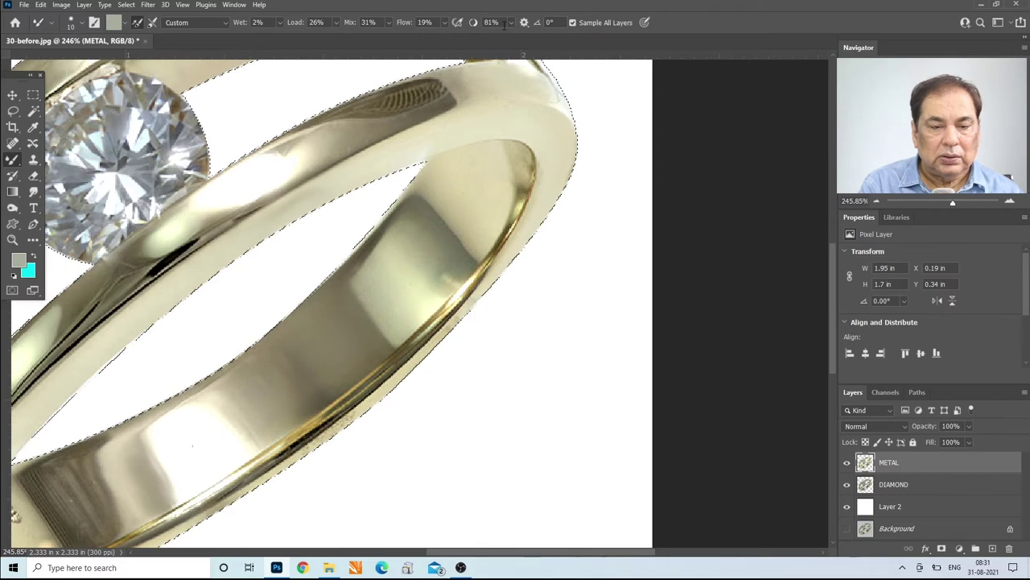
pyautogui.click(510, 24)
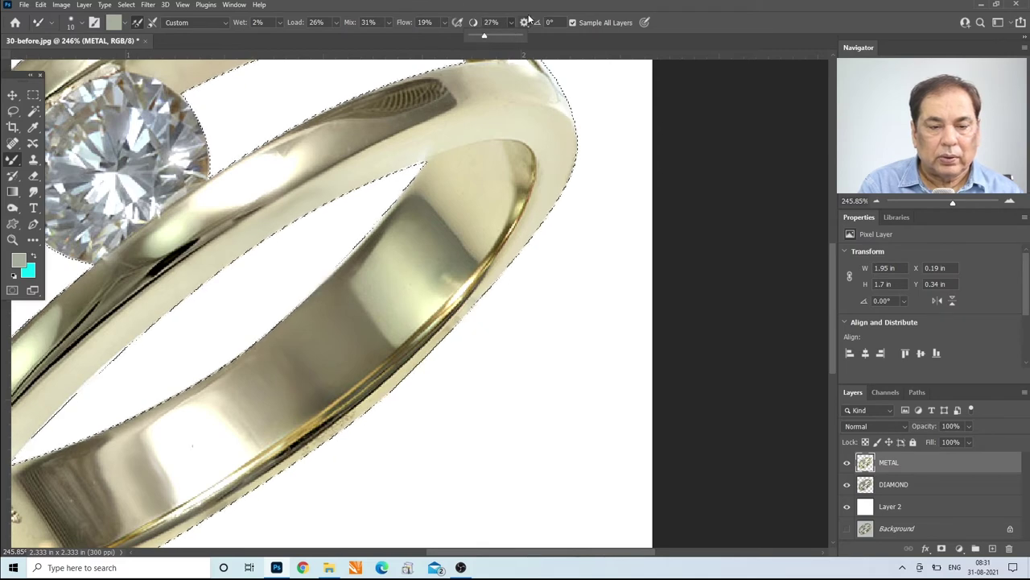
pyautogui.click(540, 10)
# - Blend the light reflection on the lower band's inside surface smooth with the Mixer Brush at 30, 15 and 25 px, sampling nearby metal tones
pyautogui.press(']')
pyautogui.press(']')
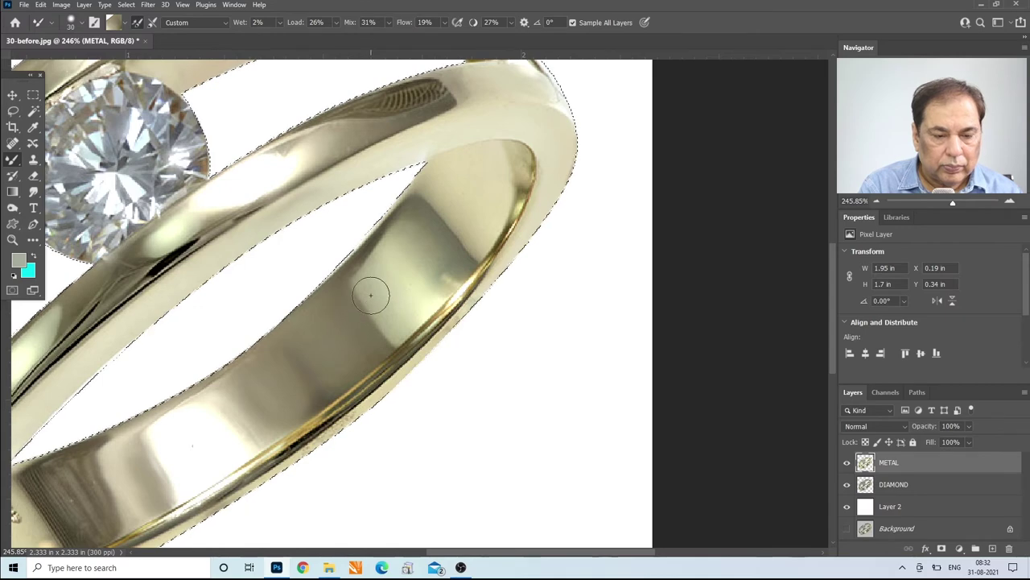
pyautogui.moveTo(370, 283)
pyautogui.mouseDown()
pyautogui.moveTo(395, 309)
pyautogui.moveTo(388, 288)
pyautogui.mouseUp()
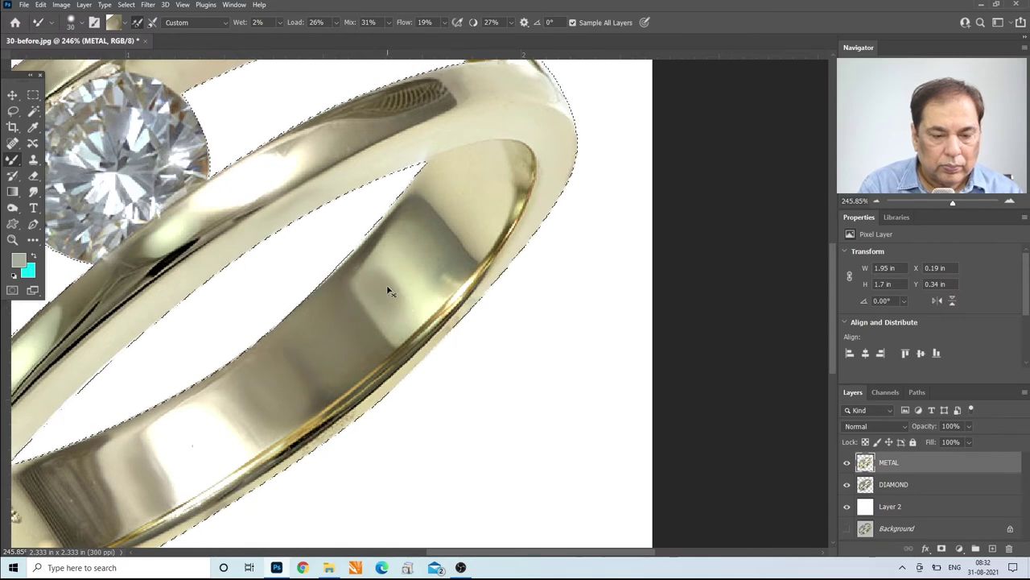
pyautogui.keyDown('alt'); pyautogui.click(379, 280); pyautogui.keyUp('alt')
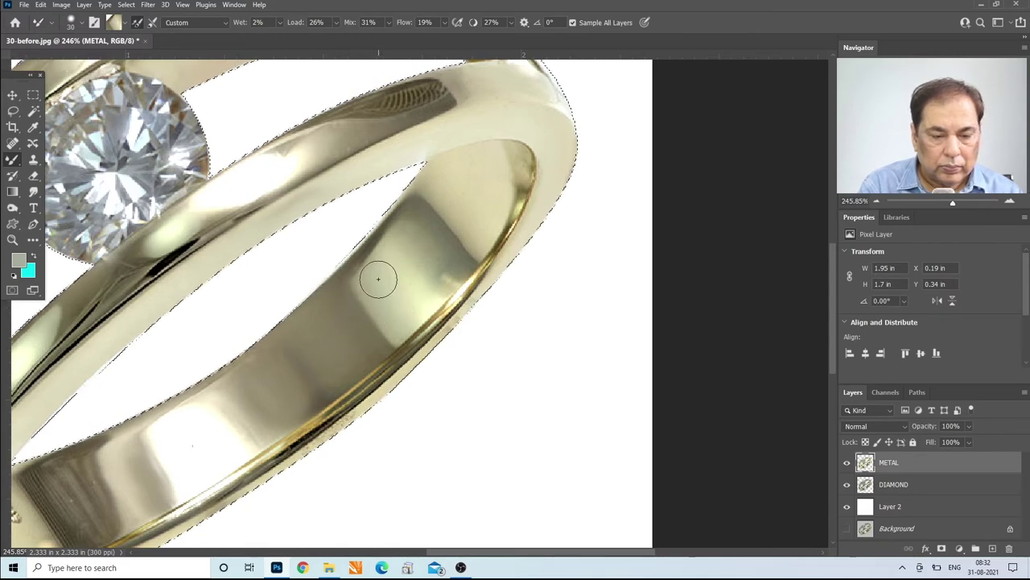
pyautogui.moveTo(377, 281); pyautogui.dragTo(401, 311)
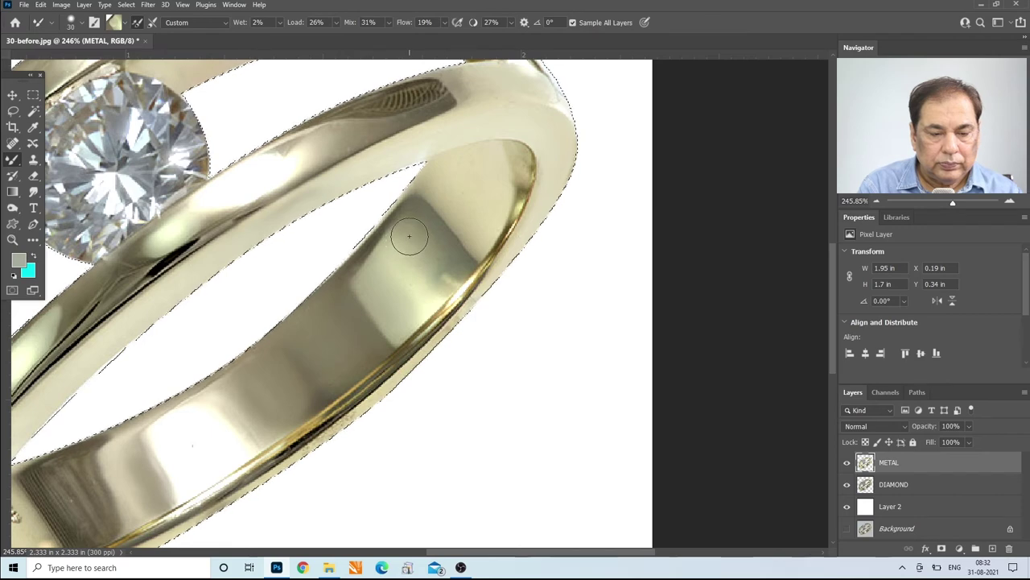
pyautogui.press('[')
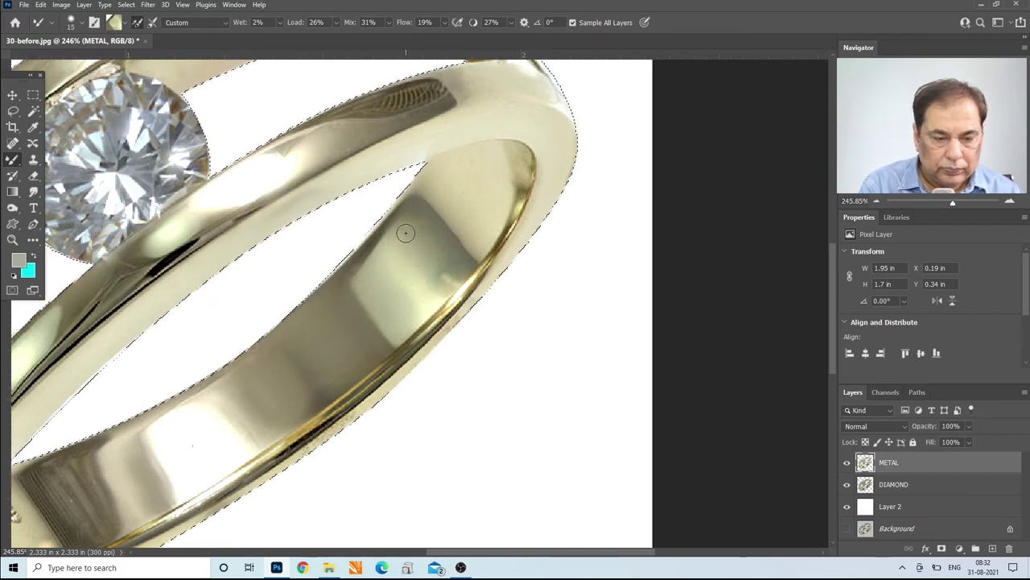
pyautogui.keyDown('alt'); pyautogui.click(404, 232); pyautogui.keyUp('alt')
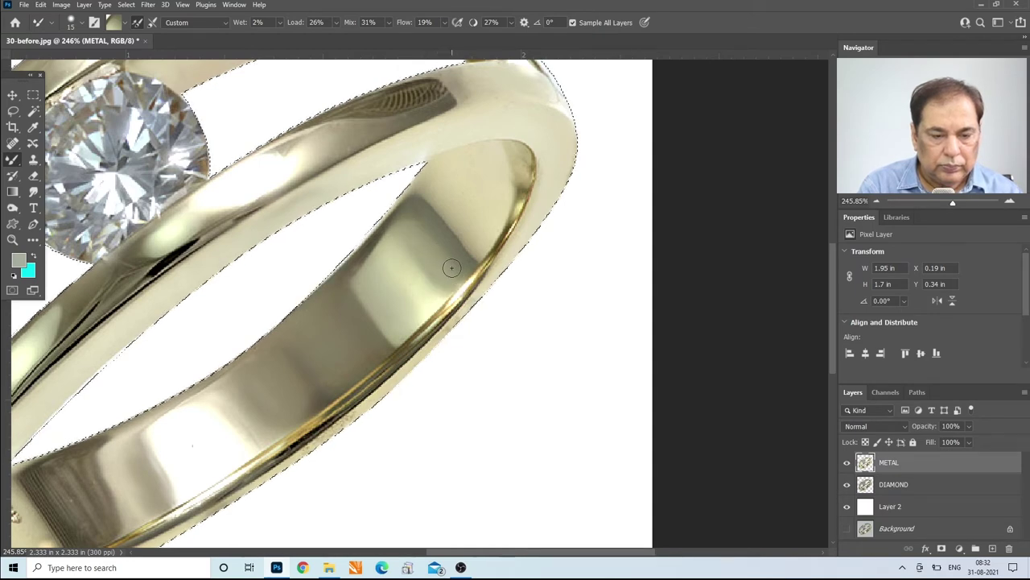
pyautogui.press(']')
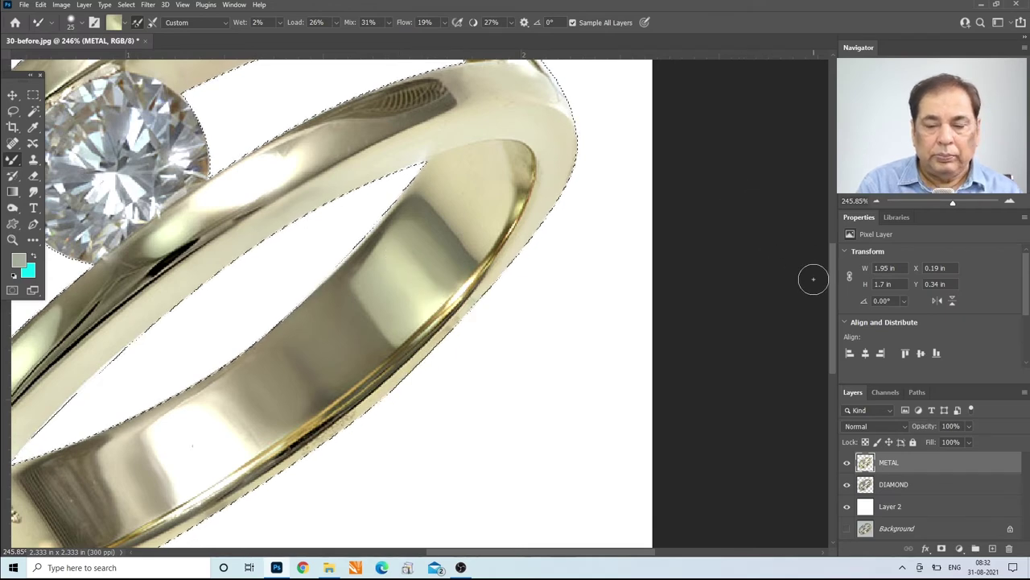
# - Clear the selection and trace a Pen path along the dark line of the lower band's outer rim, from the bottom bend to the right
pyautogui.moveTo(832, 282); pyautogui.dragTo(835, 316)
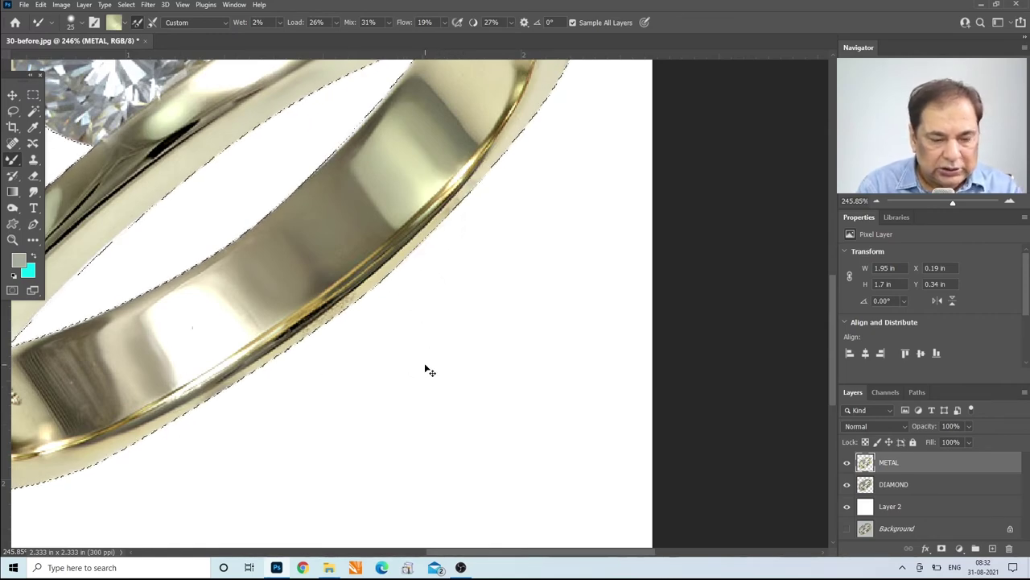
pyautogui.hotkey('ctrl', 'd')
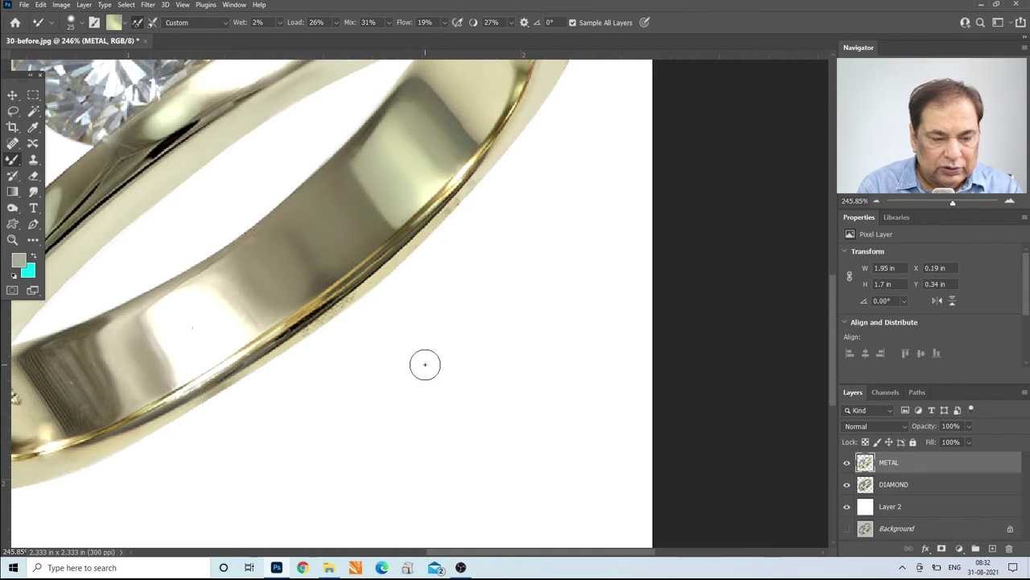
pyautogui.click(33, 224)
pyautogui.click(69, 448)
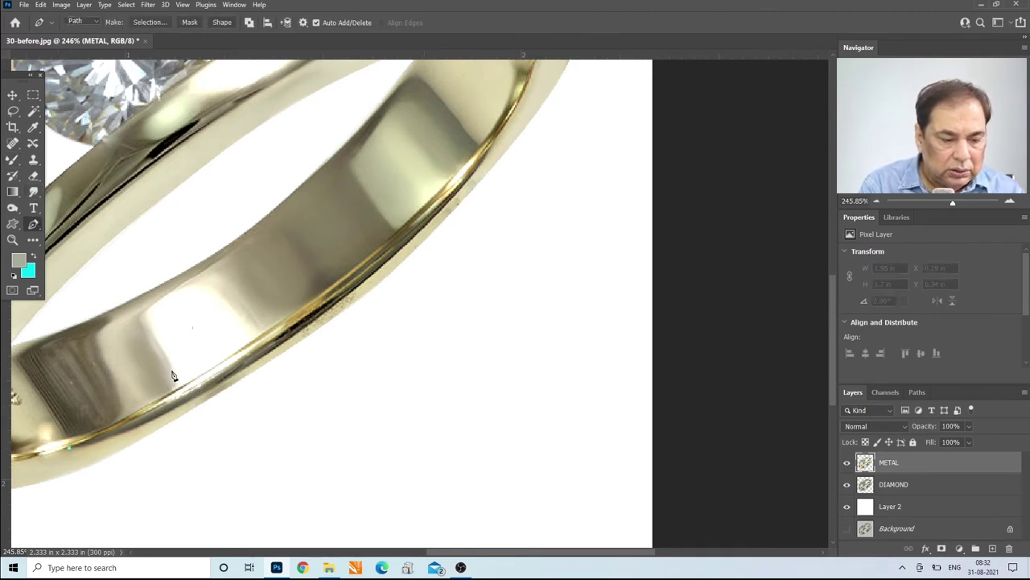
pyautogui.moveTo(278, 349); pyautogui.dragTo(353, 292)
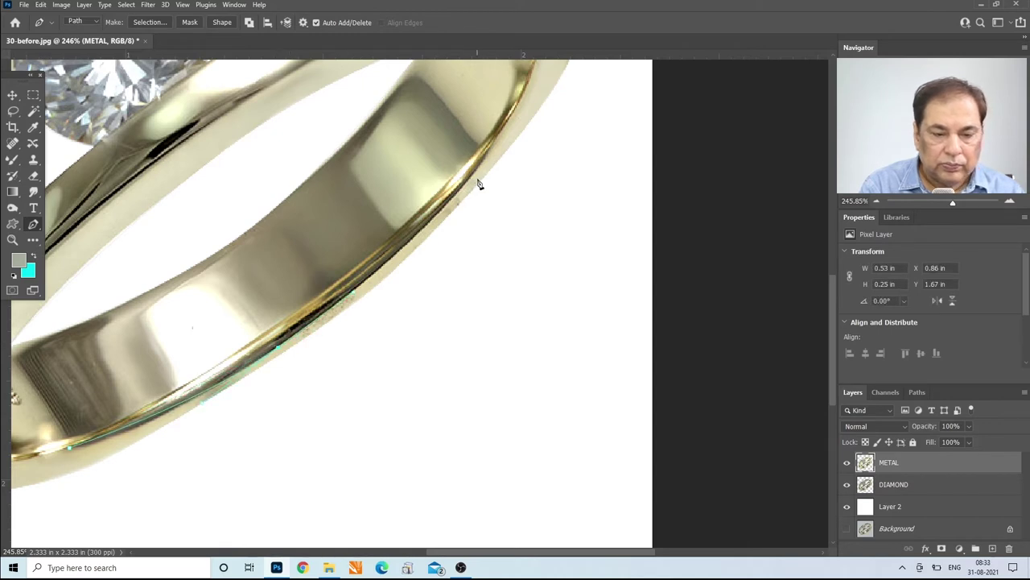
pyautogui.moveTo(483, 169); pyautogui.dragTo(500, 145)
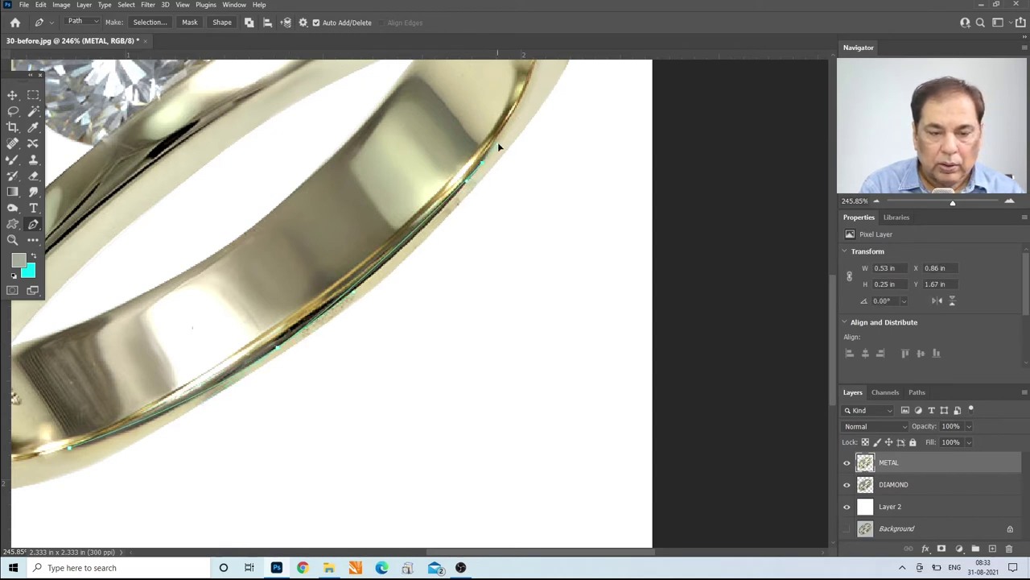
pyautogui.click(509, 143)
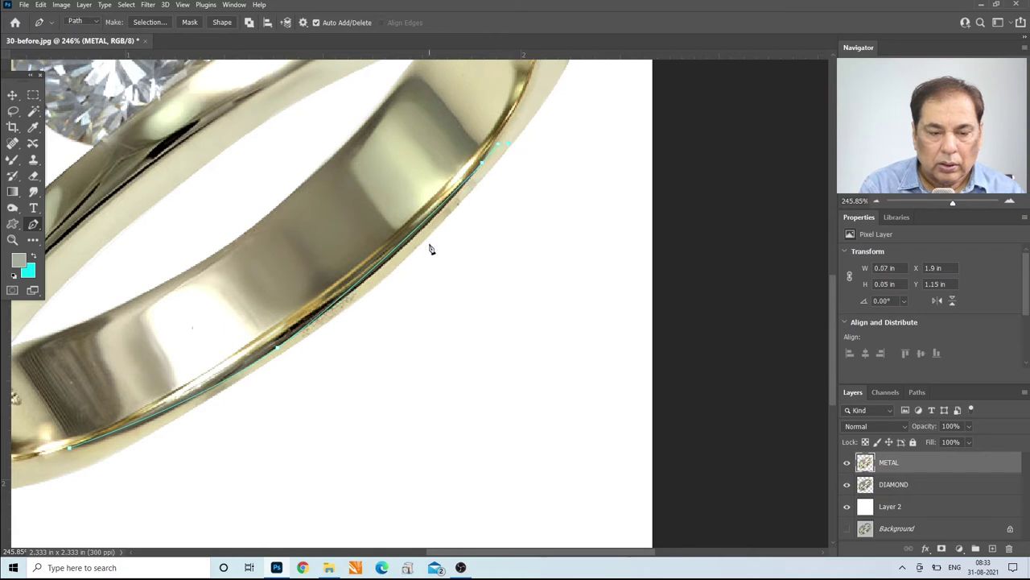
# - Close the path back along the rim's outer contour to its starting point and convert it into a selection
pyautogui.click(368, 296)
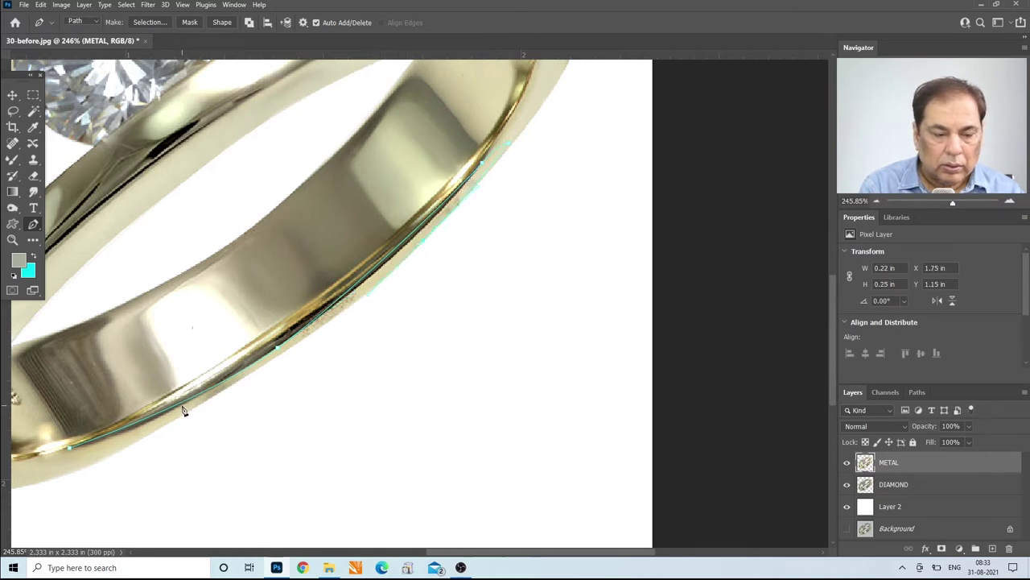
pyautogui.moveTo(158, 442); pyautogui.dragTo(148, 435)
pyautogui.hotkey('ctrl', 'z')
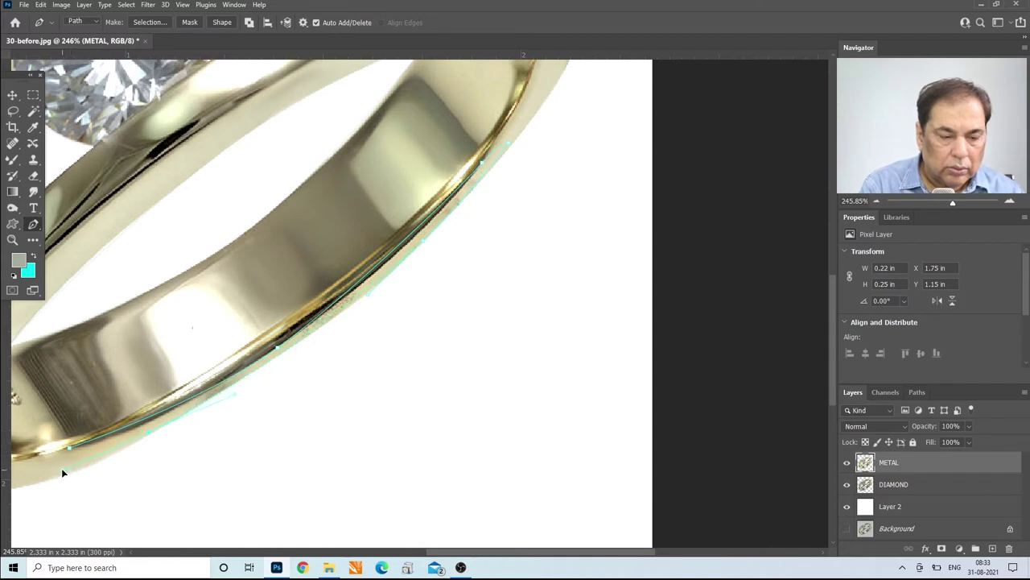
pyautogui.moveTo(62, 469); pyautogui.dragTo(62, 471)
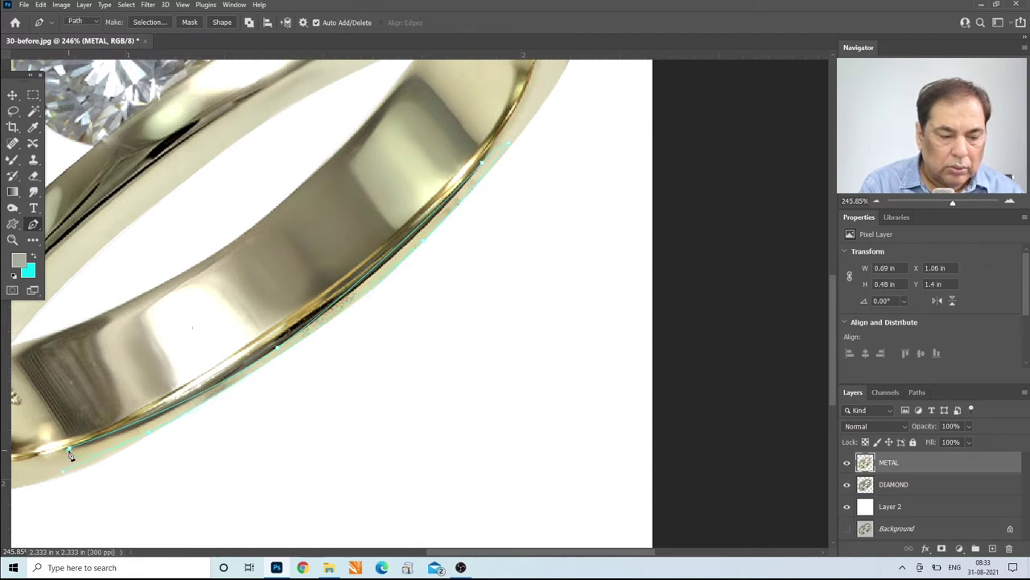
pyautogui.click(69, 448)
pyautogui.hotkey('ctrl', 'Return')
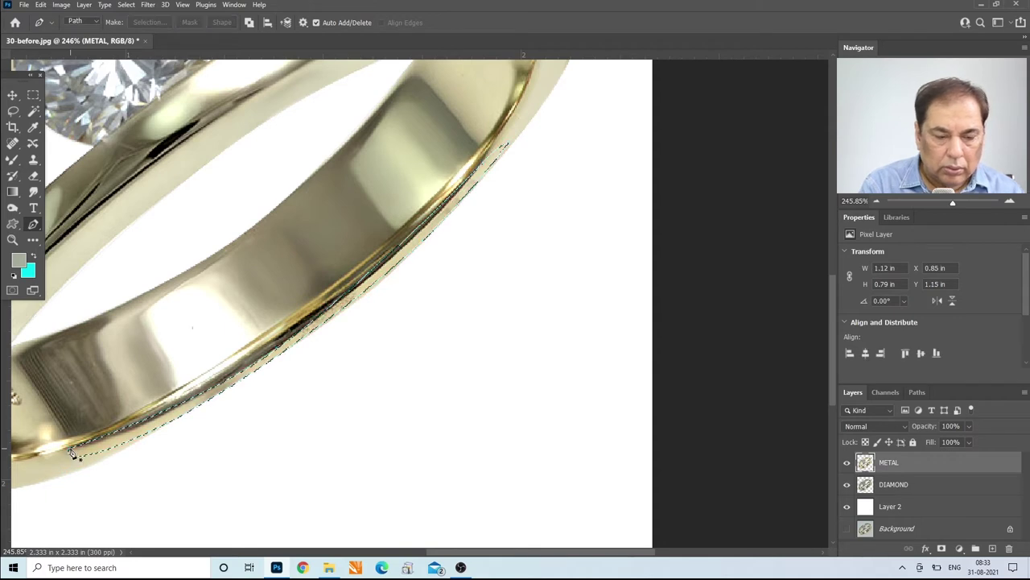
# - Set up the regular Brush with a 30 px soft round tip and 40% opacity for the selected rim strip
pyautogui.click(12, 158)
pyautogui.click(37, 161)
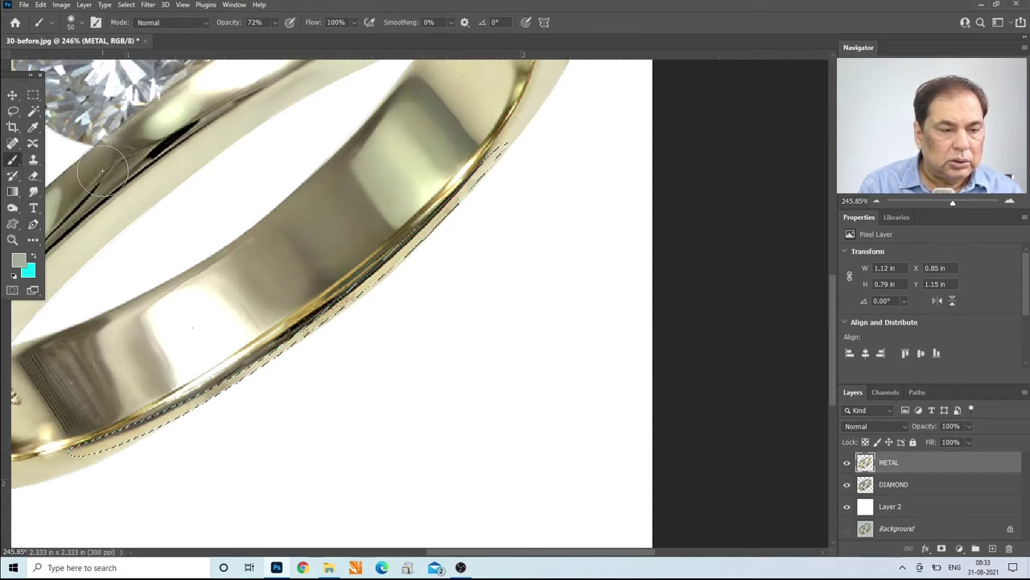
pyautogui.click(87, 24)
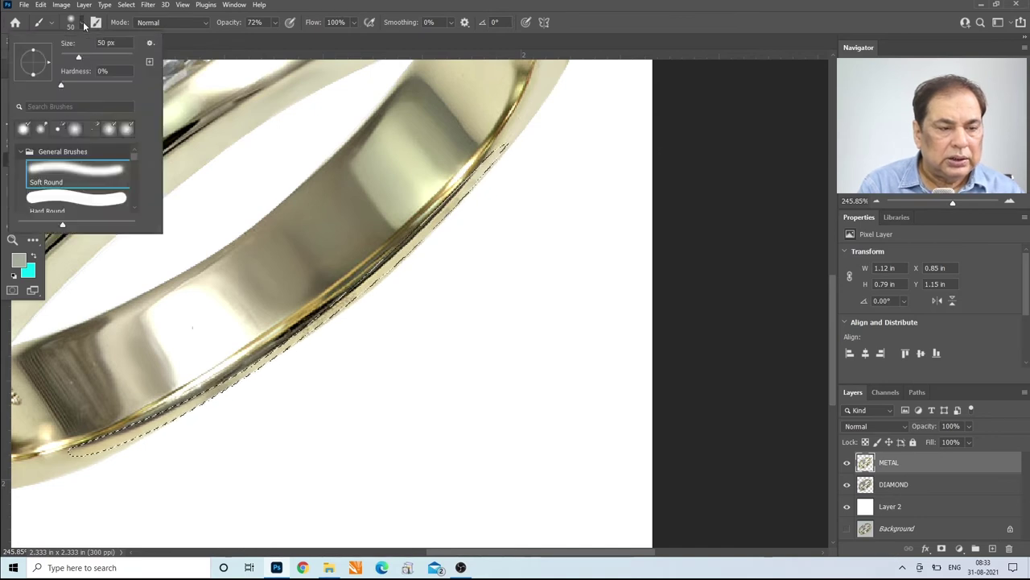
pyautogui.click(332, 7)
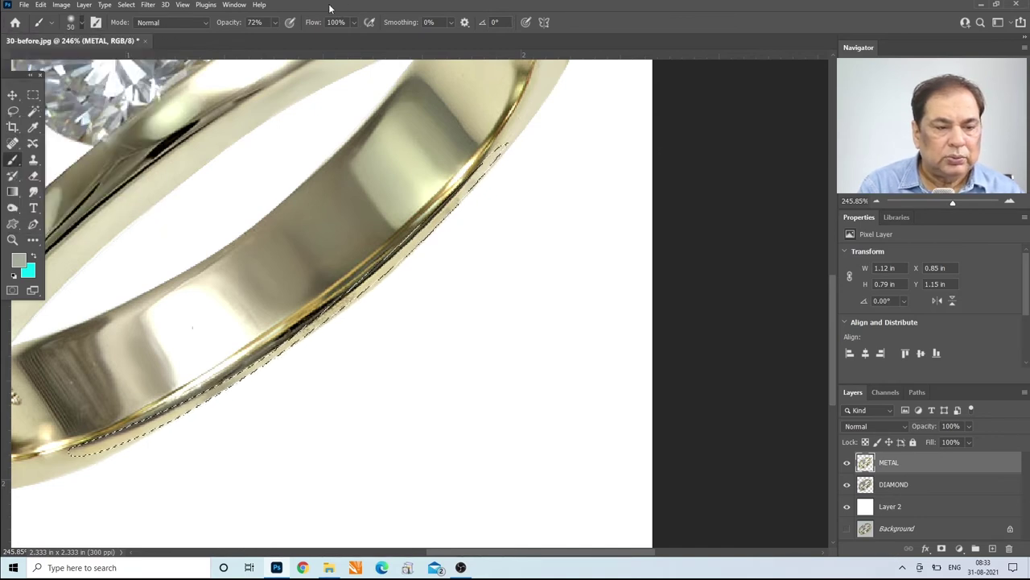
pyautogui.click(273, 23)
pyautogui.moveTo(259, 38); pyautogui.dragTo(258, 38)
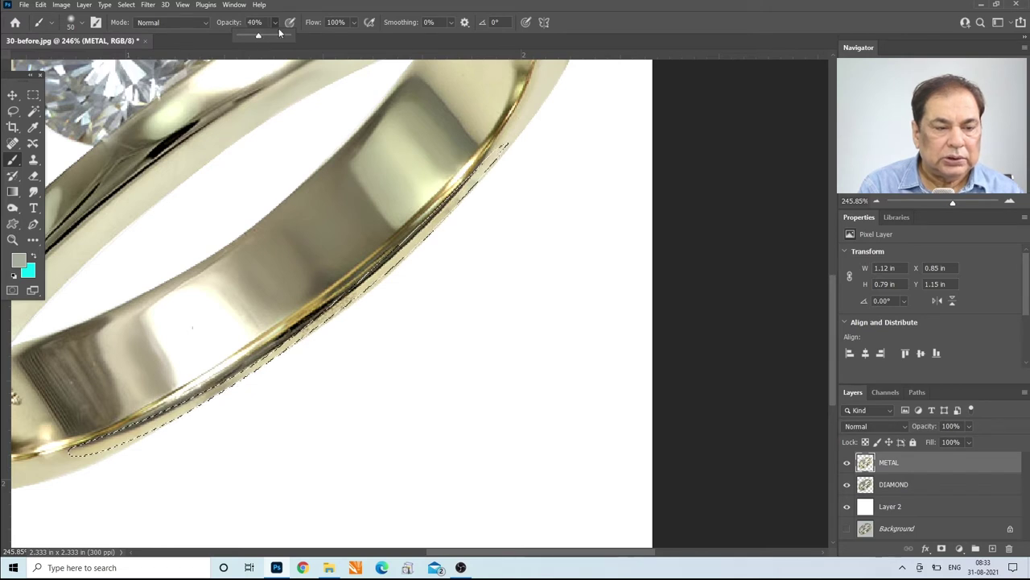
pyautogui.press('[')
pyautogui.press('[')
pyautogui.press('[')
pyautogui.press('[')
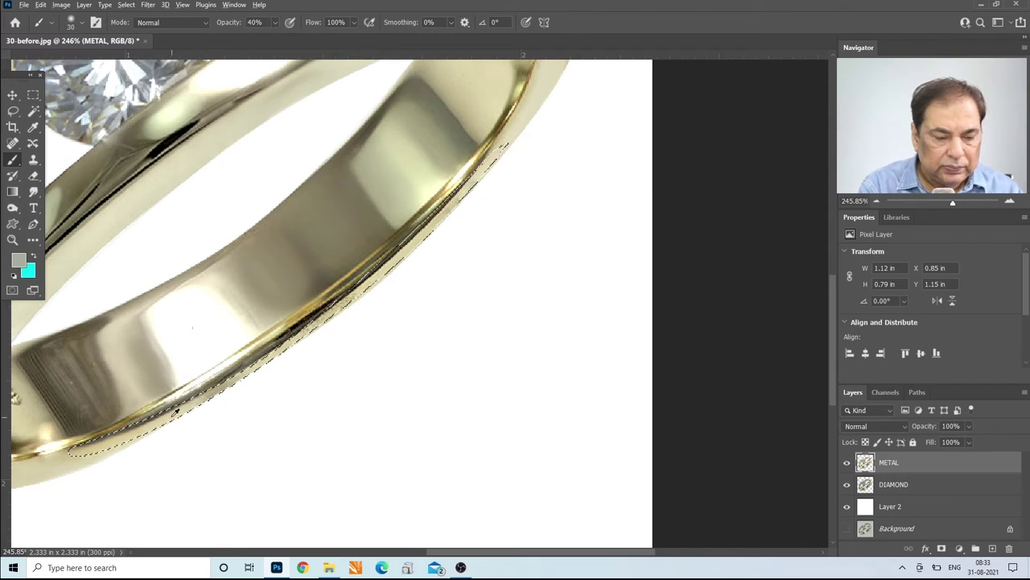
# - Paint the selected rim strip evenly with a beige sampled from the lower rim, and deselect it
pyautogui.keyDown('alt'); pyautogui.click(172, 410); pyautogui.keyUp('alt')
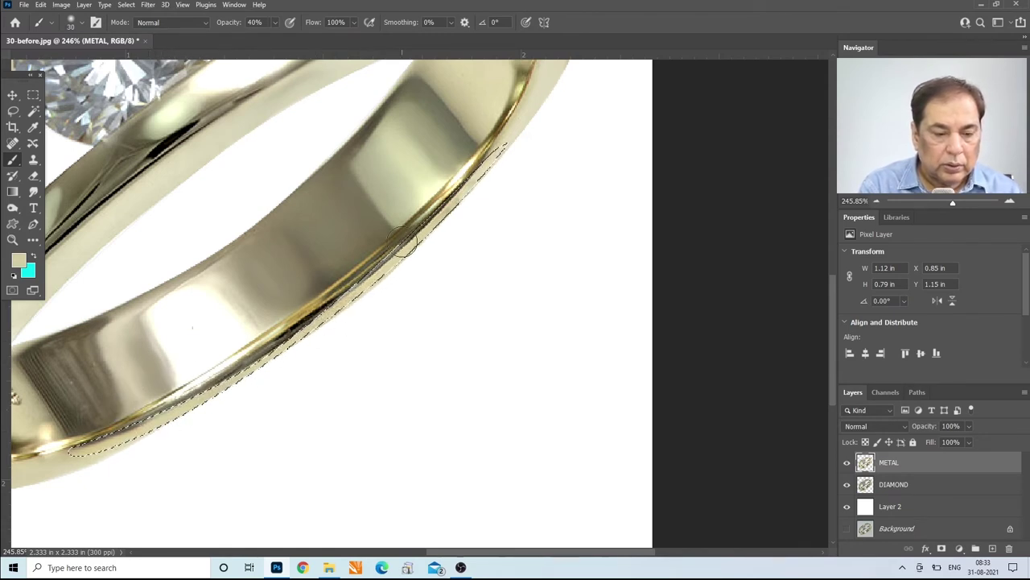
pyautogui.moveTo(380, 293)
pyautogui.mouseDown()
pyautogui.moveTo(150, 433)
pyautogui.moveTo(423, 247)
pyautogui.moveTo(185, 433)
pyautogui.moveTo(353, 310)
pyautogui.moveTo(165, 417)
pyautogui.moveTo(287, 348)
pyautogui.mouseUp()
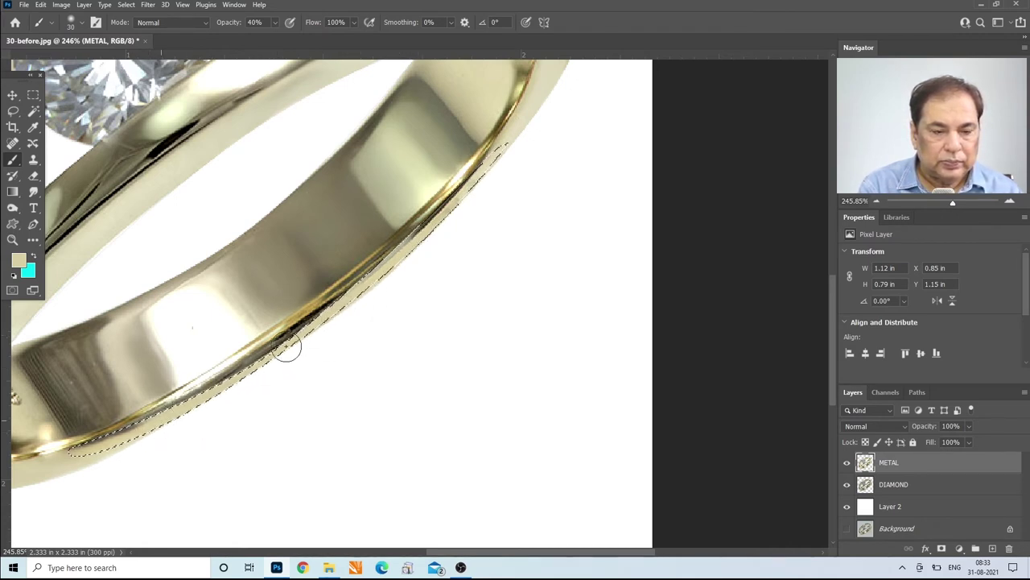
pyautogui.hotkey('ctrl', 'd')
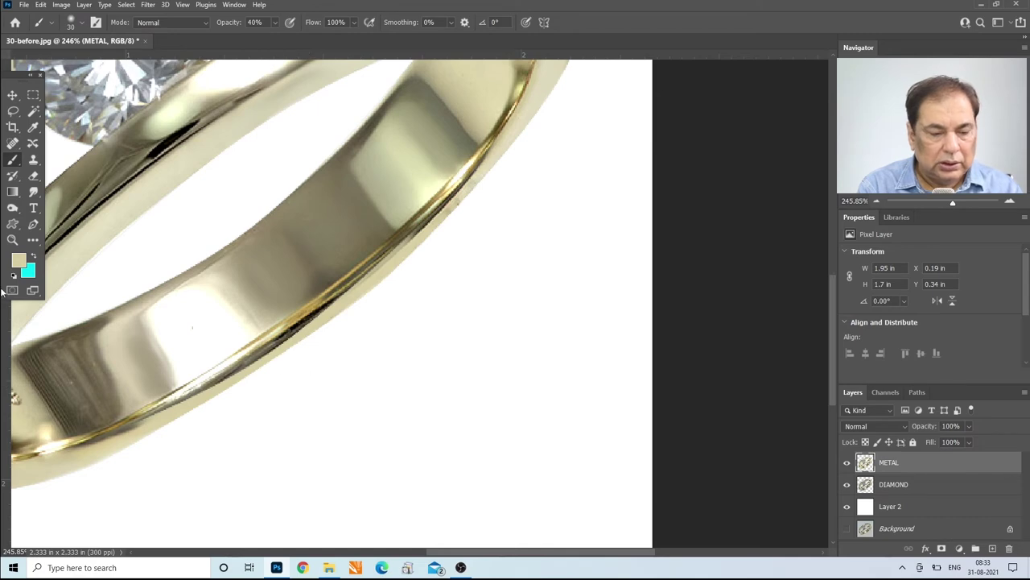
# - Smudge away the ribbed reflection on the lower band's upper face with a 20 px brush at 30% strength
pyautogui.click(12, 240)
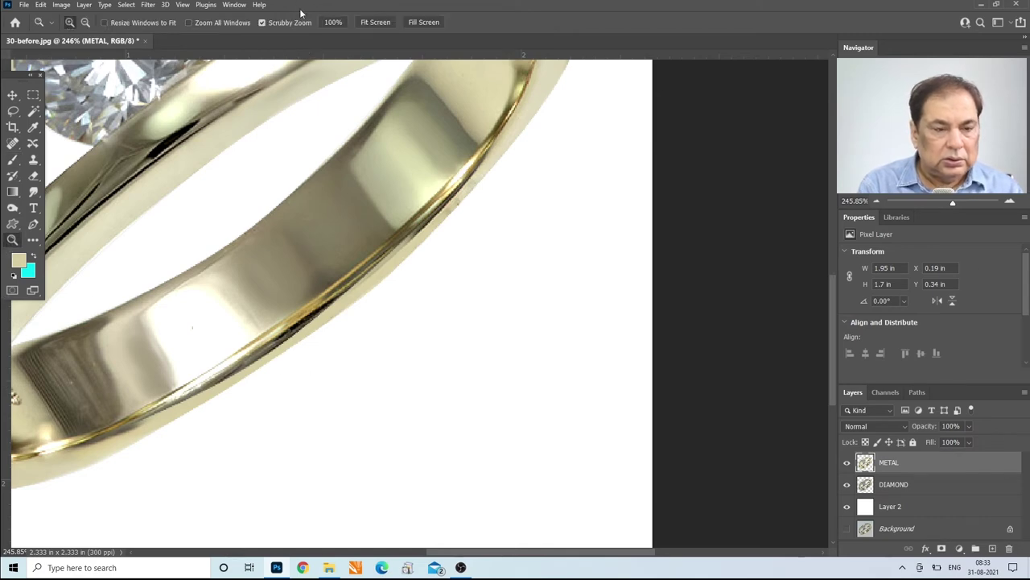
pyautogui.click(376, 22)
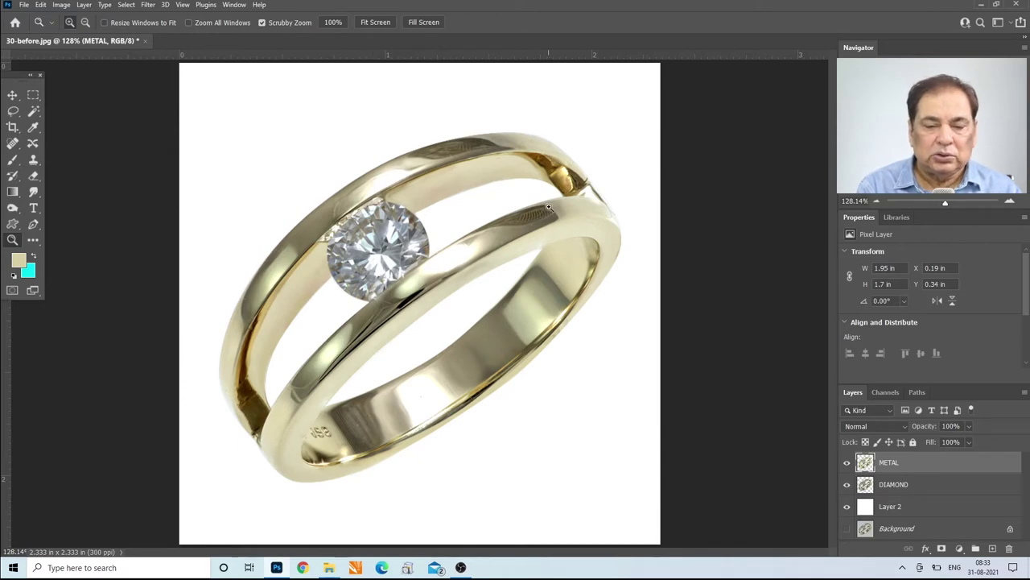
pyautogui.moveTo(547, 211); pyautogui.dragTo(563, 202)
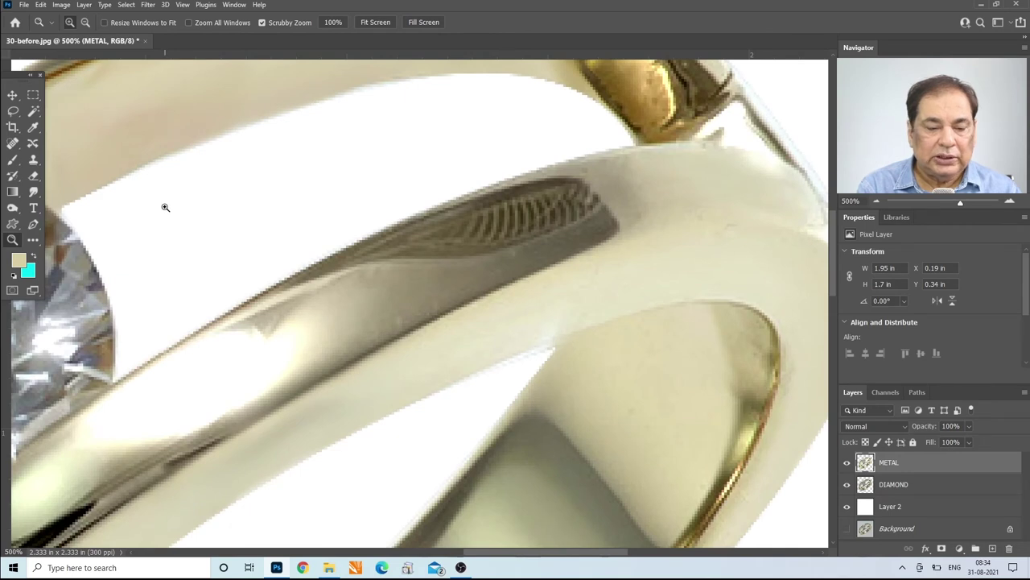
pyautogui.click(33, 191)
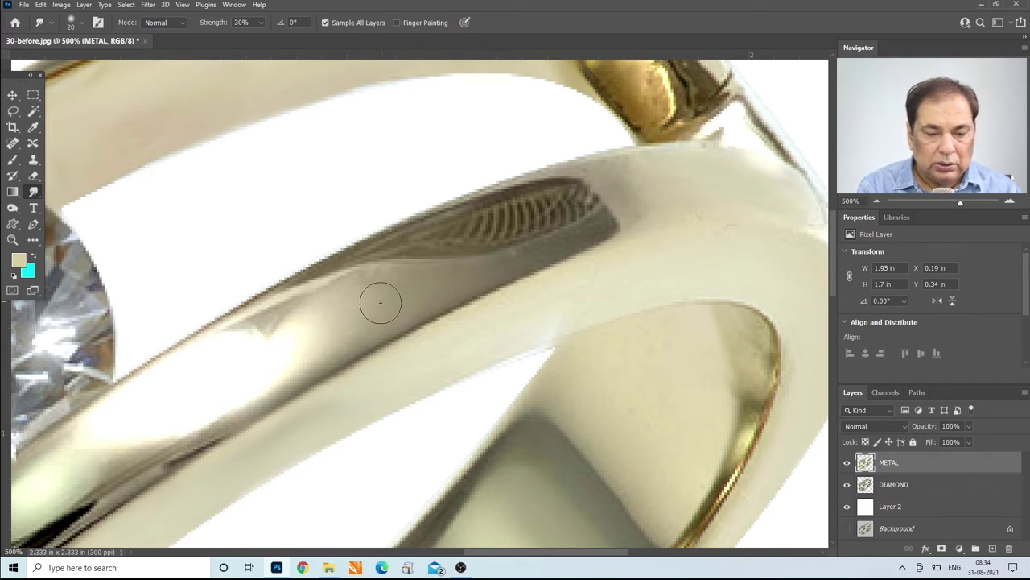
pyautogui.moveTo(467, 258); pyautogui.dragTo(571, 205)
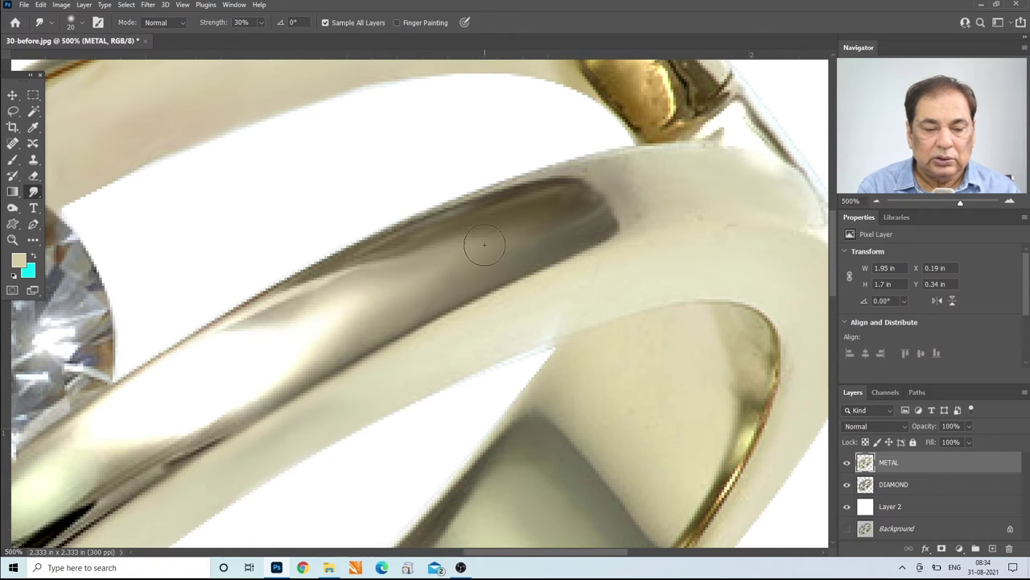
pyautogui.moveTo(299, 338); pyautogui.dragTo(524, 232)
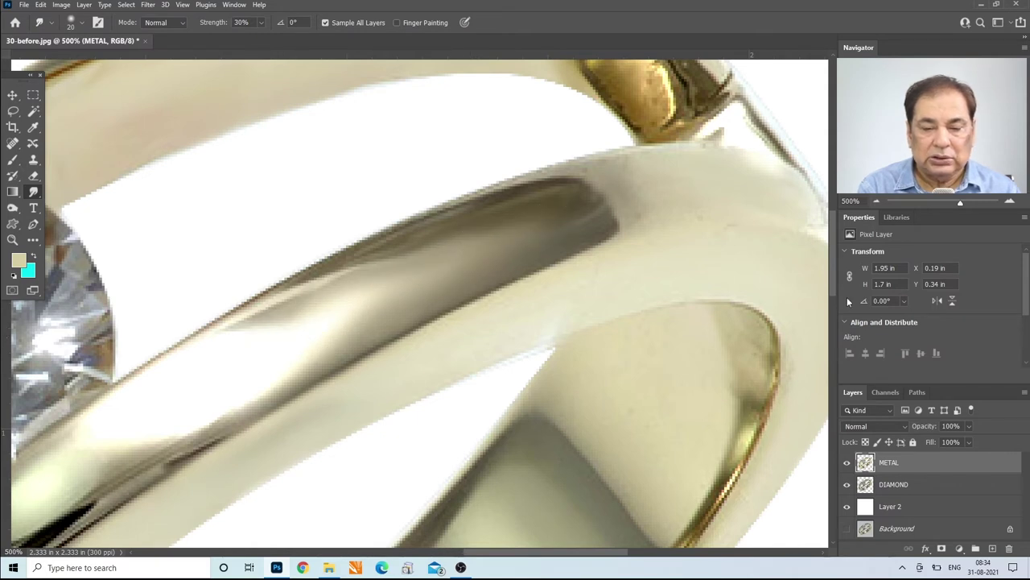
# - Smudge the streaked dark reflection on the upper band's top face smooth, and fit the whole ring in view
pyautogui.scroll(4, 834, 285)
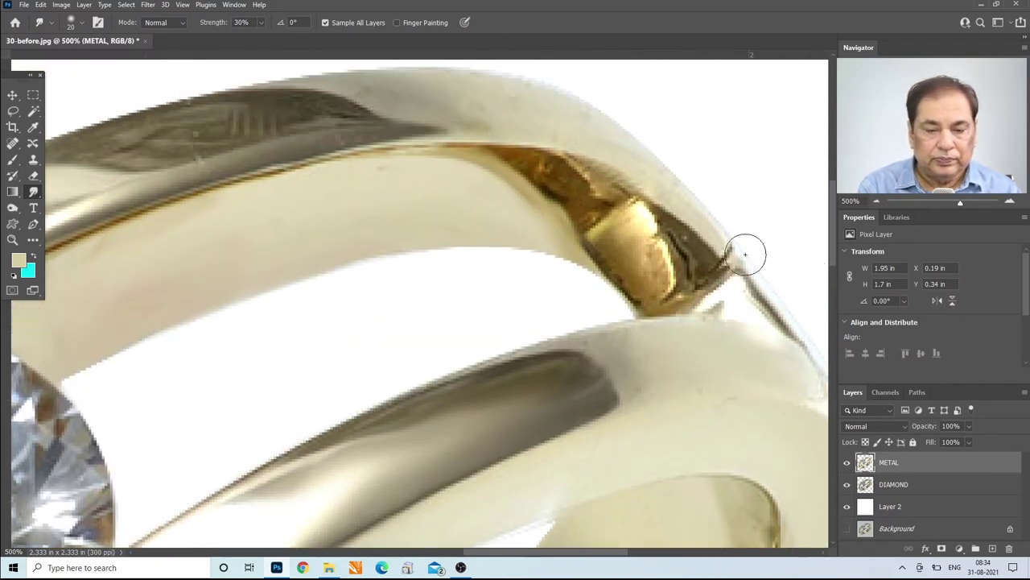
pyautogui.hscroll(-3, 335, 177)
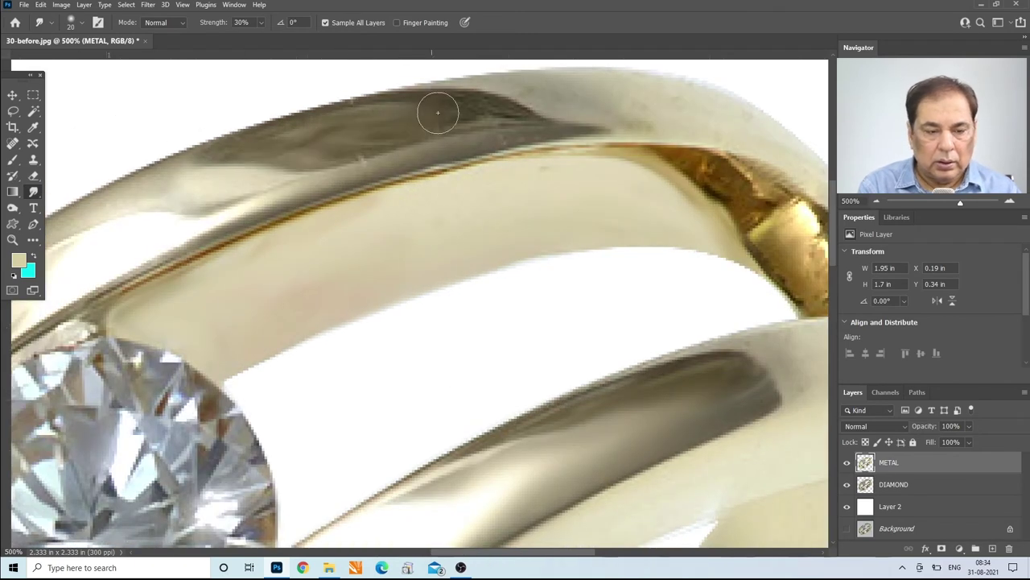
pyautogui.moveTo(306, 153)
pyautogui.mouseDown()
pyautogui.moveTo(388, 123)
pyautogui.moveTo(510, 114)
pyautogui.mouseUp()
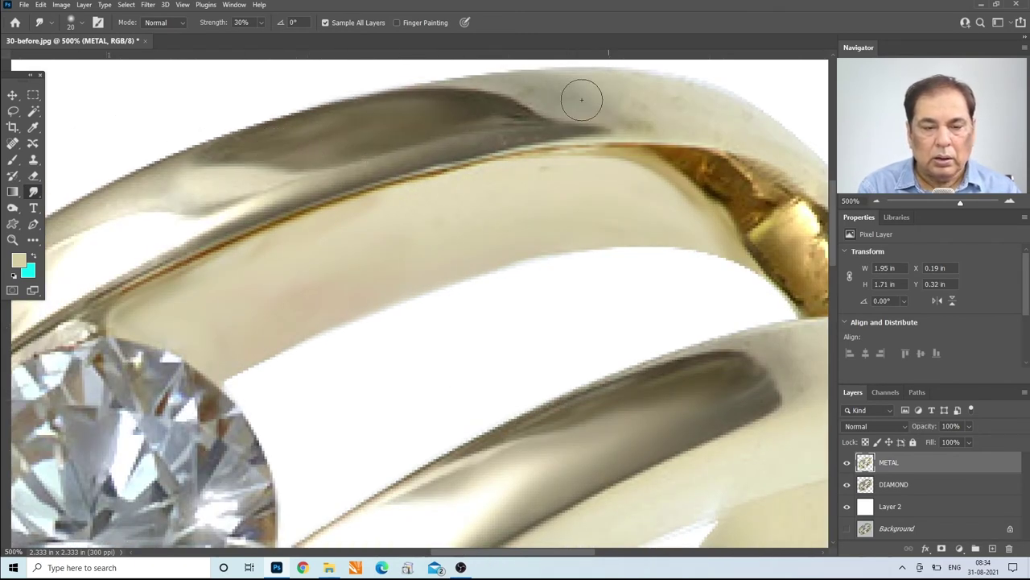
pyautogui.click(12, 240)
pyautogui.click(375, 22)
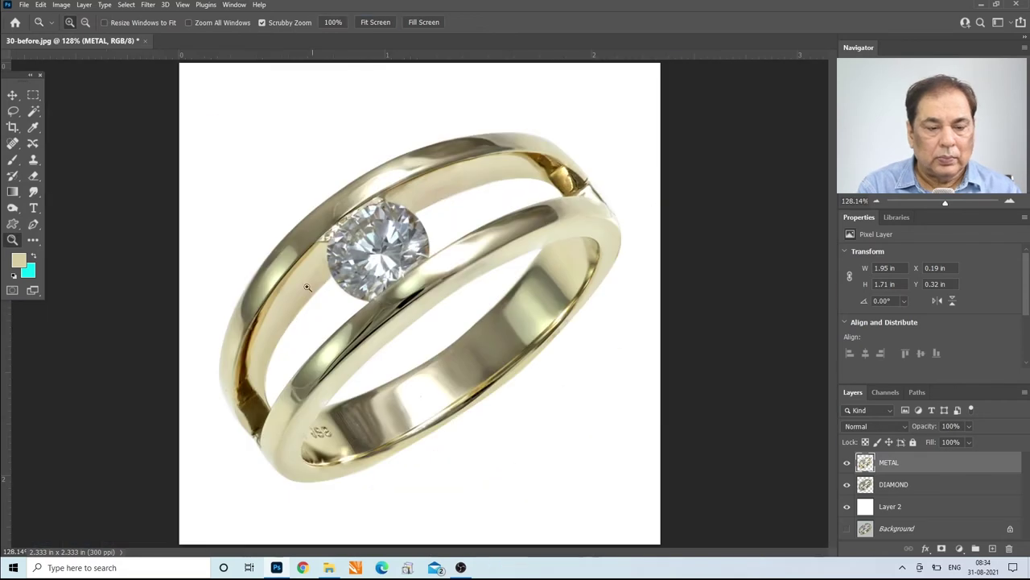
# - Smudge away the curved reflection lines on the upper band beside the diamond and on the lower band just below it at 30% strength
pyautogui.click(249, 294)
pyautogui.click(239, 240)
pyautogui.click(33, 191)
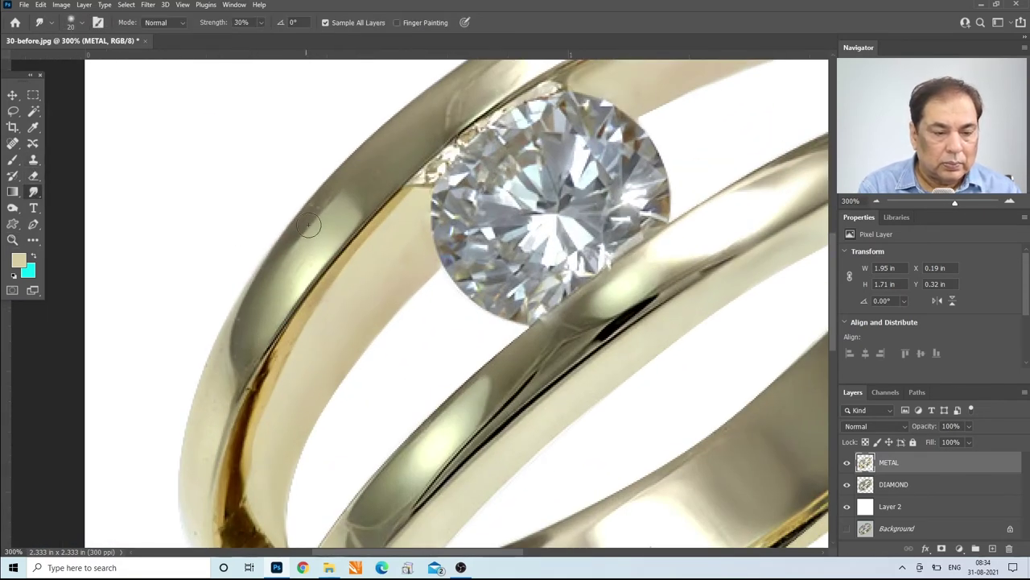
pyautogui.moveTo(330, 238); pyautogui.dragTo(364, 196)
pyautogui.moveTo(495, 90); pyautogui.dragTo(439, 129)
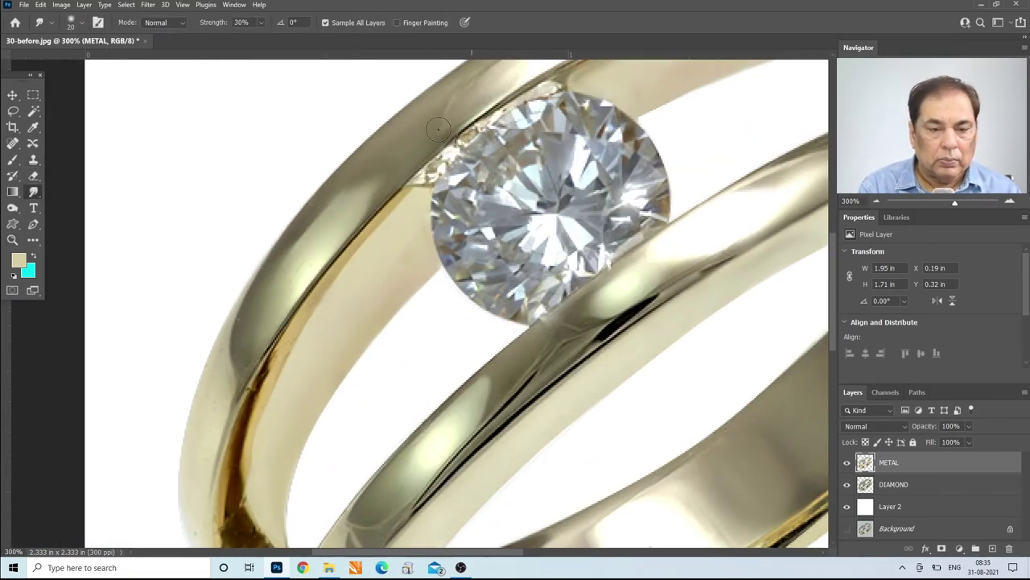
pyautogui.moveTo(530, 374); pyautogui.dragTo(598, 321)
pyautogui.moveTo(515, 393); pyautogui.dragTo(552, 349)
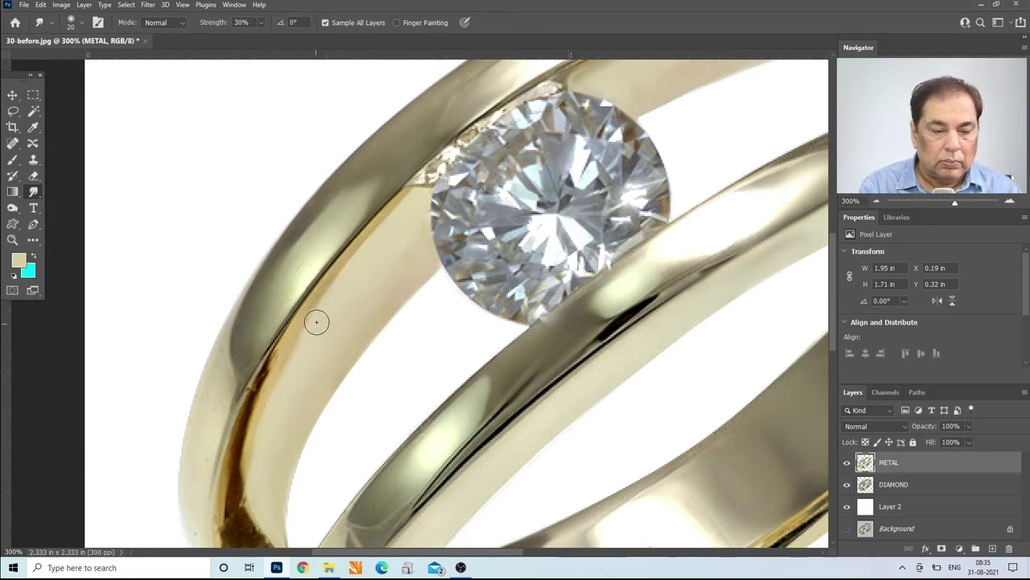
# - Smudge smooth the reflection lines at the lower band's lower-left end and the ribbed patch inside the ring near the hallmark
pyautogui.scroll(-3, 201, 499)
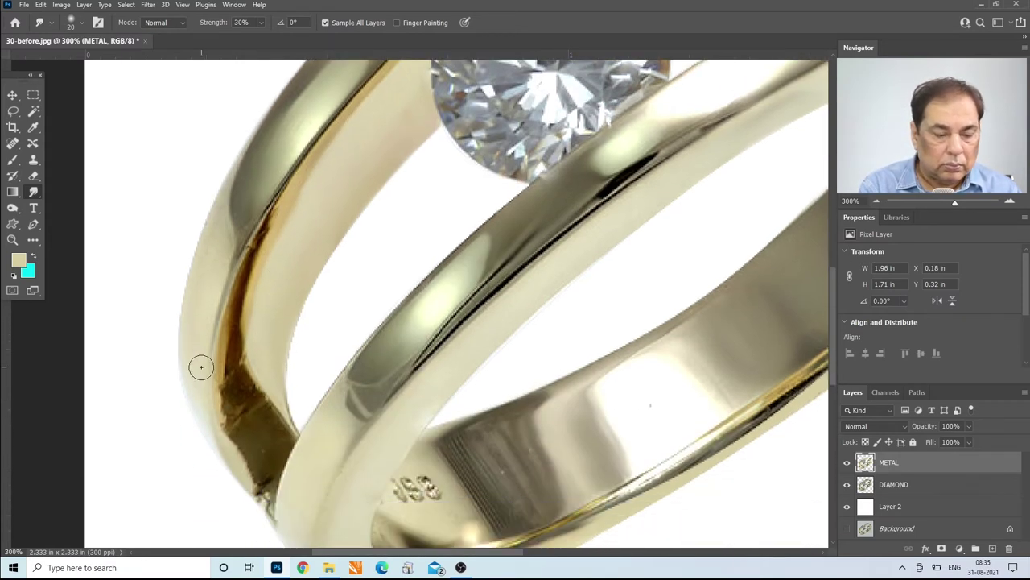
pyautogui.moveTo(399, 352)
pyautogui.mouseDown()
pyautogui.moveTo(355, 399)
pyautogui.moveTo(370, 385)
pyautogui.mouseUp()
pyautogui.moveTo(459, 443); pyautogui.dragTo(505, 516)
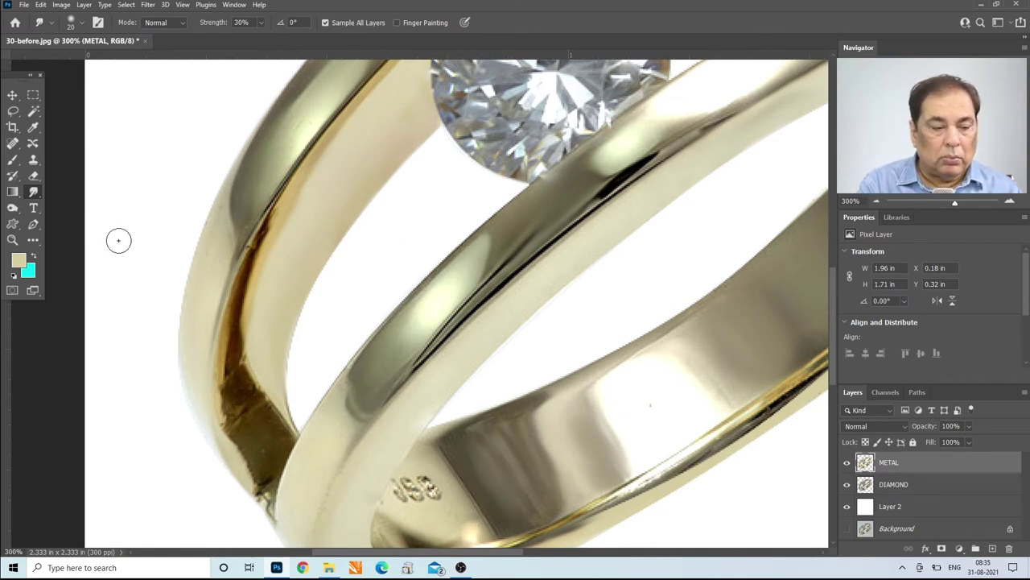
pyautogui.click(12, 240)
pyautogui.click(374, 22)
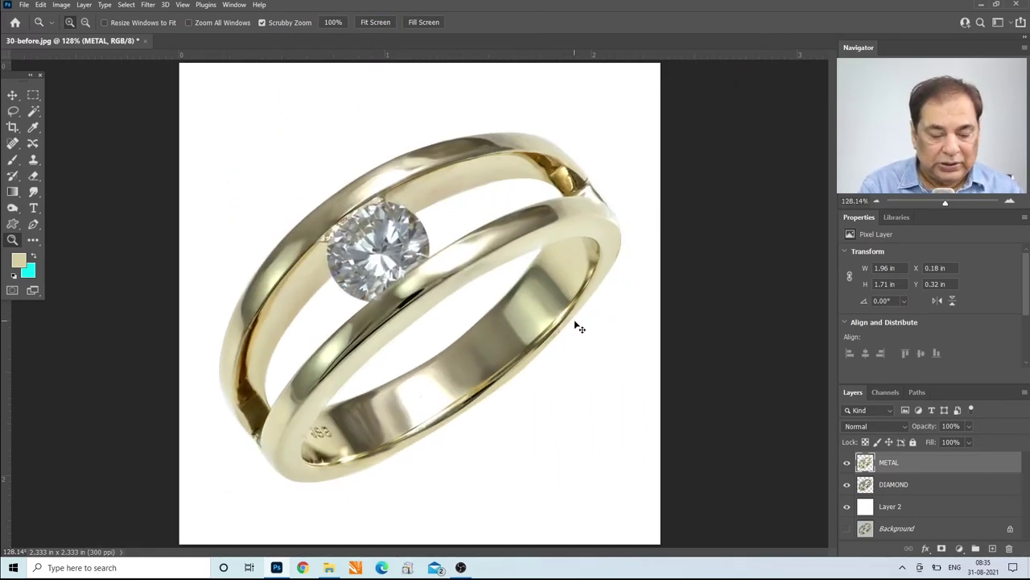
# - Warm the METAL layer's midtones with Color Balance levels of +19, 0 and -13, keeping luminosity preserved
pyautogui.hotkey('ctrl', 'b')
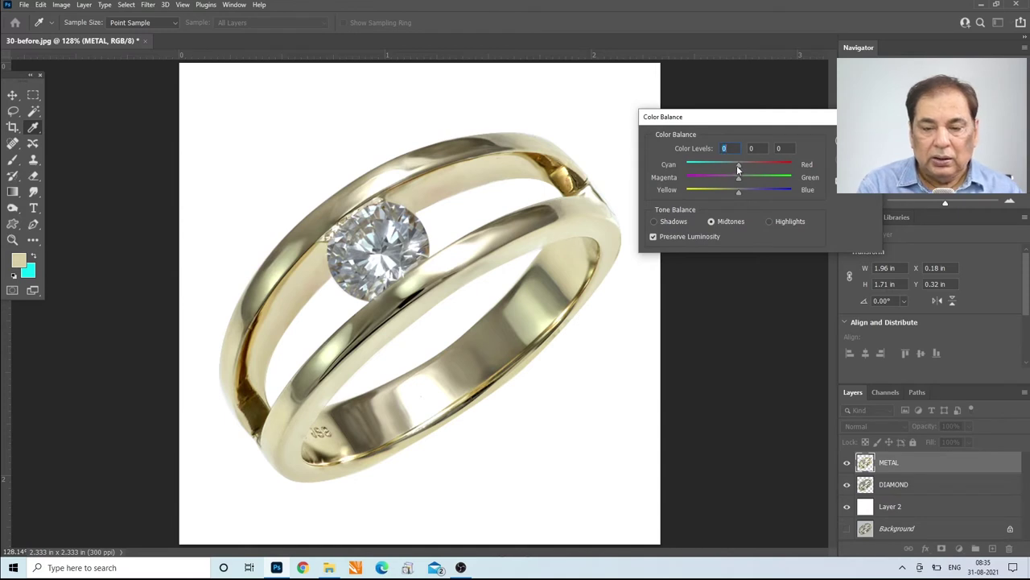
pyautogui.moveTo(742, 166)
pyautogui.mouseDown()
pyautogui.moveTo(731, 193)
pyautogui.moveTo(749, 165)
pyautogui.mouseUp()
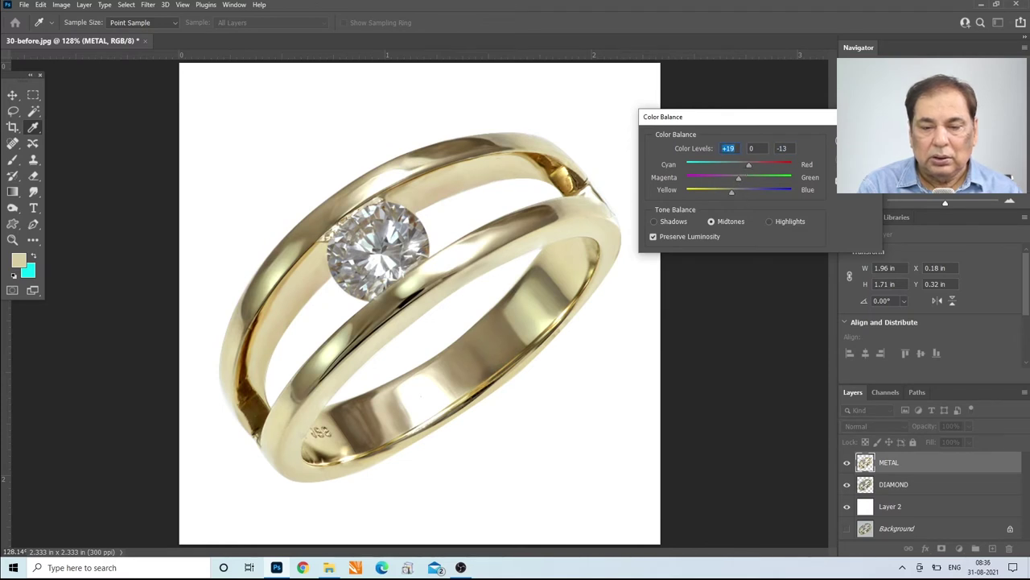
pyautogui.press('Return')
pyautogui.press('z')
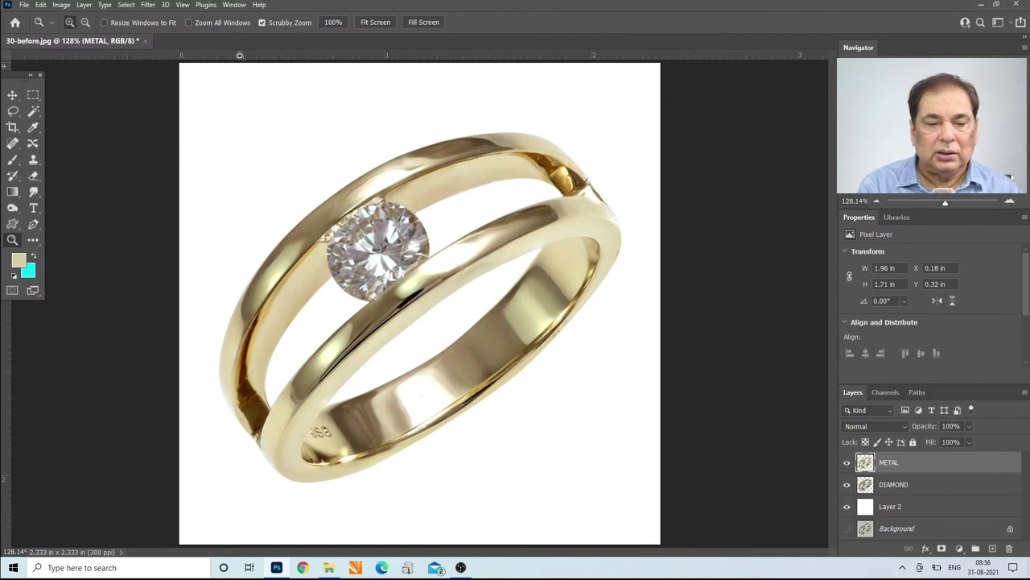
# - Apply a Surface Blur to the METAL layer with a 17-pixel radius and a threshold of 14 levels
pyautogui.click(147, 7)
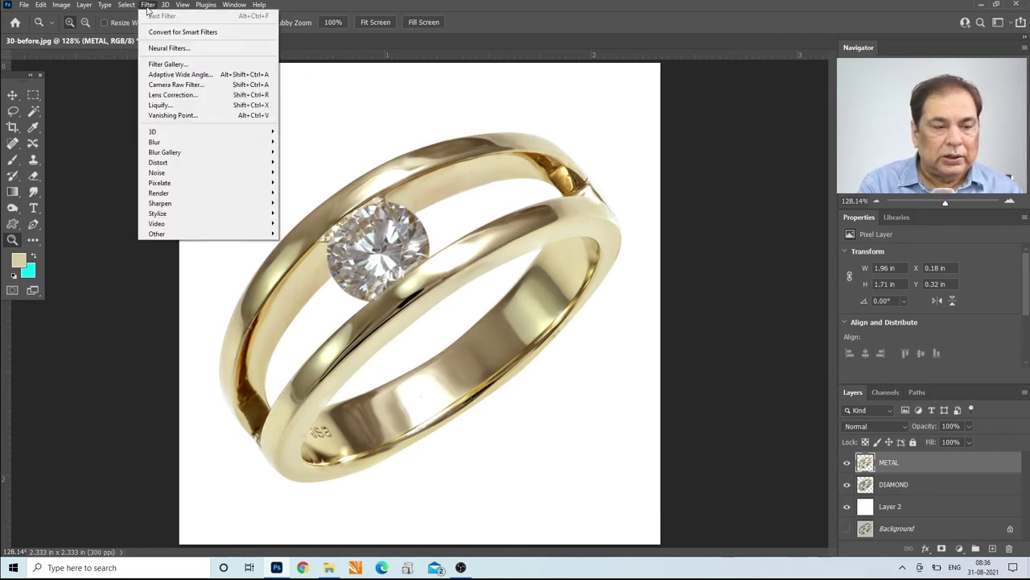
pyautogui.moveTo(199, 143)
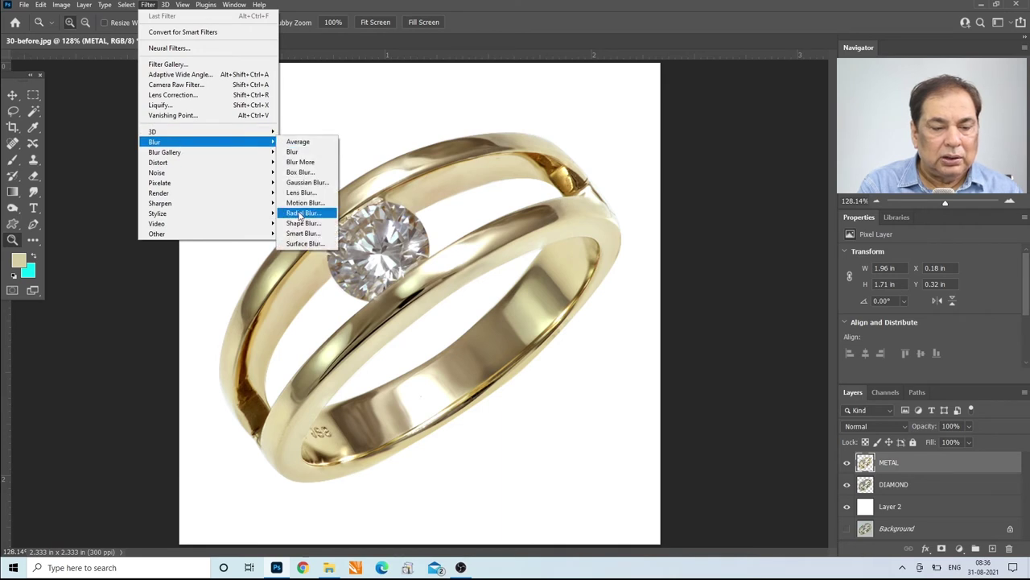
pyautogui.click(296, 242)
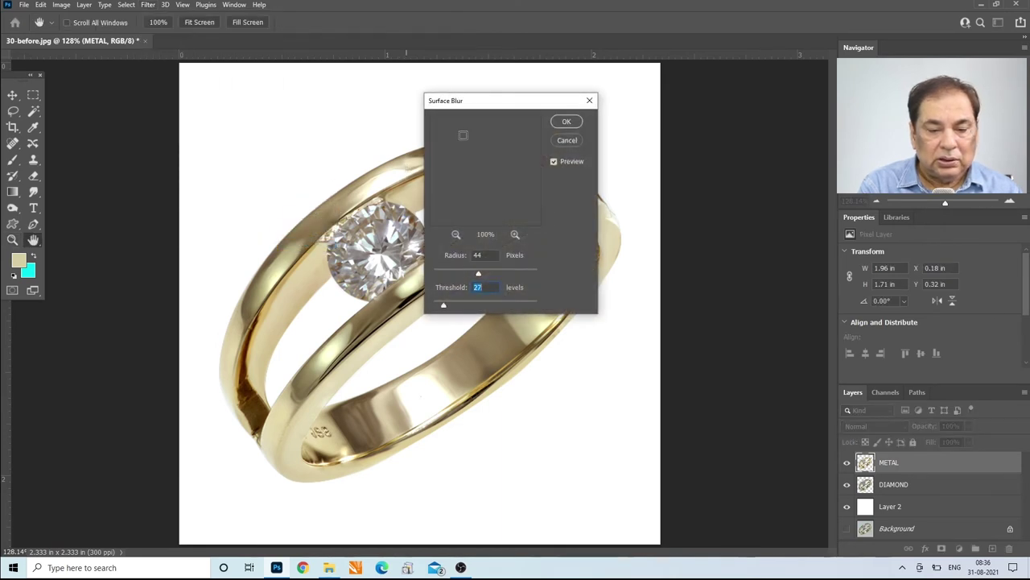
pyautogui.moveTo(491, 103); pyautogui.dragTo(638, 96)
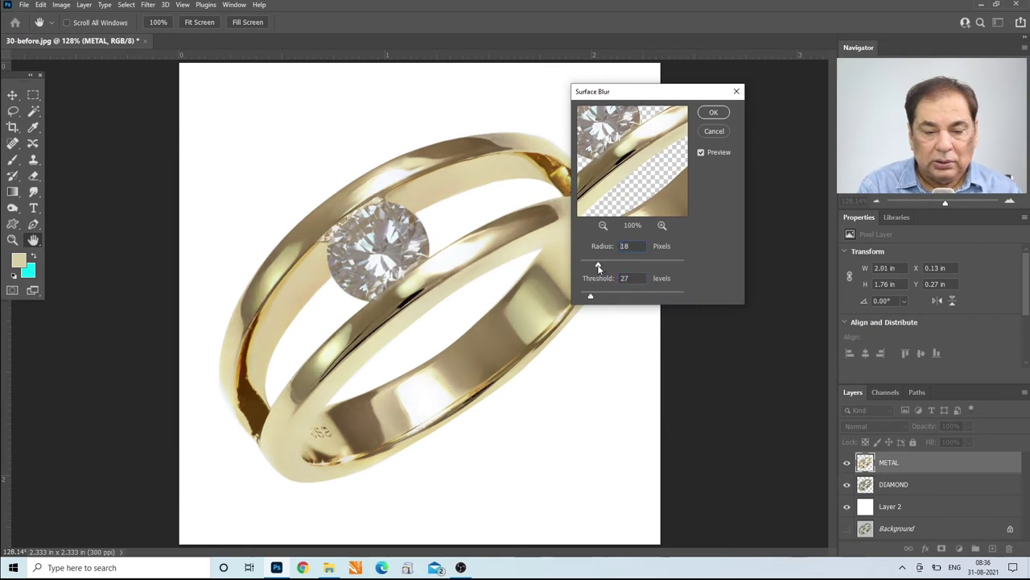
pyautogui.moveTo(602, 263); pyautogui.dragTo(596, 264)
pyautogui.click(588, 298)
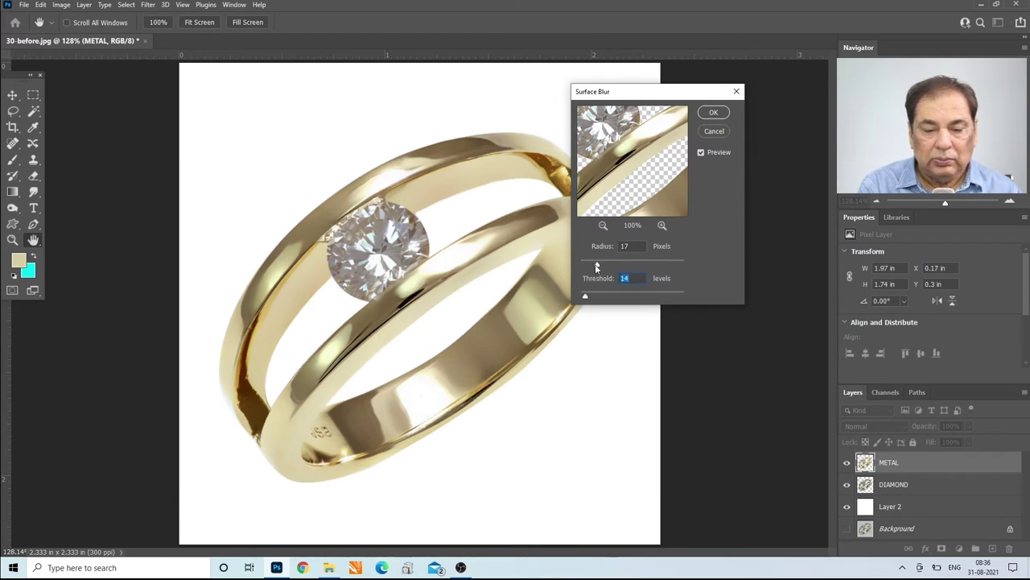
pyautogui.click(596, 265)
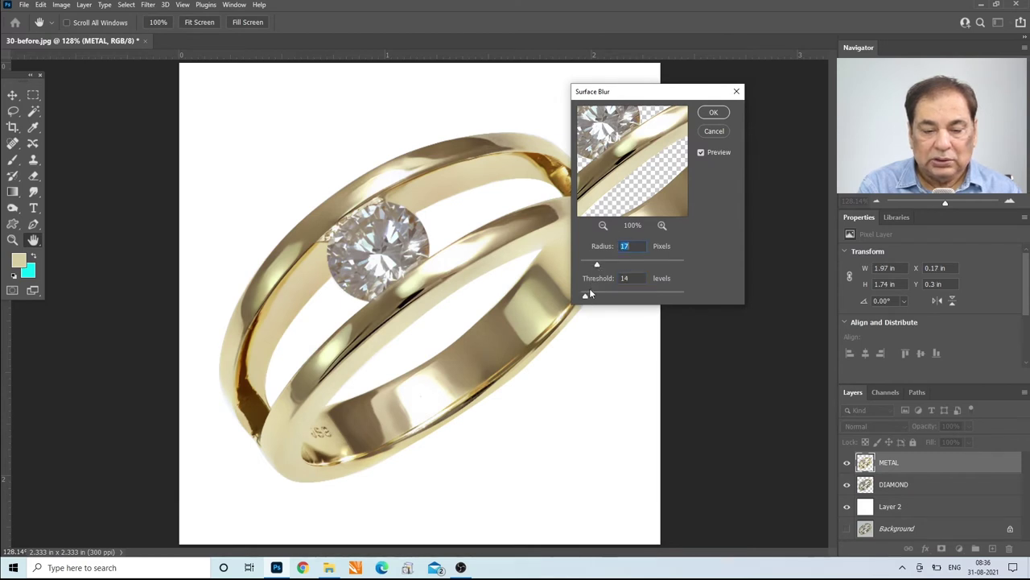
pyautogui.click(710, 116)
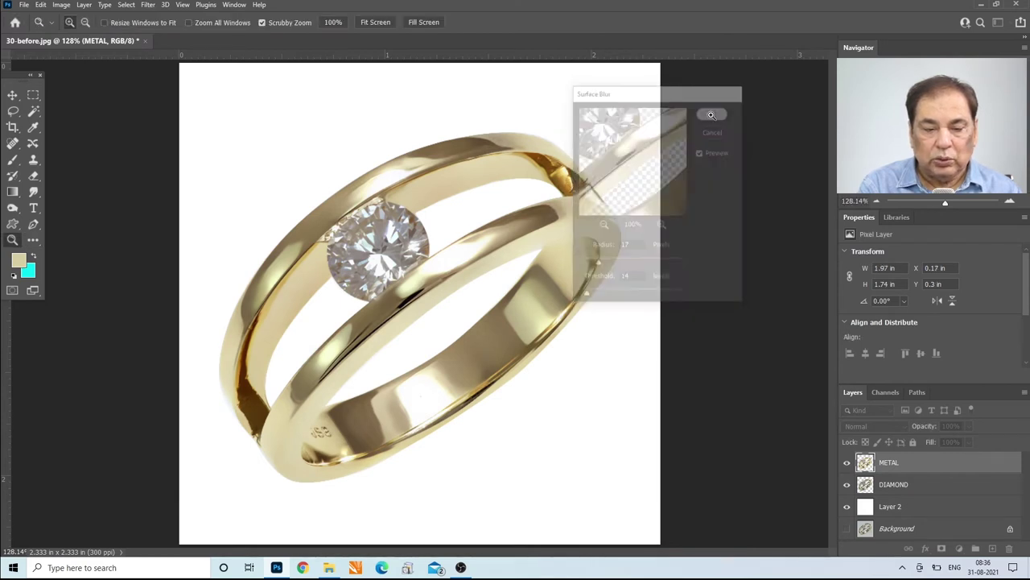
# - Sharpen the METAL layer with Unsharp Mask at 100% amount, 2.0-pixel radius and threshold 0
pyautogui.click(147, 7)
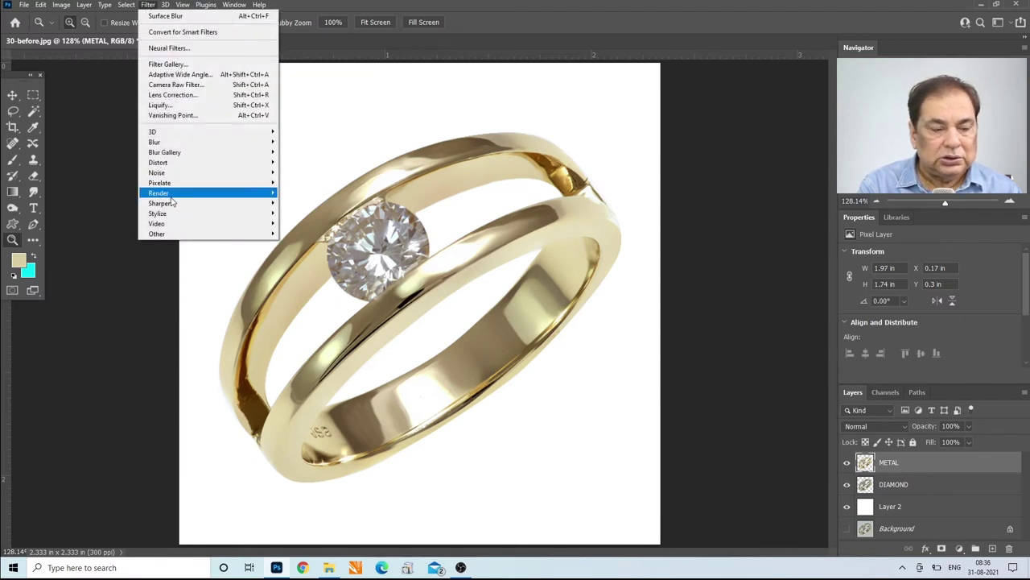
pyautogui.moveTo(172, 205)
pyautogui.click(292, 255)
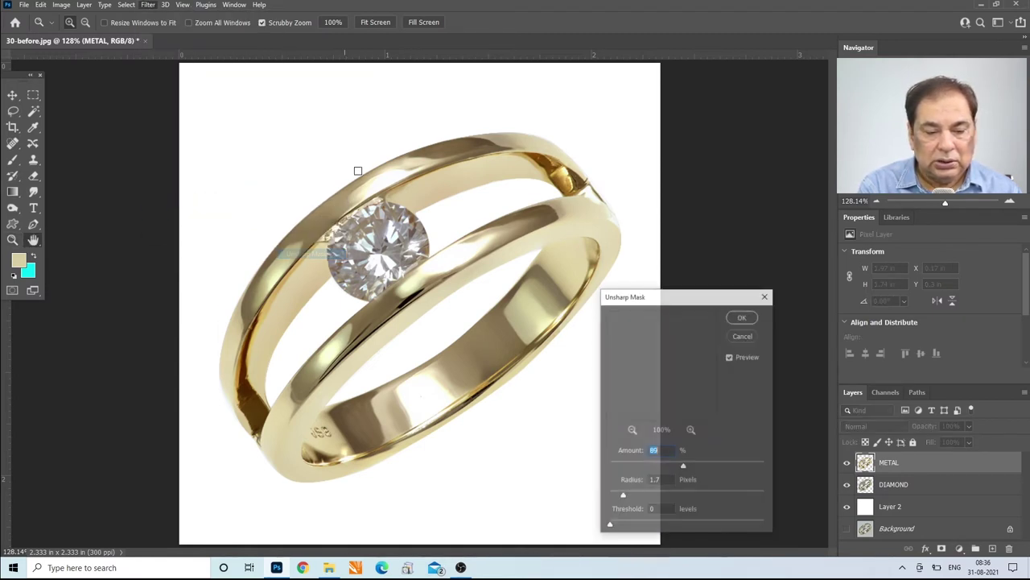
pyautogui.moveTo(644, 297); pyautogui.dragTo(709, 185)
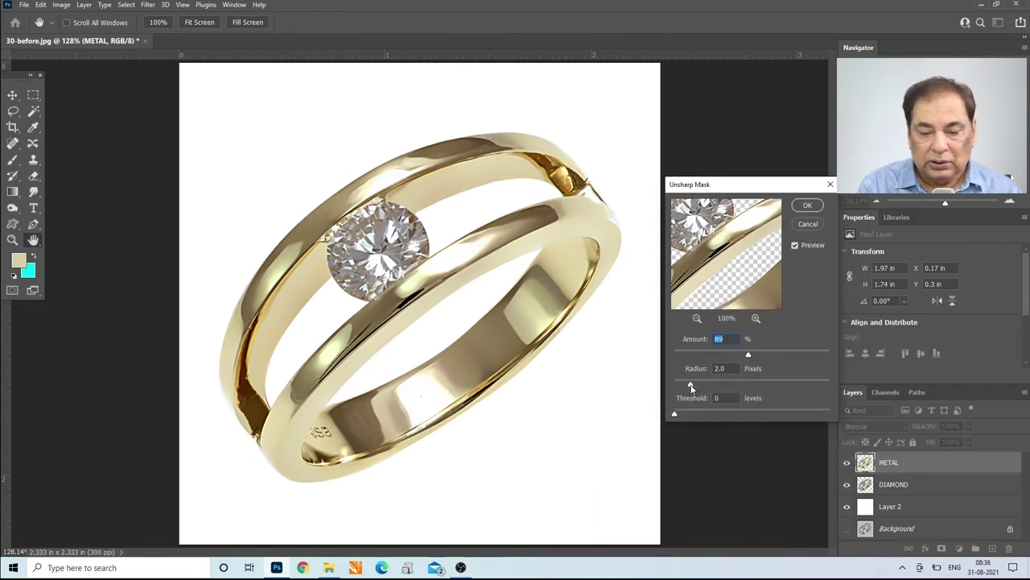
pyautogui.moveTo(689, 384); pyautogui.dragTo(691, 386)
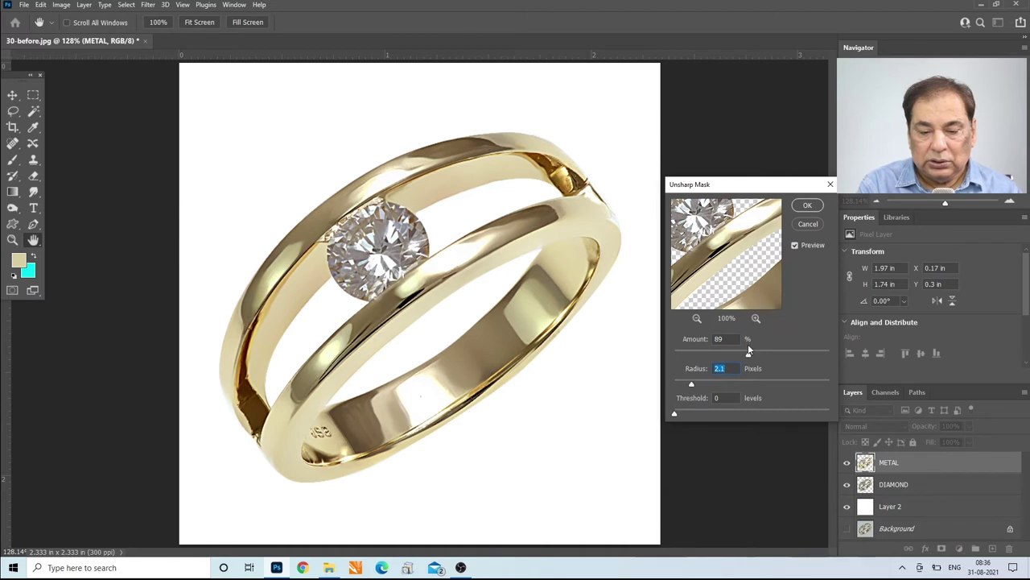
pyautogui.moveTo(752, 357); pyautogui.dragTo(759, 357)
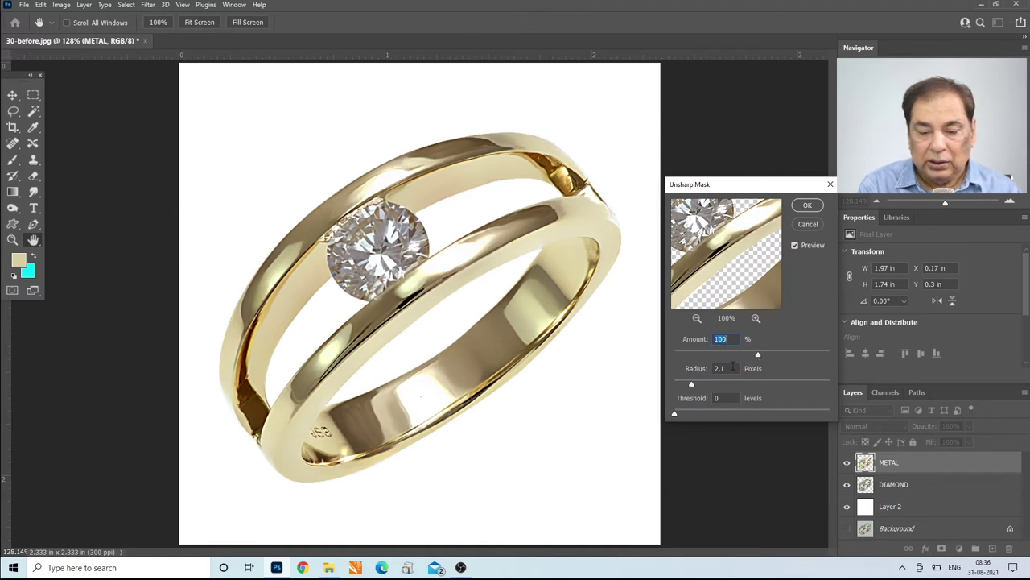
pyautogui.moveTo(694, 387); pyautogui.dragTo(691, 387)
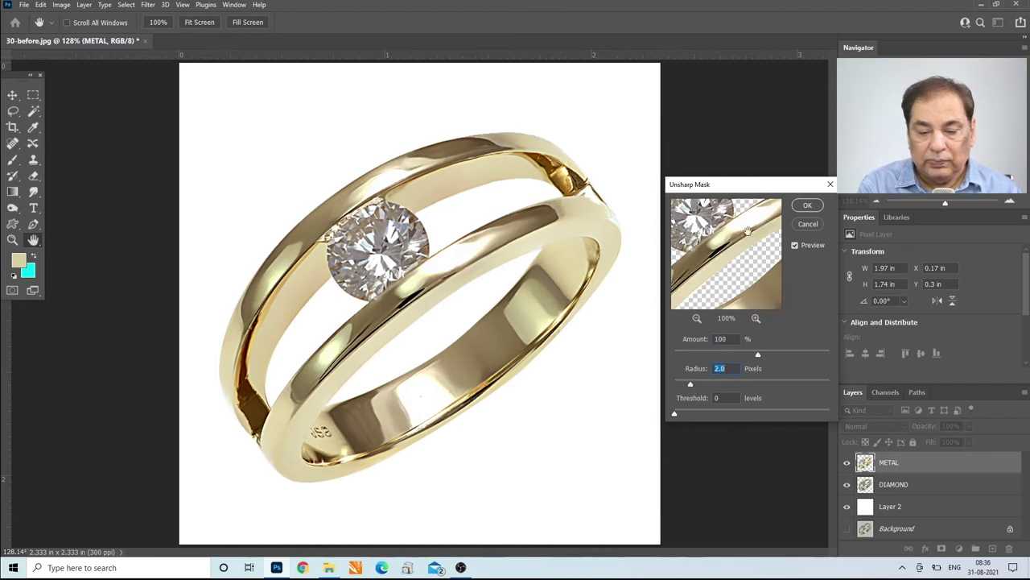
pyautogui.click(804, 207)
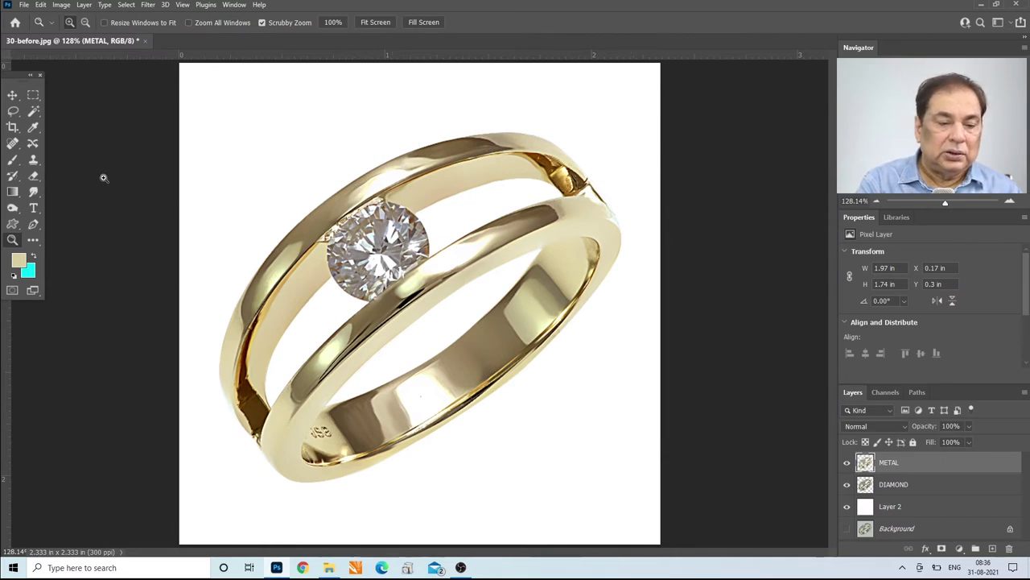
# - Hide the METAL layer and brighten the DIAMOND layer with Levels, raising the black input and setting midtones to 1.4 and white input to 175
pyautogui.click(33, 191)
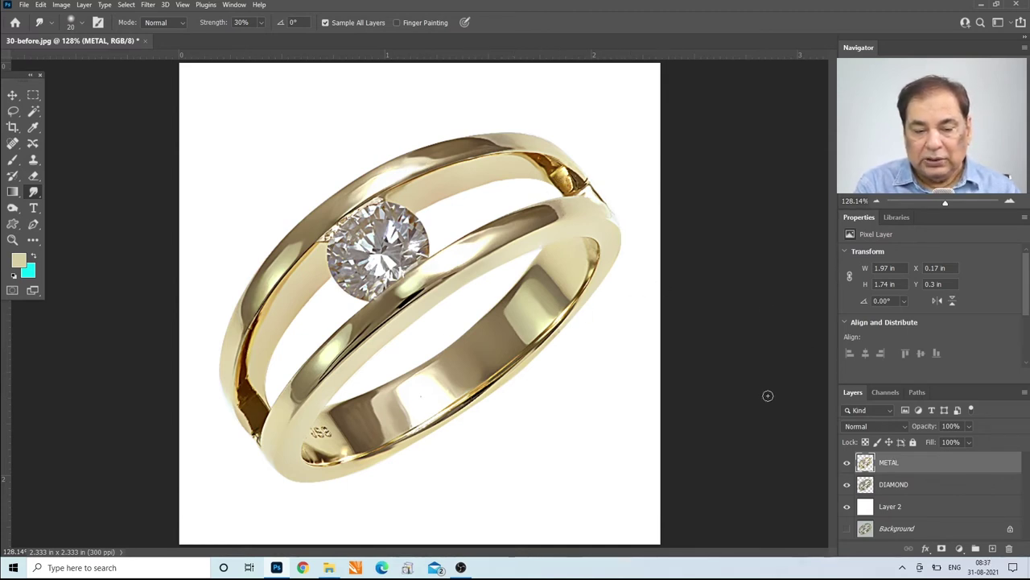
pyautogui.click(847, 463)
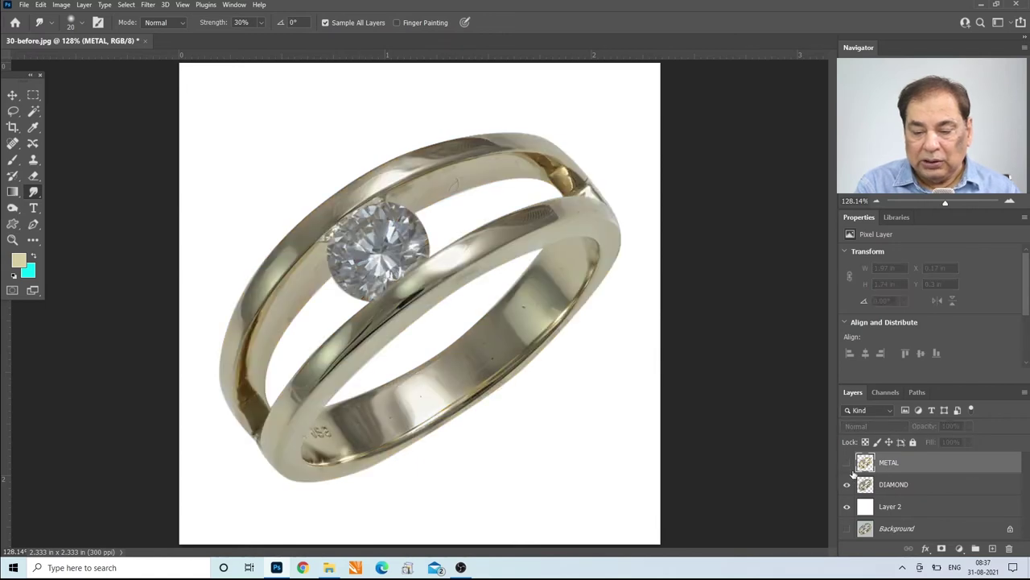
pyautogui.click(895, 484)
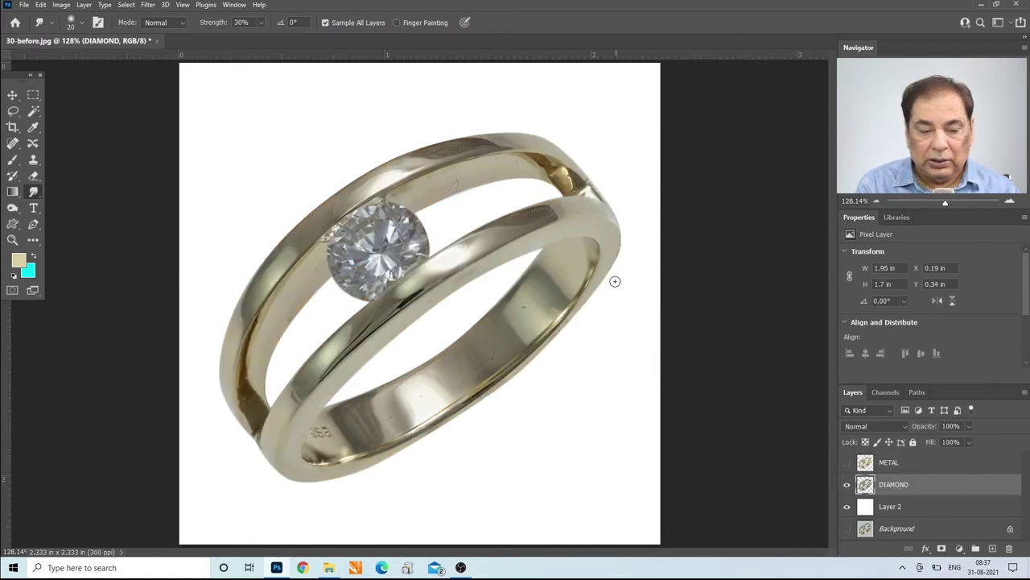
pyautogui.hotkey('ctrl', 'l')
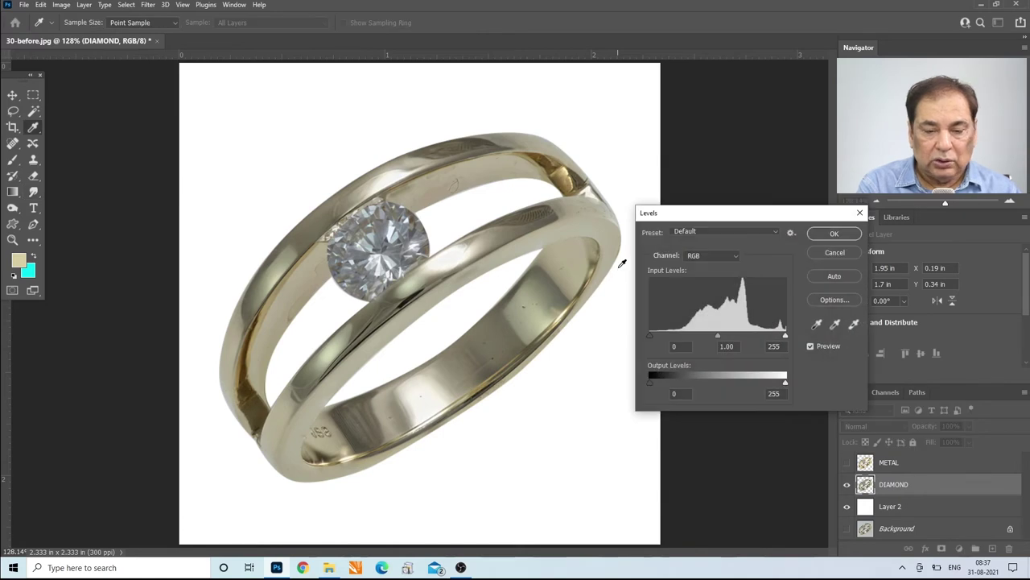
pyautogui.moveTo(786, 335); pyautogui.dragTo(767, 336)
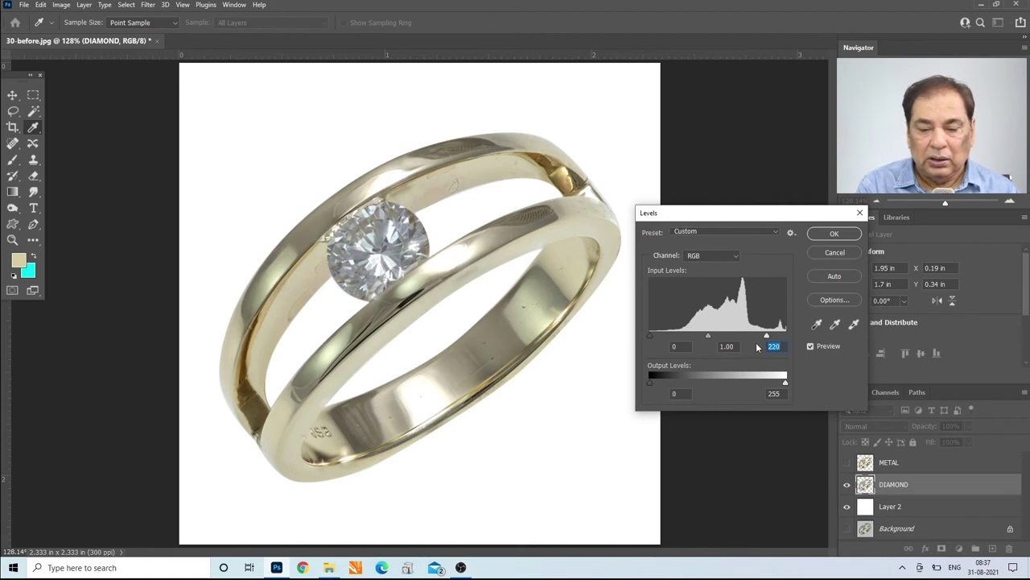
pyautogui.moveTo(761, 338); pyautogui.dragTo(748, 339)
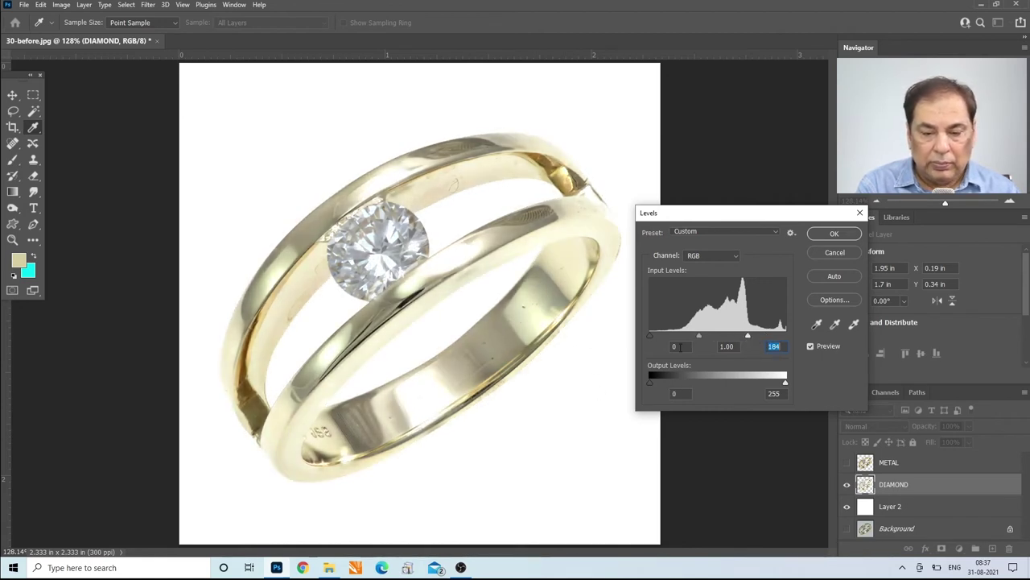
pyautogui.moveTo(651, 339); pyautogui.dragTo(744, 338)
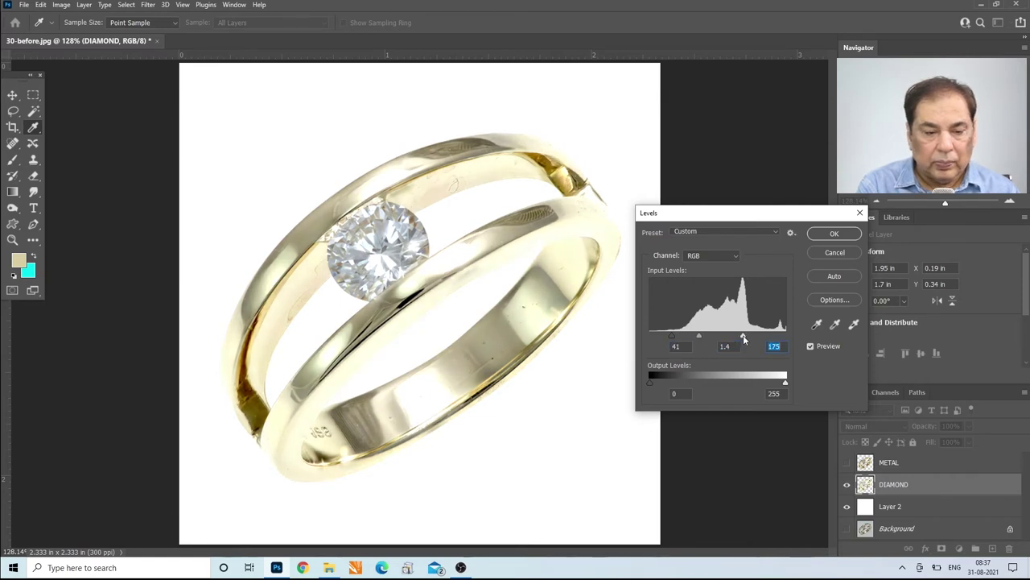
pyautogui.click(675, 345)
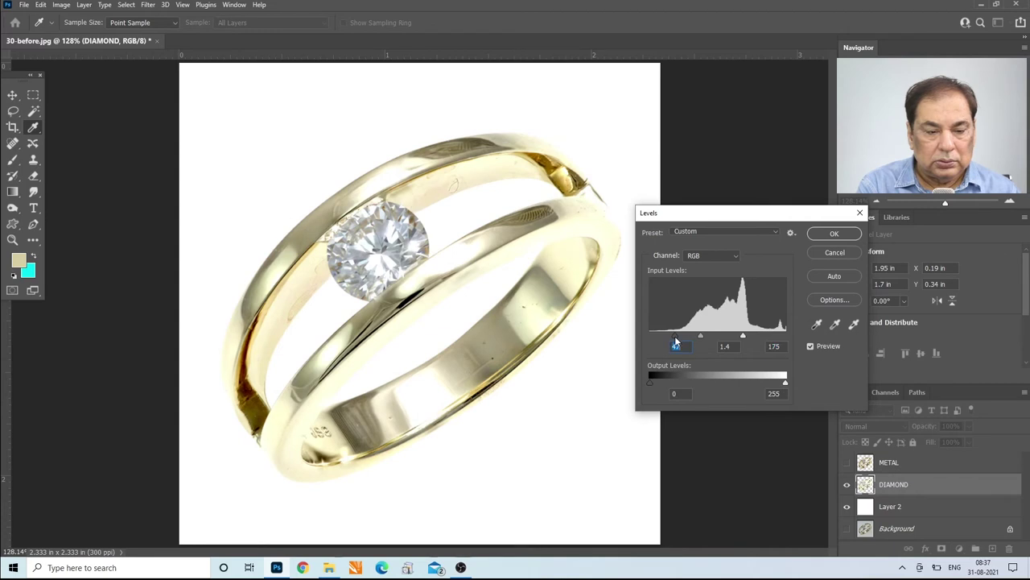
pyautogui.click(834, 233)
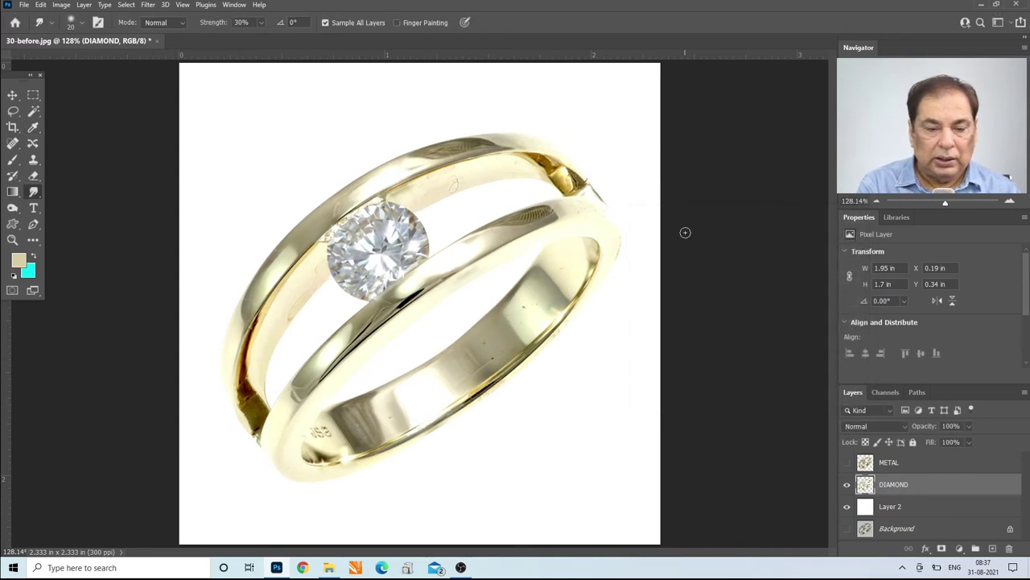
# - Sharpen the DIAMOND layer with Unsharp Mask at 150% amount, 2.5-pixel radius and threshold 0
pyautogui.click(145, 5)
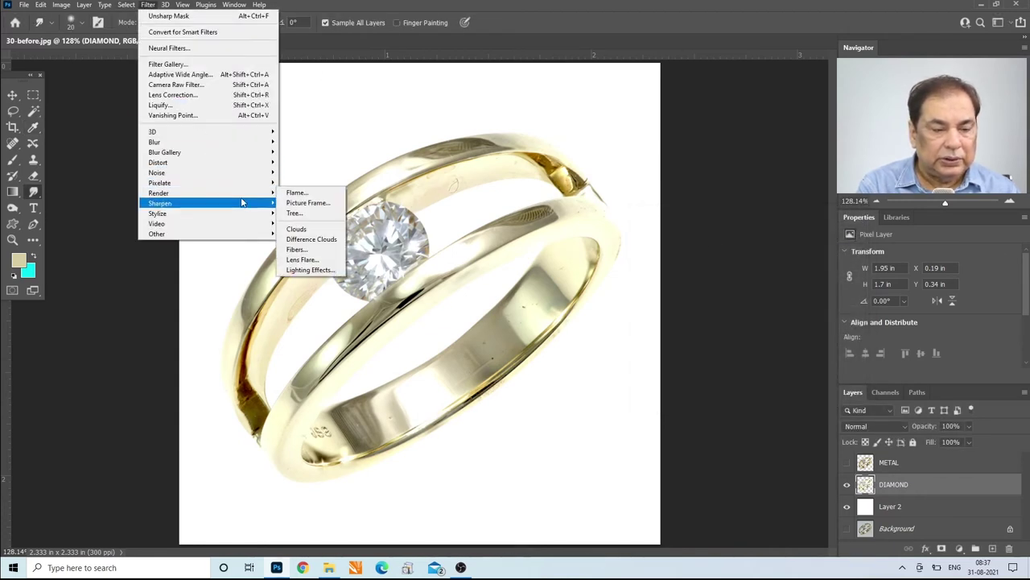
pyautogui.moveTo(250, 202)
pyautogui.click(321, 255)
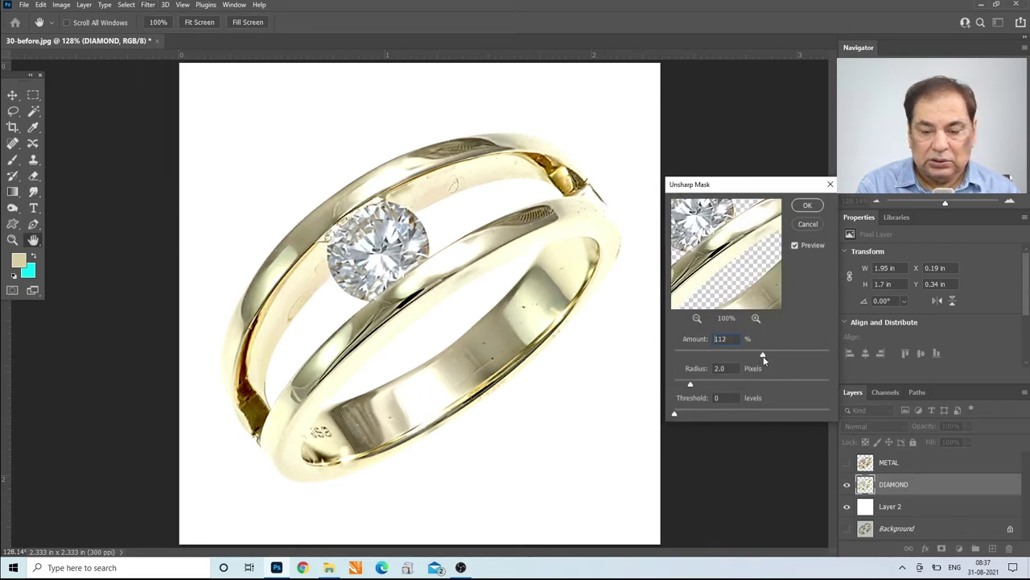
pyautogui.moveTo(763, 355); pyautogui.dragTo(778, 356)
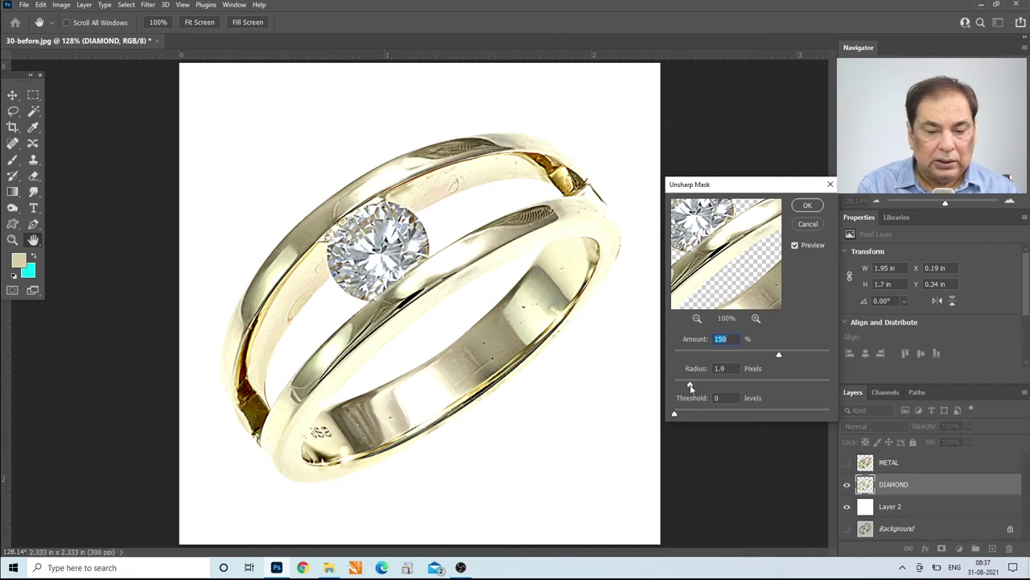
pyautogui.moveTo(690, 386); pyautogui.dragTo(692, 386)
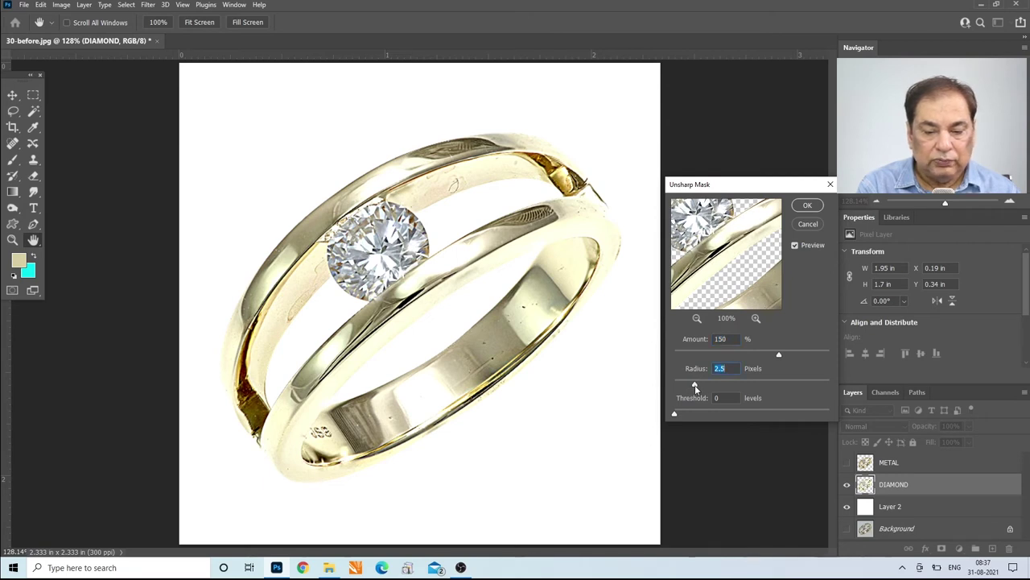
pyautogui.click(808, 205)
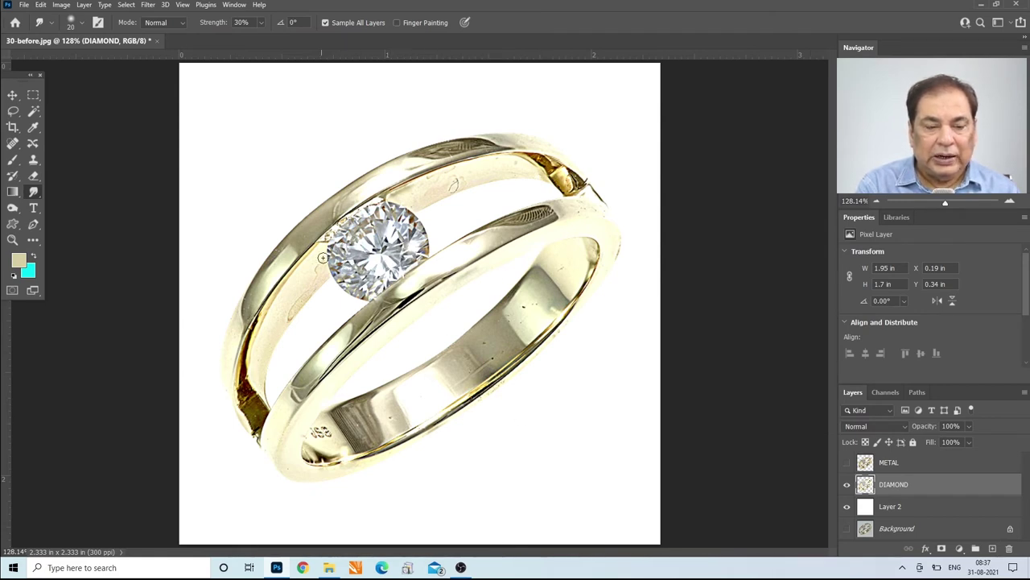
# - Show the METAL layer again and add a white layer mask to it
pyautogui.click(846, 463)
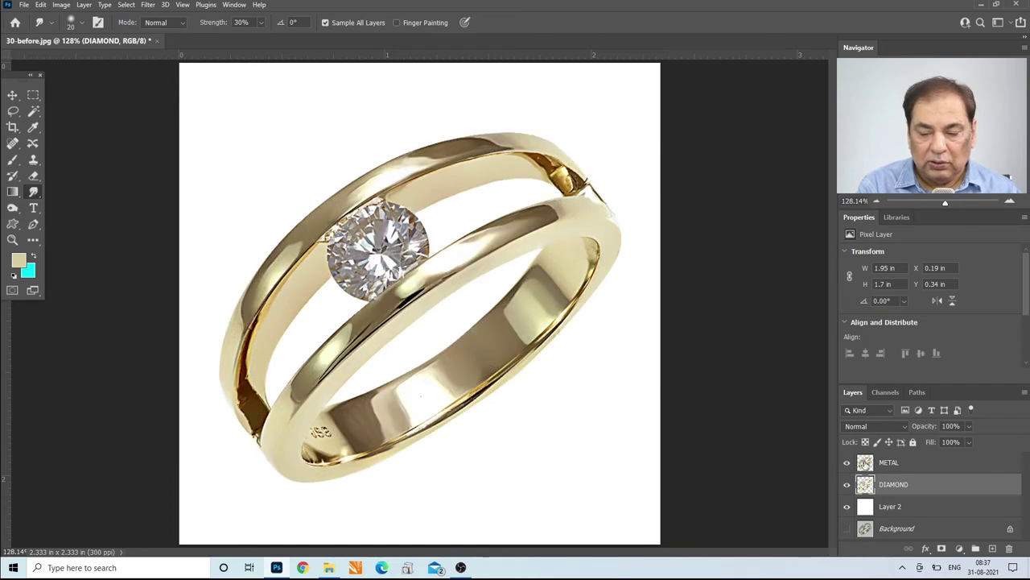
pyautogui.click(870, 464)
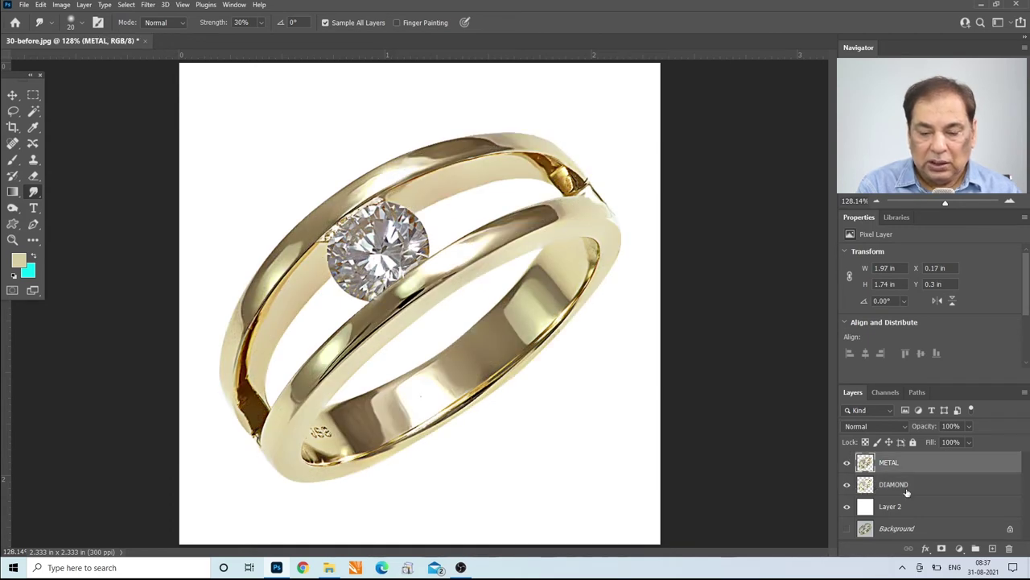
pyautogui.click(941, 548)
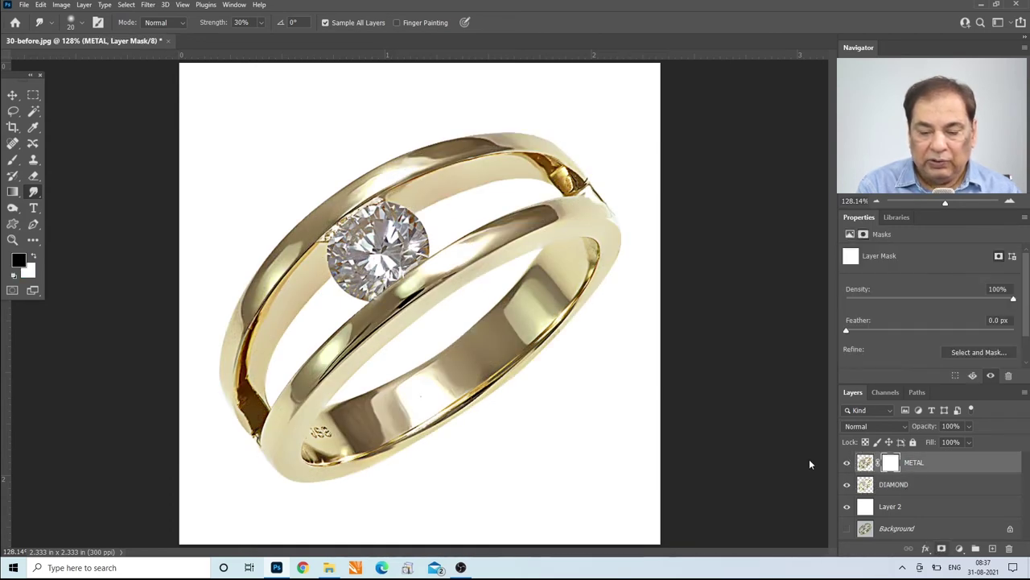
# - Mask the diamond out of the METAL layer with a 30 px black brush at 100% hardness and opacity, and inspect the mask on its own
pyautogui.click(15, 159)
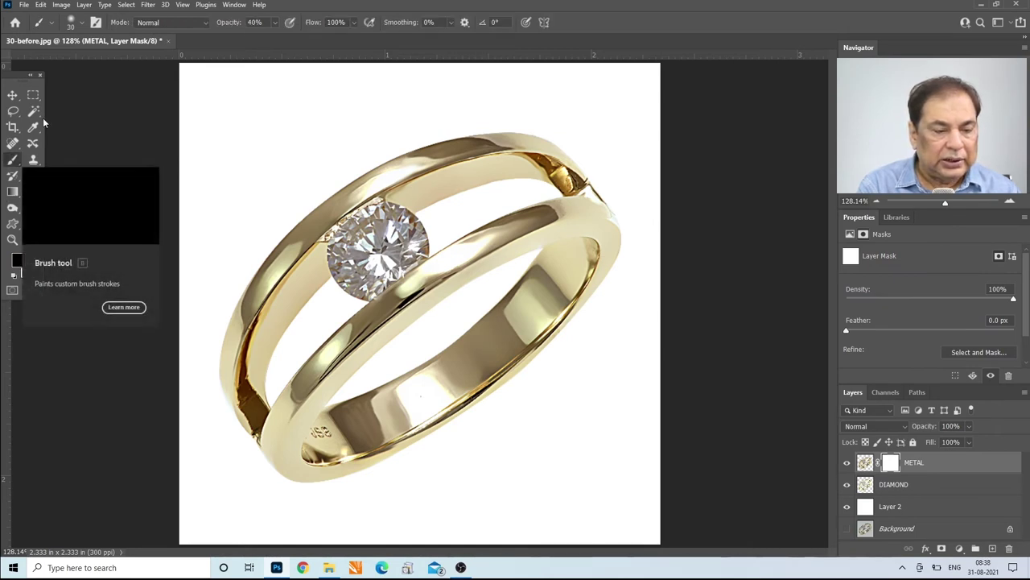
pyautogui.click(80, 23)
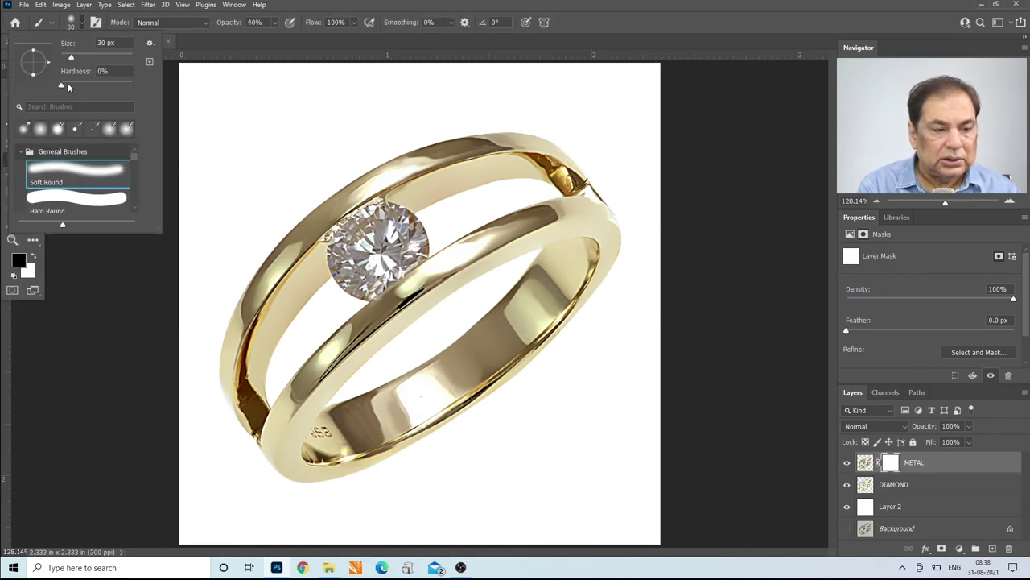
pyautogui.moveTo(68, 83); pyautogui.dragTo(144, 83)
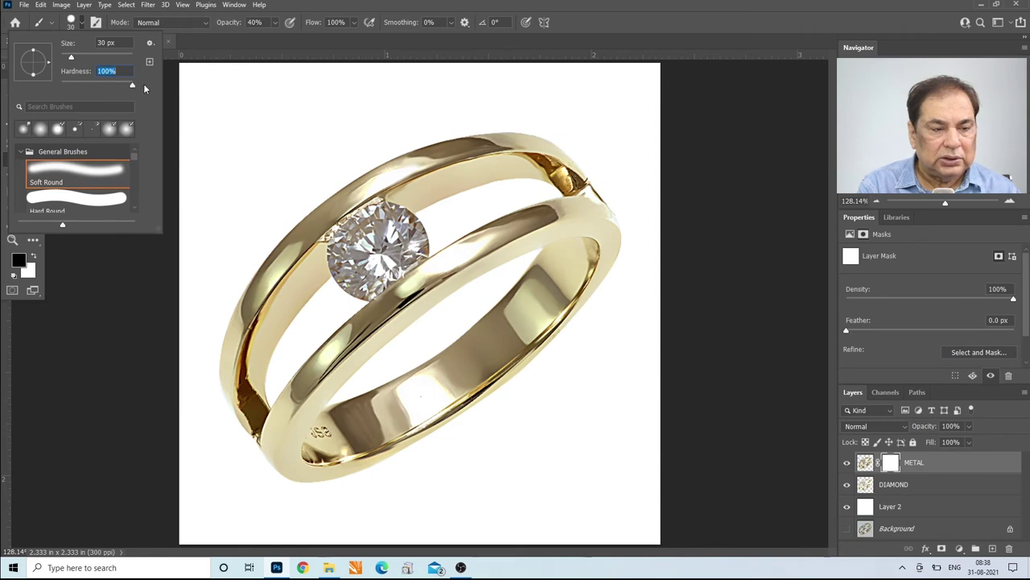
pyautogui.click(274, 23)
pyautogui.moveTo(277, 37); pyautogui.dragTo(322, 43)
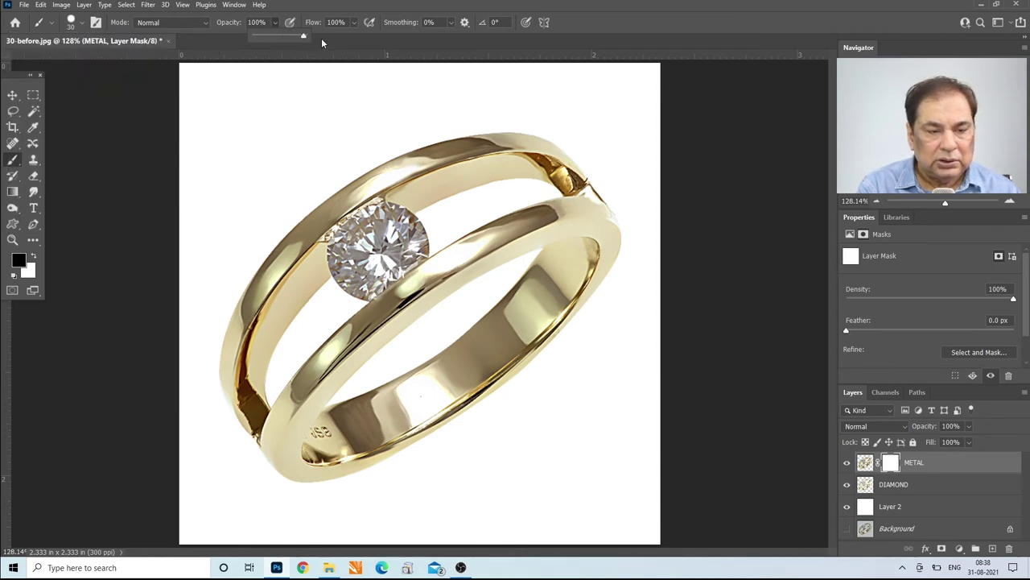
pyautogui.click(399, 3)
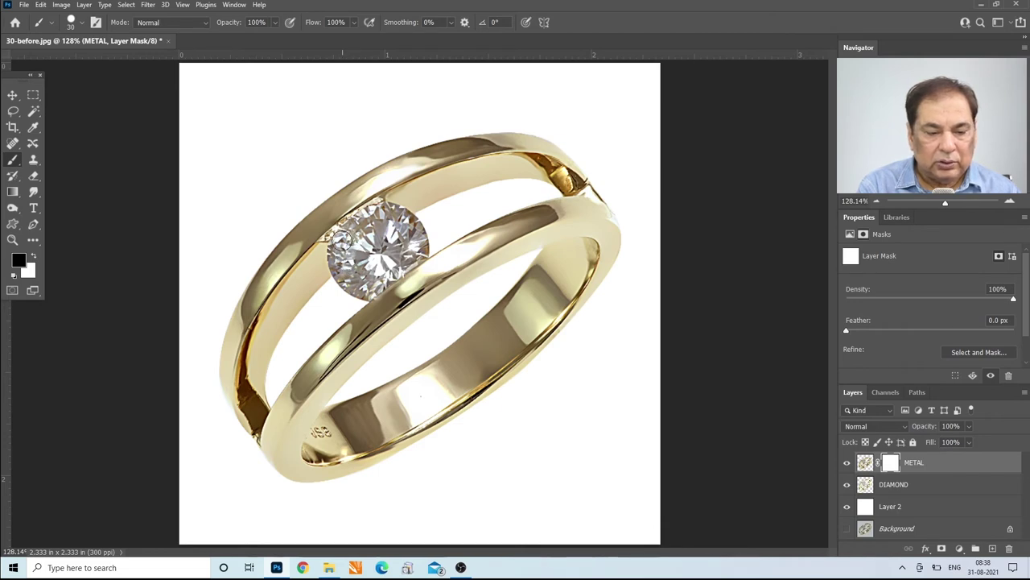
pyautogui.moveTo(348, 267)
pyautogui.mouseDown()
pyautogui.moveTo(337, 248)
pyautogui.moveTo(357, 282)
pyautogui.moveTo(370, 234)
pyautogui.moveTo(349, 245)
pyautogui.moveTo(377, 220)
pyautogui.moveTo(359, 231)
pyautogui.moveTo(394, 218)
pyautogui.moveTo(411, 229)
pyautogui.moveTo(407, 260)
pyautogui.moveTo(417, 249)
pyautogui.moveTo(377, 270)
pyautogui.moveTo(385, 239)
pyautogui.moveTo(380, 262)
pyautogui.moveTo(358, 266)
pyautogui.moveTo(367, 292)
pyautogui.moveTo(359, 284)
pyautogui.moveTo(414, 251)
pyautogui.moveTo(379, 231)
pyautogui.moveTo(362, 265)
pyautogui.moveTo(362, 239)
pyautogui.moveTo(350, 242)
pyautogui.moveTo(382, 217)
pyautogui.moveTo(404, 232)
pyautogui.mouseUp()
pyautogui.hotkey('ctrl', 'z')
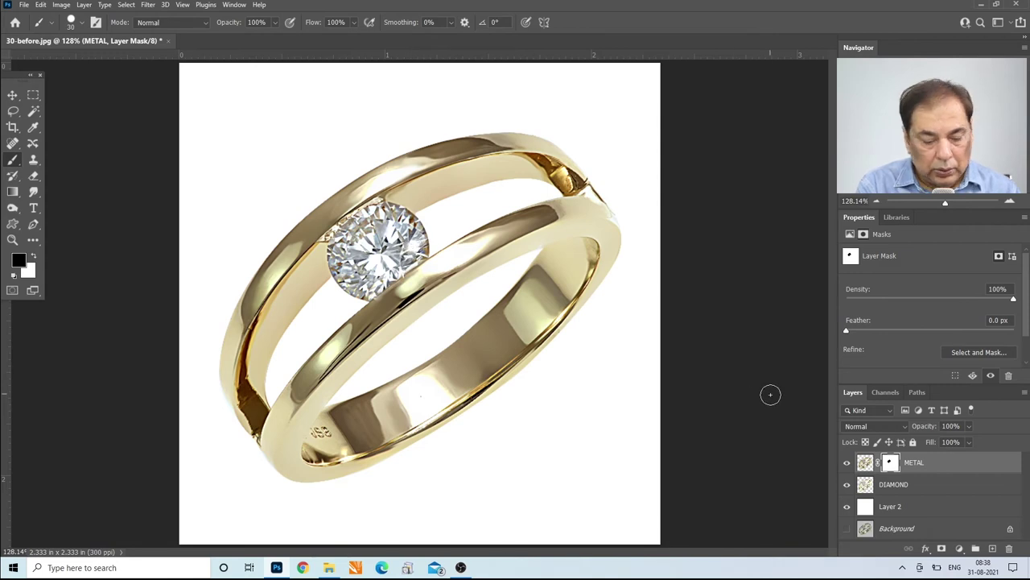
pyautogui.keyDown('alt'); pyautogui.click(886, 465); pyautogui.keyUp('alt')
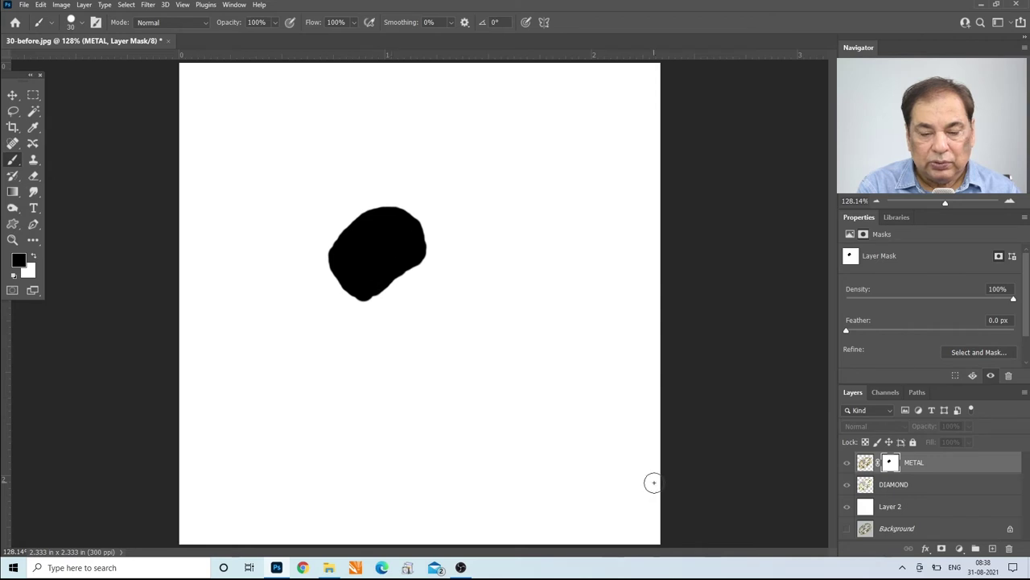
pyautogui.keyDown('alt'); pyautogui.click(889, 464); pyautogui.keyUp('alt')
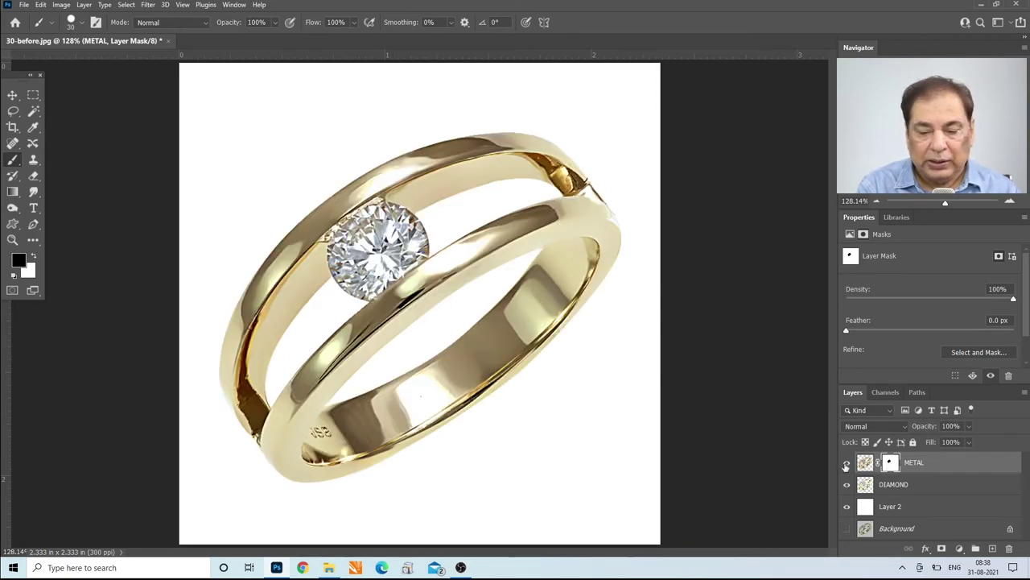
# - Brighten the DIAMOND layer with Levels inputs of 15, 1.09 and 222
pyautogui.click(868, 483)
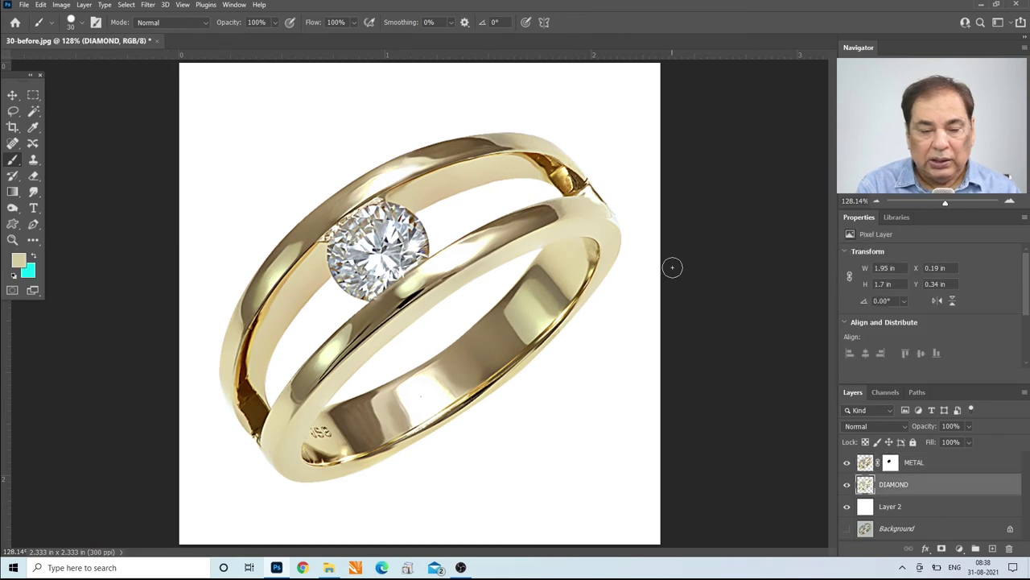
pyautogui.hotkey('ctrl', 'l')
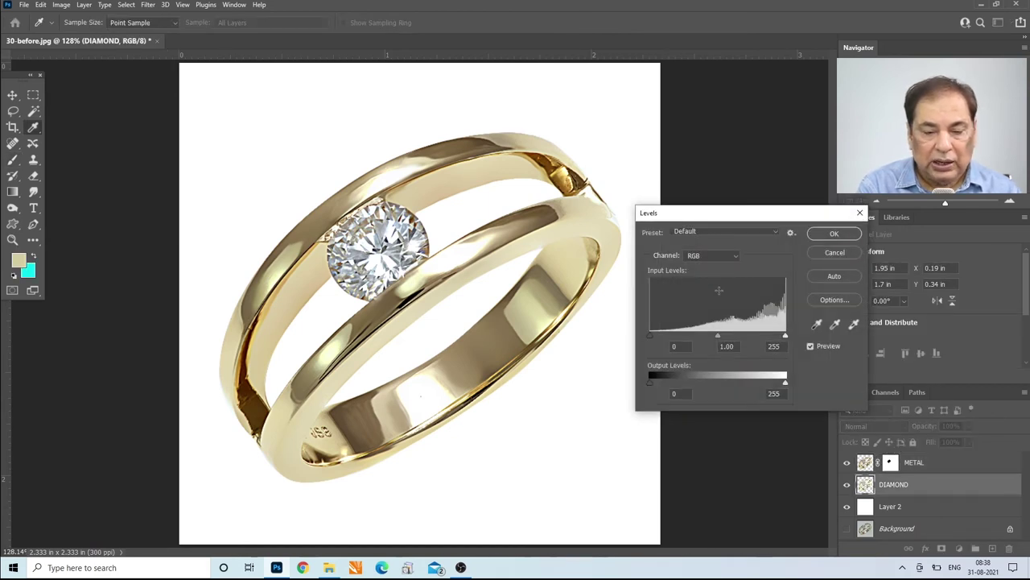
pyautogui.moveTo(719, 338); pyautogui.dragTo(706, 336)
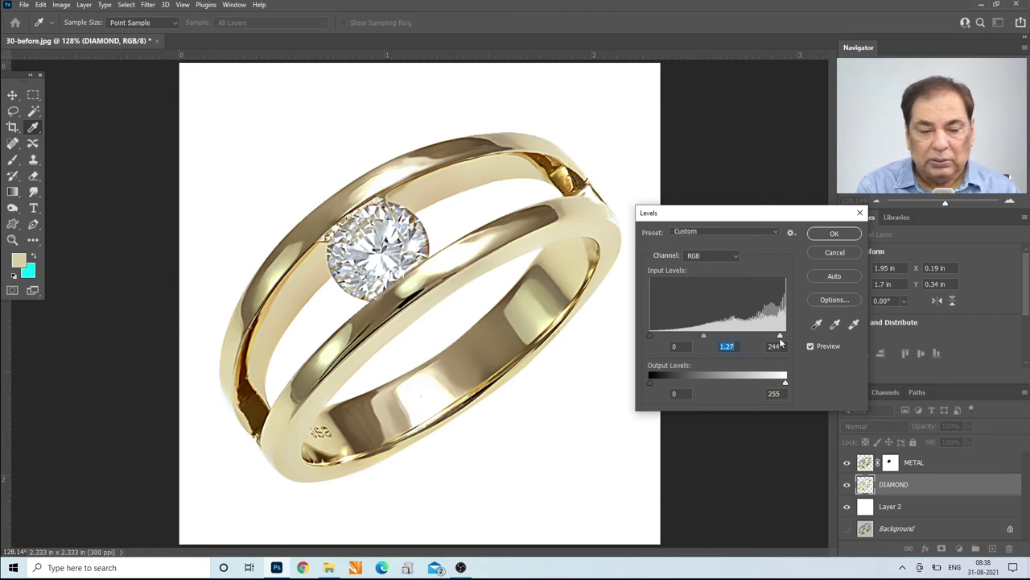
pyautogui.moveTo(779, 341); pyautogui.dragTo(772, 343)
pyautogui.moveTo(708, 336); pyautogui.dragTo(758, 338)
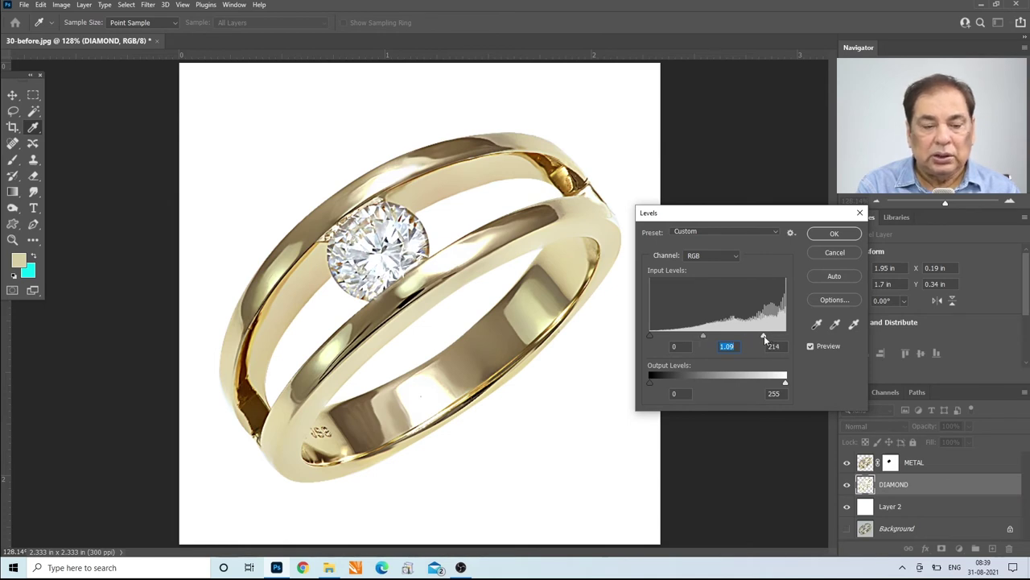
pyautogui.click(764, 337)
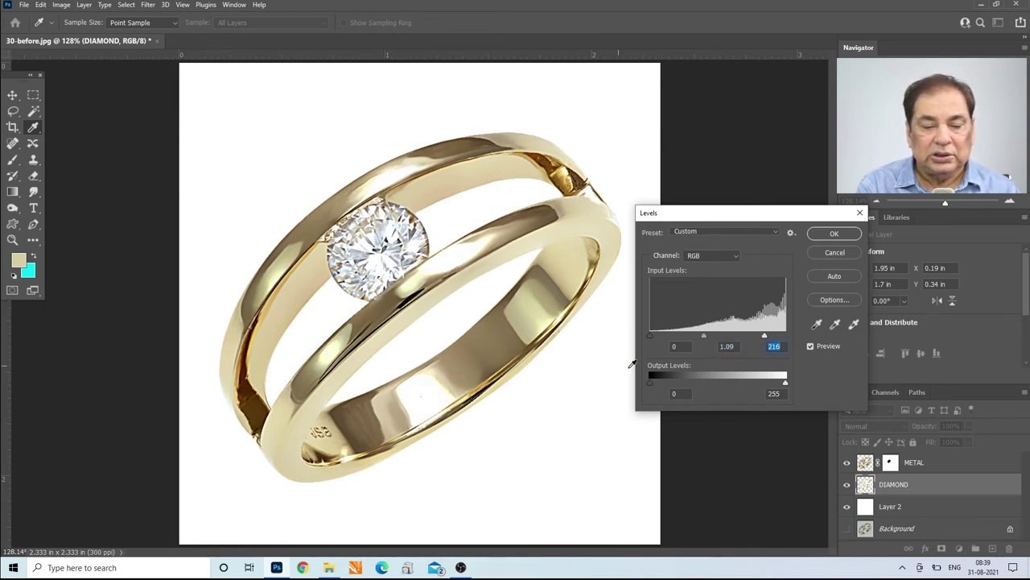
pyautogui.moveTo(766, 336); pyautogui.dragTo(768, 337)
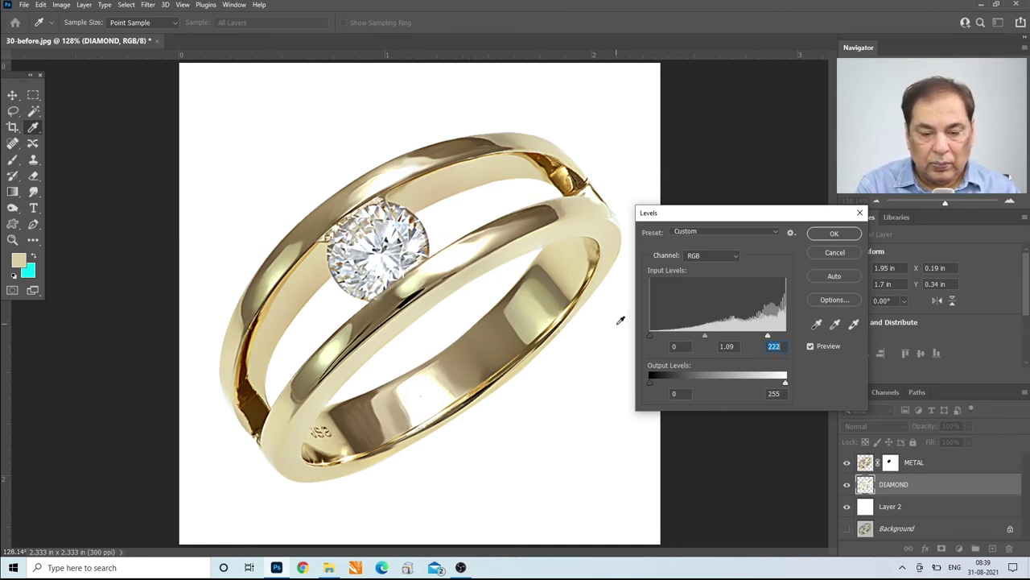
pyautogui.moveTo(651, 336); pyautogui.dragTo(655, 340)
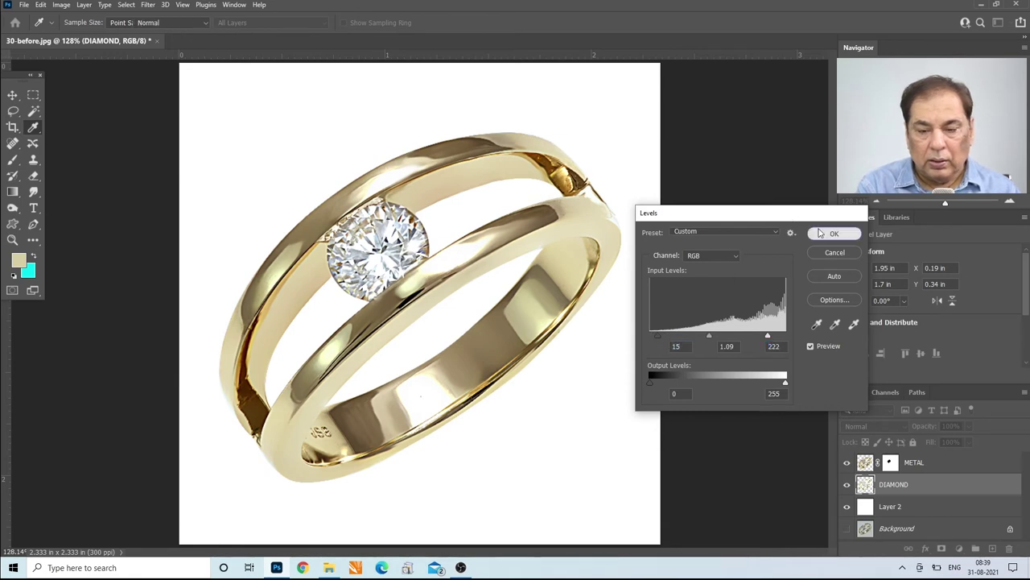
pyautogui.click(833, 233)
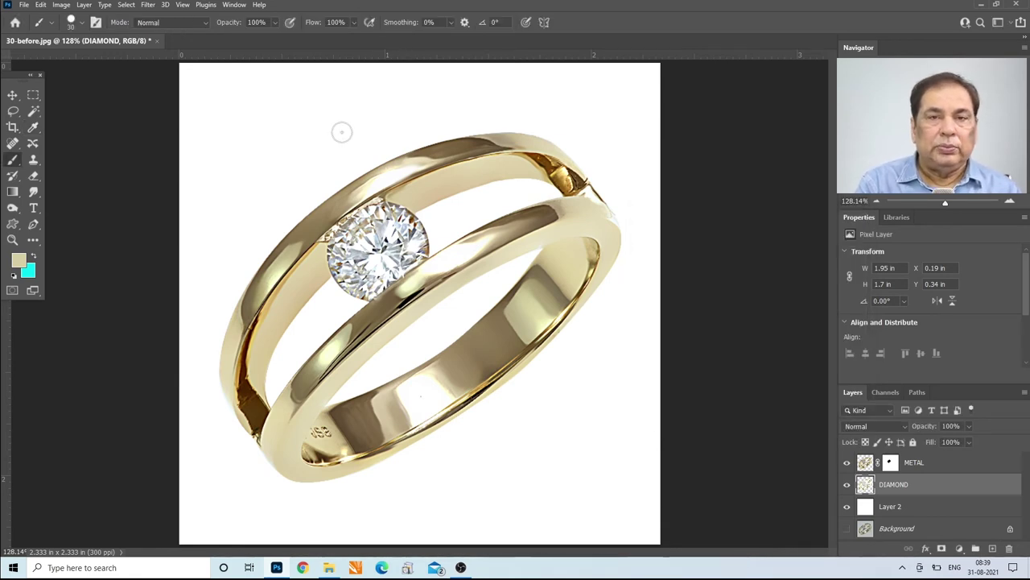
# - Try to neutralize the diamond's color with a Black & White adjustment on the DIAMOND layer, raising the reds and yellows
pyautogui.click(63, 5)
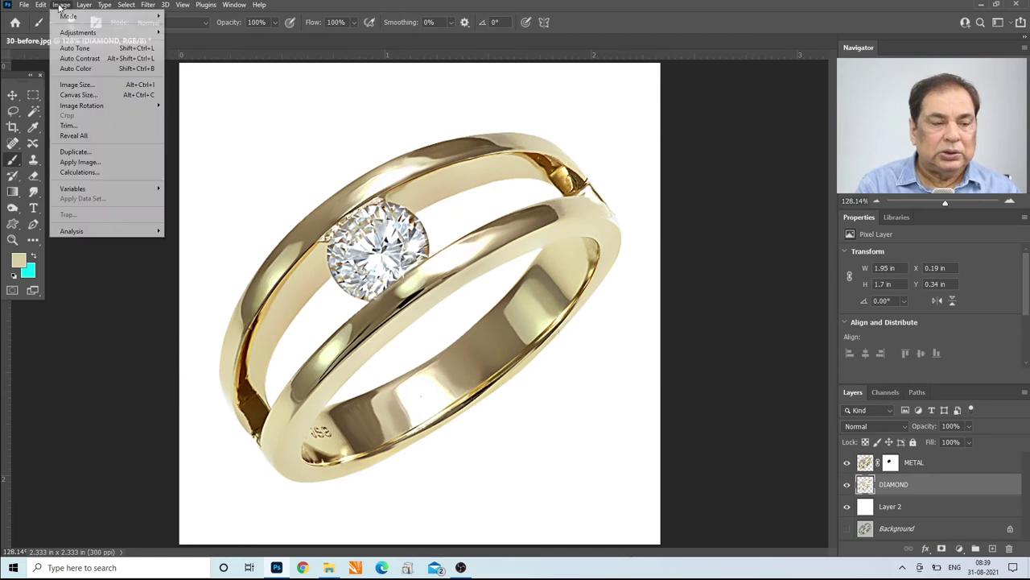
pyautogui.moveTo(71, 32)
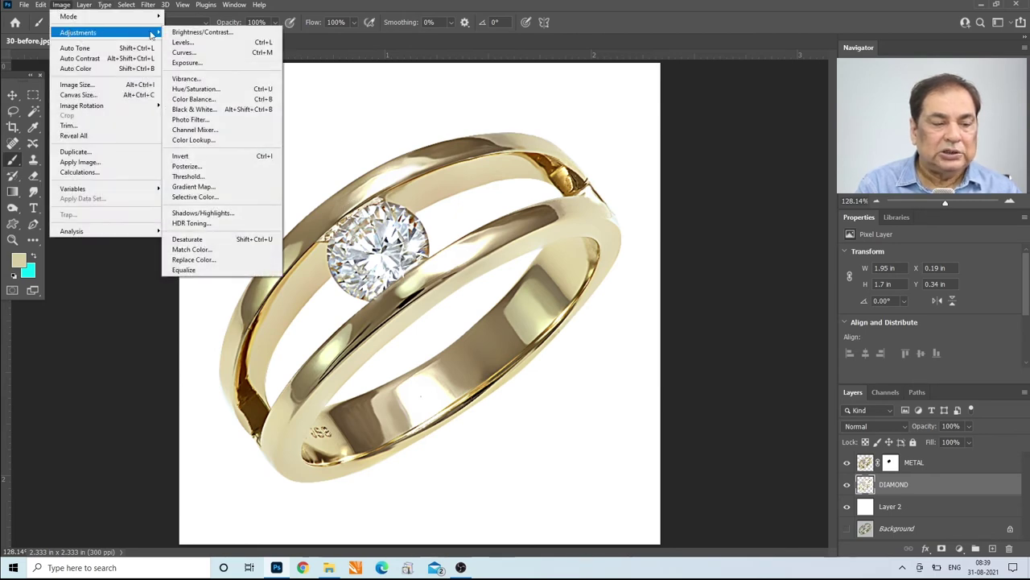
pyautogui.click(196, 109)
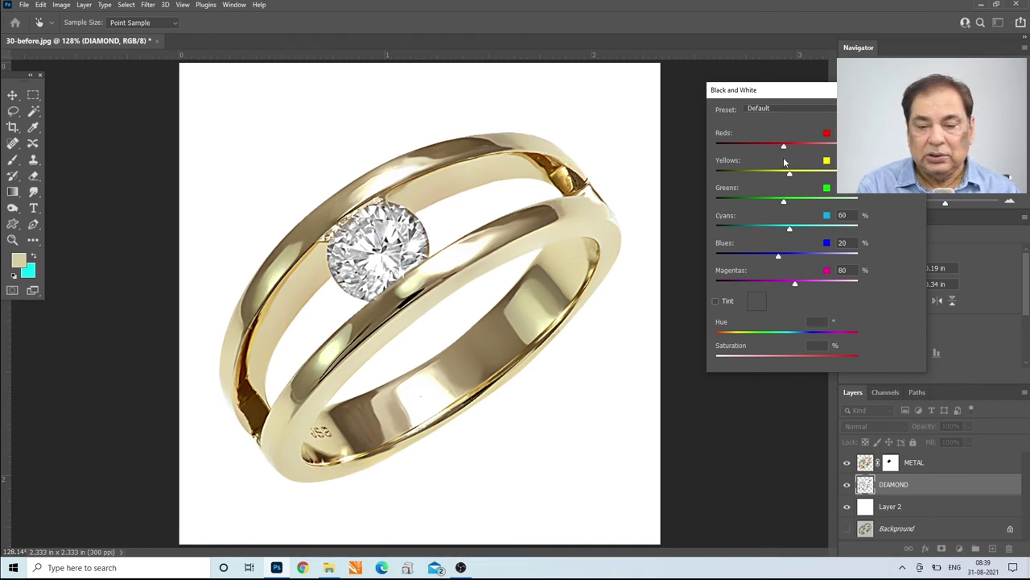
pyautogui.moveTo(784, 148); pyautogui.dragTo(800, 178)
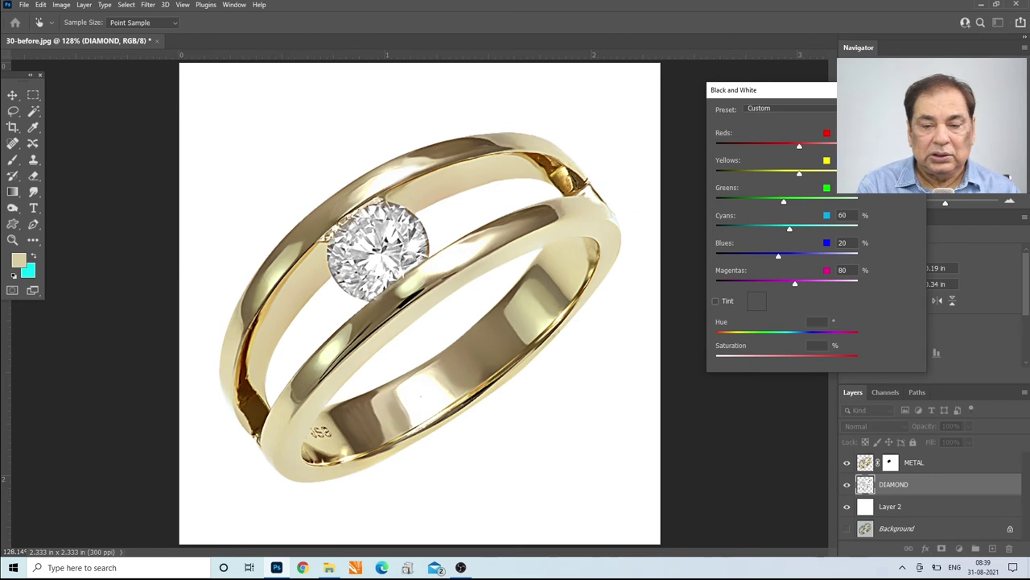
pyautogui.press('Return')
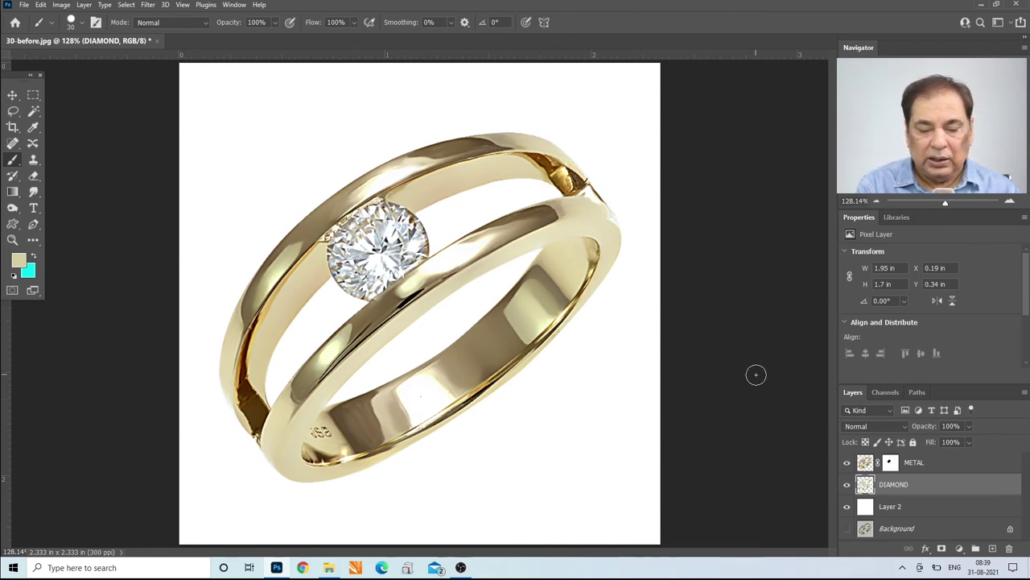
# - Add a new empty layer directly above the white Layer 2, beneath the DIAMOND layer
pyautogui.hotkey('ctrl', '1')
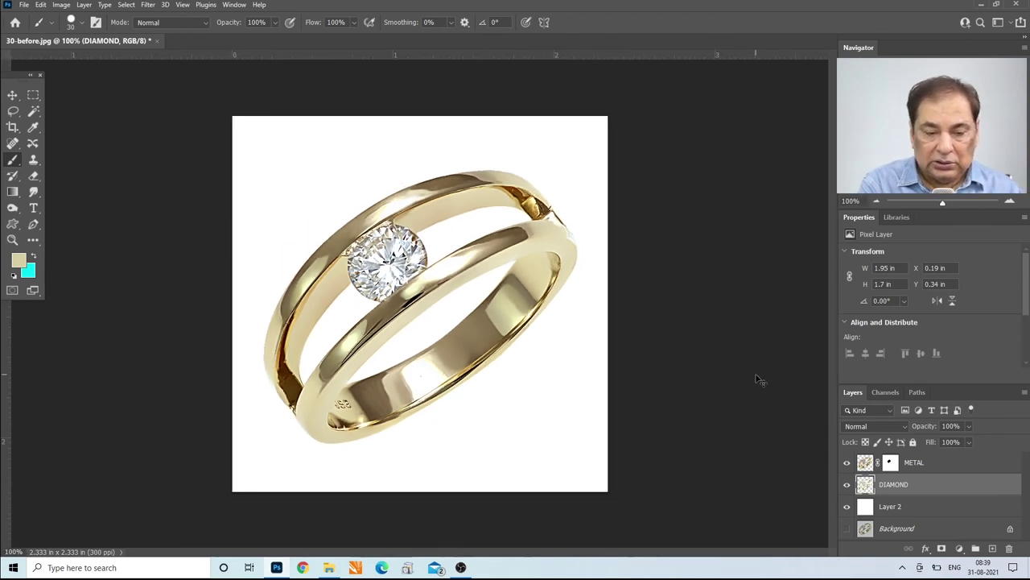
pyautogui.hotkey('ctrl', '-')
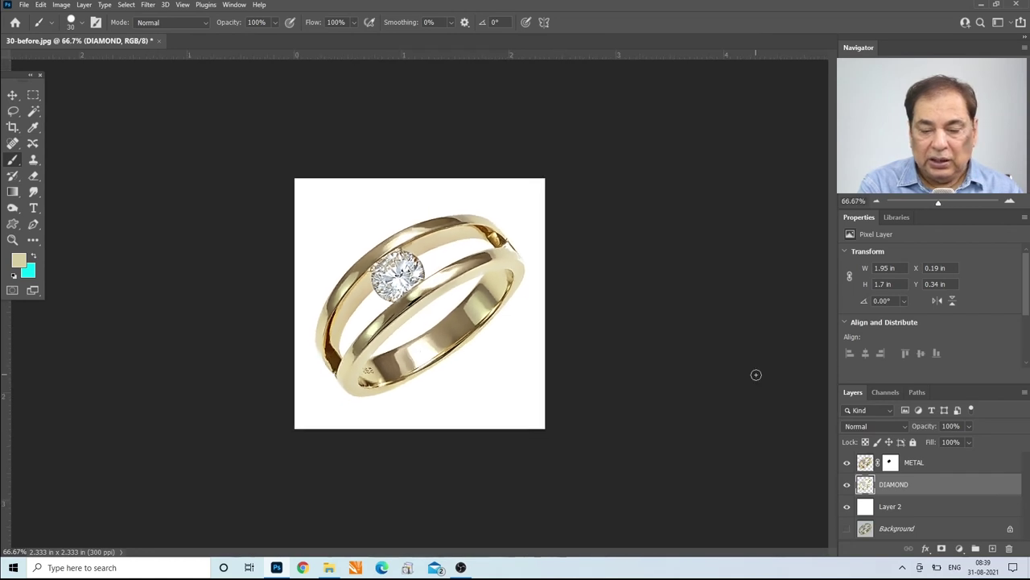
pyautogui.click(908, 509)
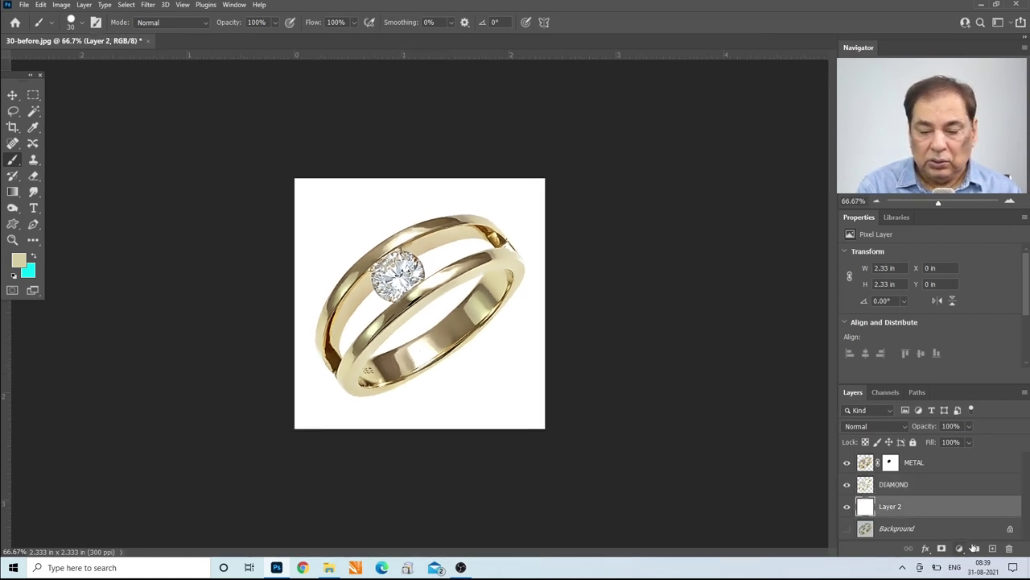
pyautogui.click(992, 549)
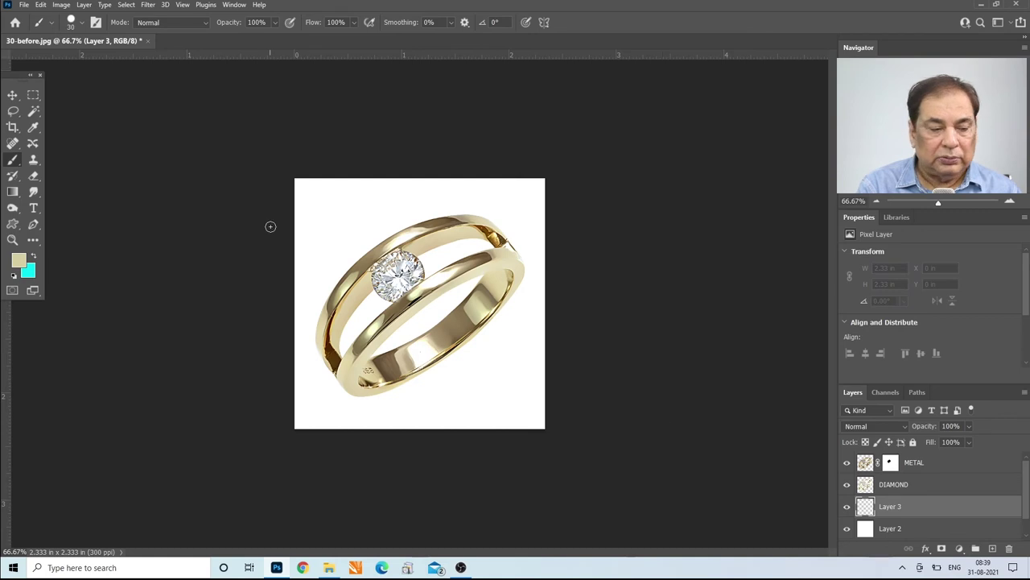
# - Set the foreground color to black and ready the Brush tool for painting on the new layer
pyautogui.click(21, 259)
pyautogui.click(661, 239)
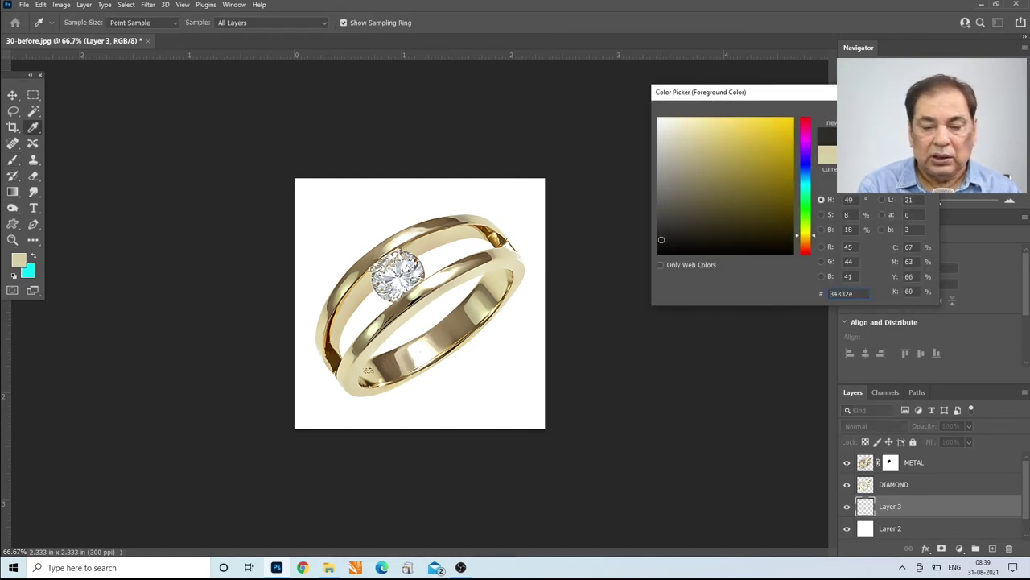
pyautogui.moveTo(660, 239); pyautogui.dragTo(637, 272)
pyautogui.press('Return')
pyautogui.press('b')
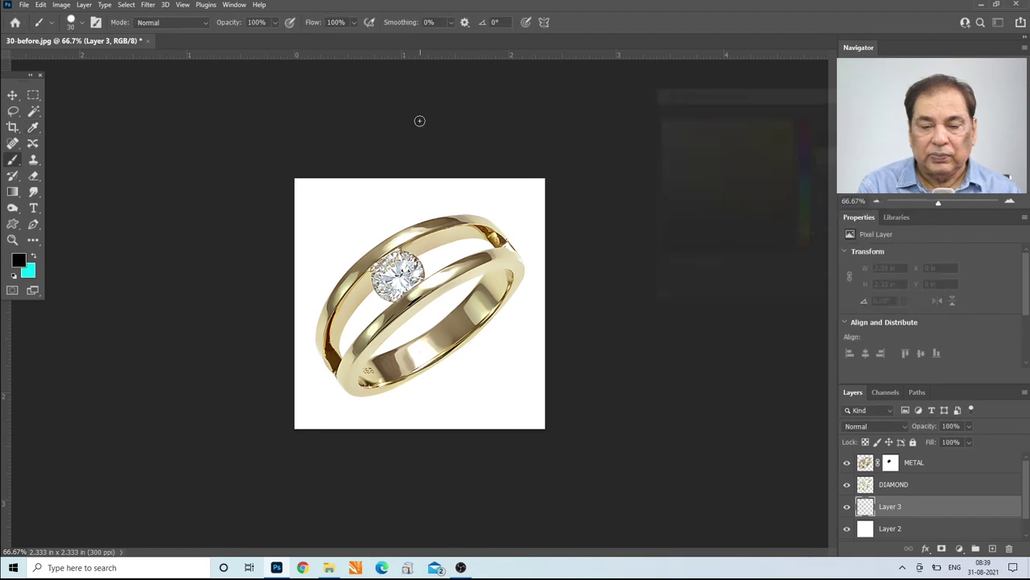
# - Paint a broad black shadow beneath the ring's lower edge on Layer 3 with a soft 400 px brush
pyautogui.click(53, 29)
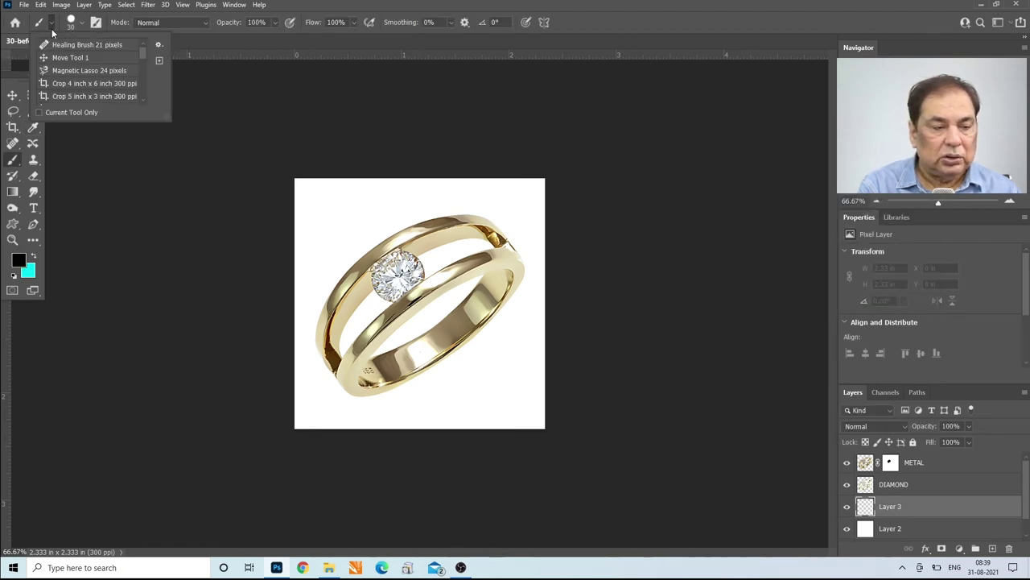
pyautogui.click(53, 30)
pyautogui.click(78, 28)
pyautogui.moveTo(74, 84); pyautogui.dragTo(43, 83)
pyautogui.click(318, 3)
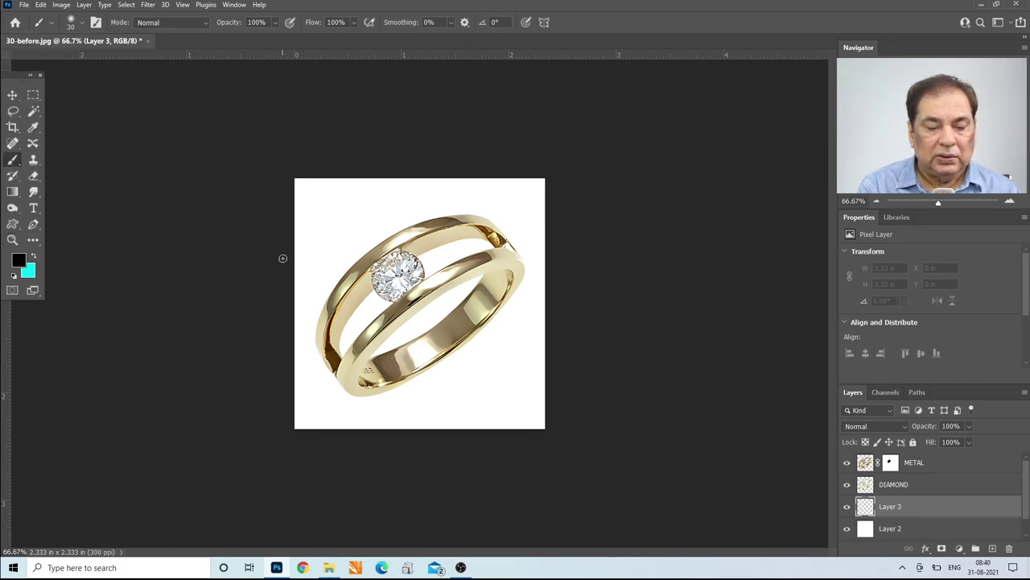
pyautogui.press(']')
pyautogui.press(']')
pyautogui.press(']')
pyautogui.press(']')
pyautogui.press(']')
pyautogui.press(']')
pyautogui.press(']')
pyautogui.press(']')
pyautogui.press(']')
pyautogui.press(']')
pyautogui.press(']')
pyautogui.press(']')
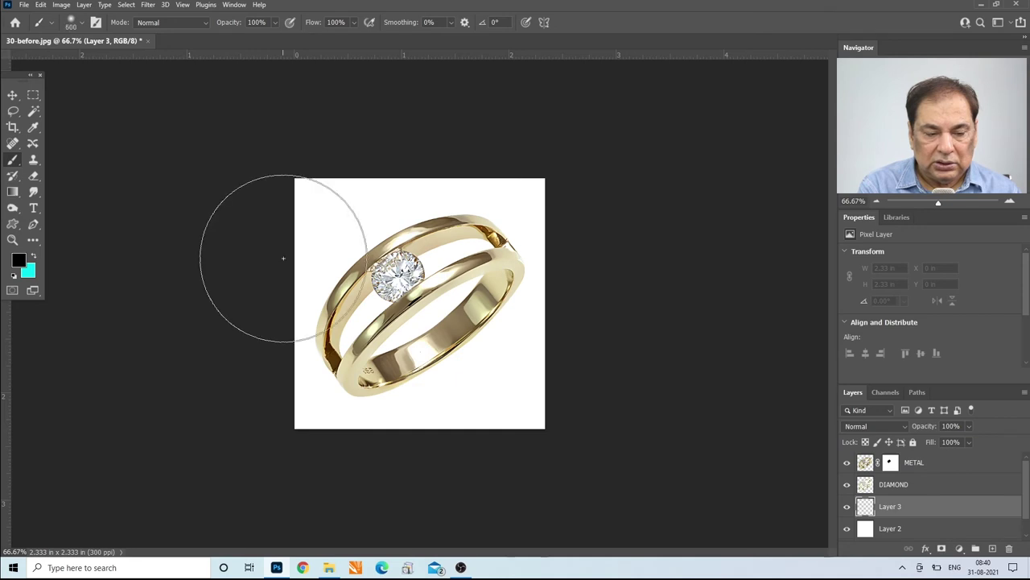
pyautogui.press('[')
pyautogui.press('[')
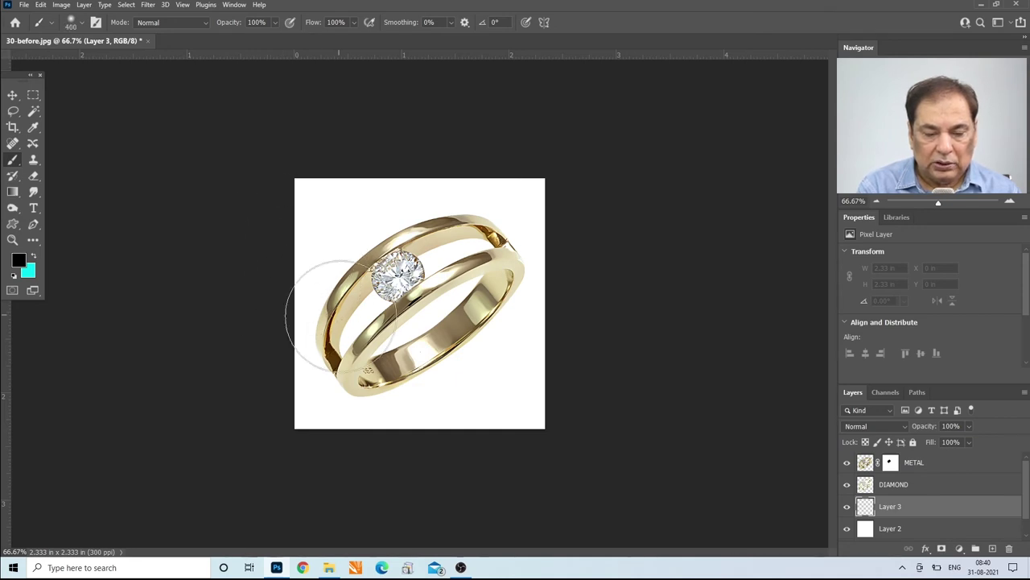
pyautogui.moveTo(413, 368)
pyautogui.mouseDown()
pyautogui.moveTo(465, 336)
pyautogui.moveTo(503, 333)
pyautogui.moveTo(429, 371)
pyautogui.moveTo(378, 354)
pyautogui.mouseUp()
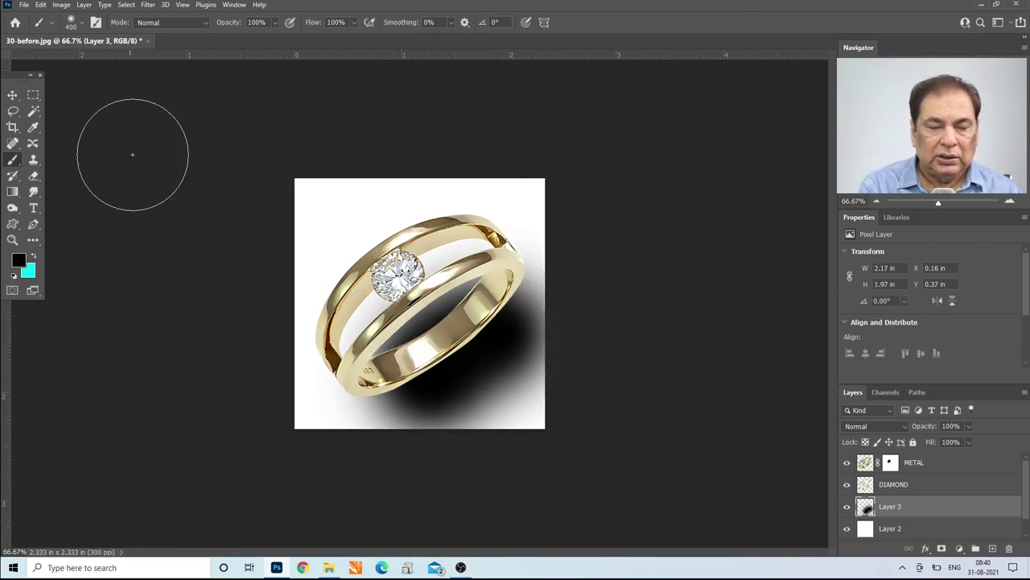
# - Erase the black paint showing inside the ring's openings and along its outer edges with a soft 200 px Eraser
pyautogui.click(38, 177)
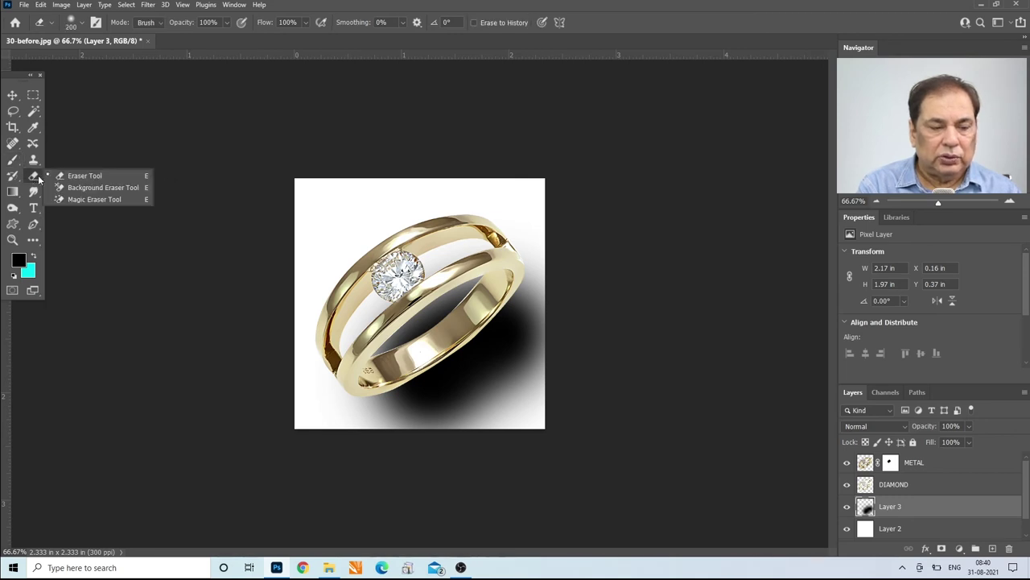
pyautogui.click(366, 350)
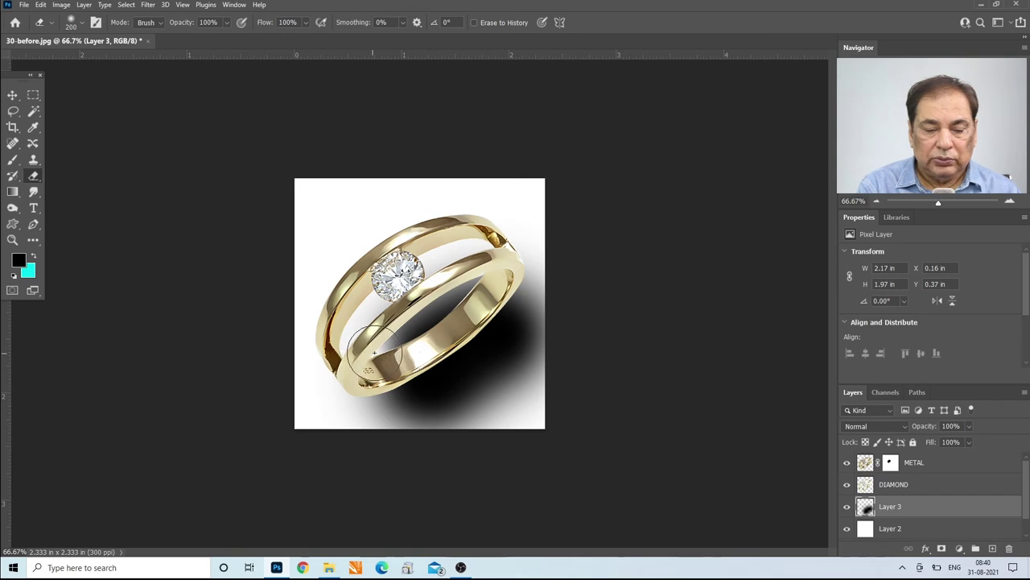
pyautogui.click(82, 23)
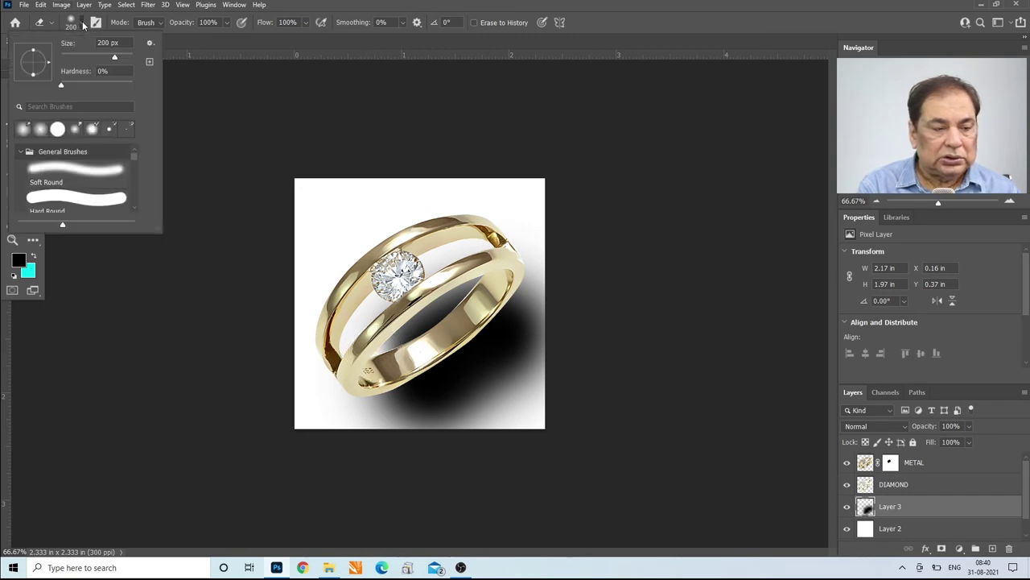
pyautogui.click(262, 5)
pyautogui.click(392, 4)
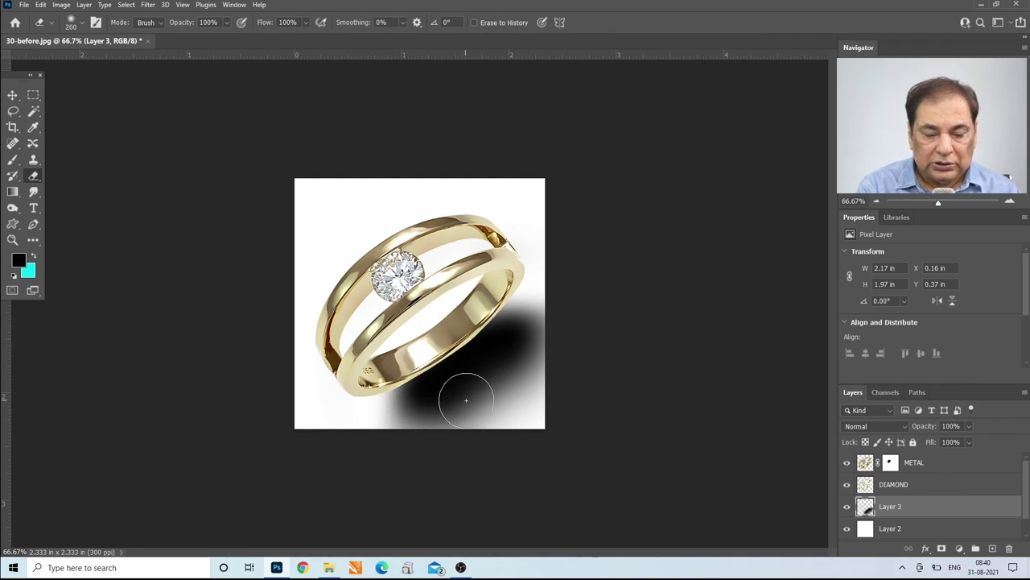
# - Erase most of the black outside the ring with a 300 px Eraser, leaving faint soft shadows beside the lower band
pyautogui.press(']')
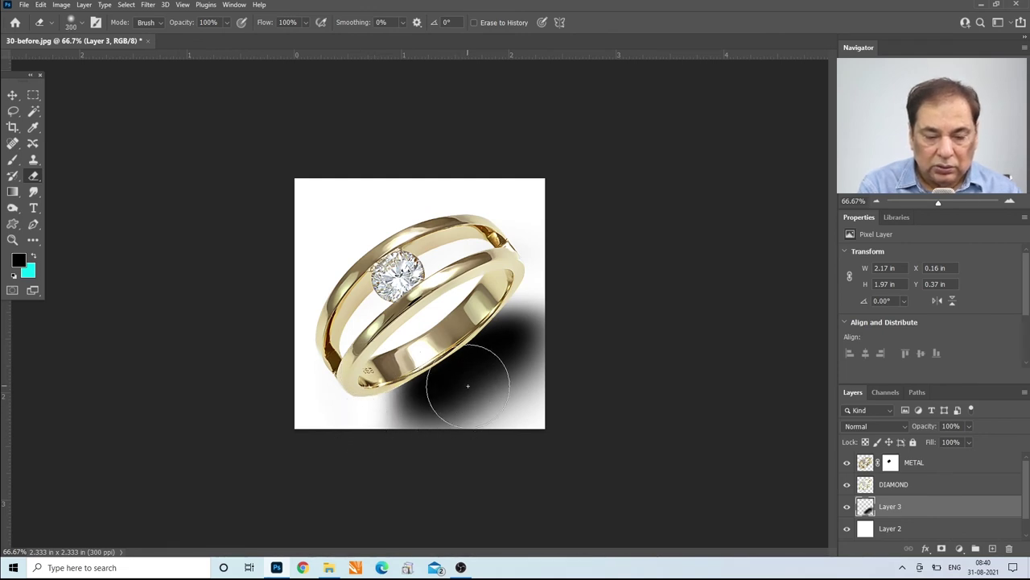
pyautogui.press('[')
pyautogui.press(']')
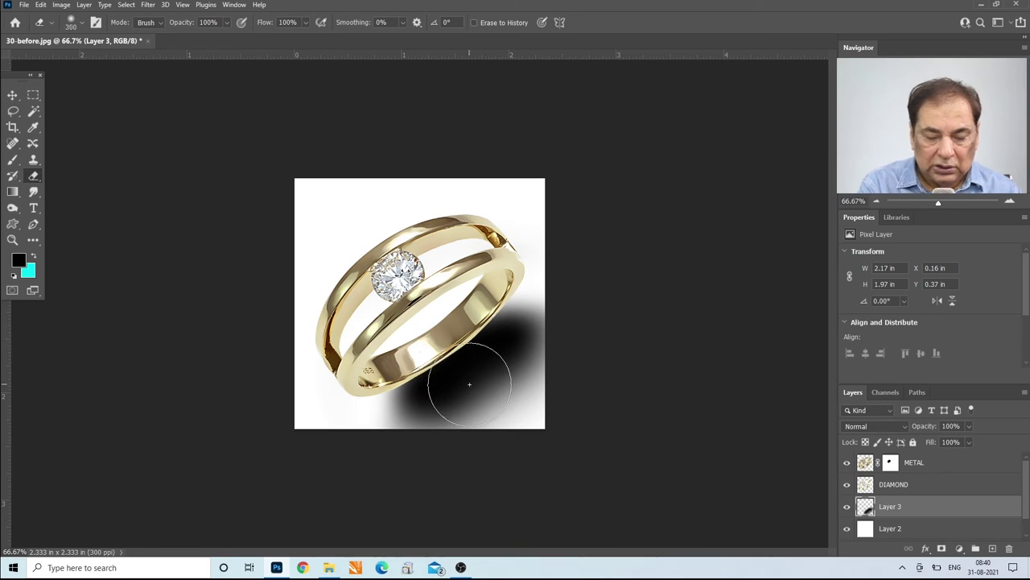
pyautogui.click(470, 393)
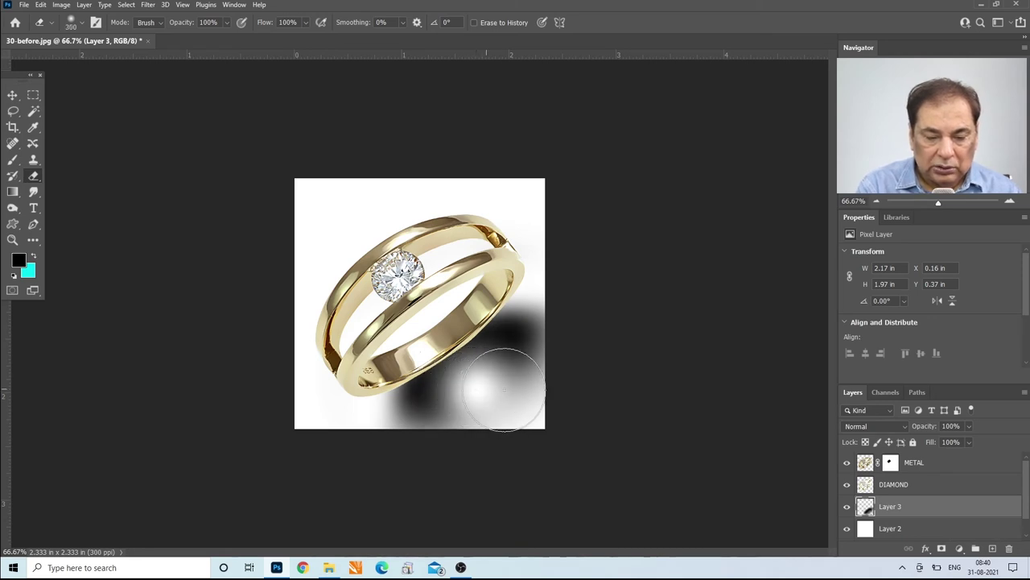
pyautogui.click(496, 392)
pyautogui.click(471, 394)
pyautogui.click(466, 396)
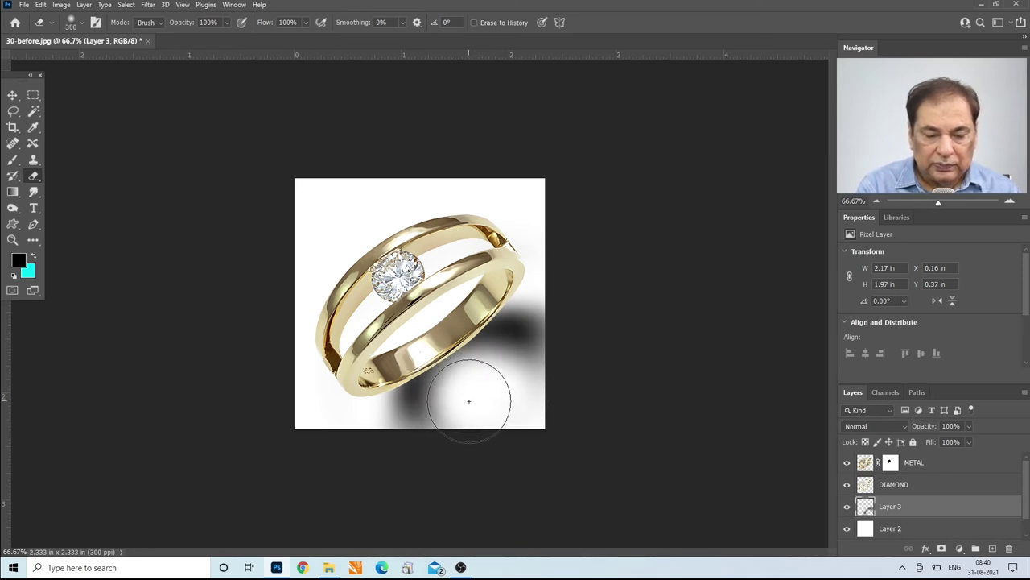
pyautogui.click(466, 394)
pyautogui.click(492, 394)
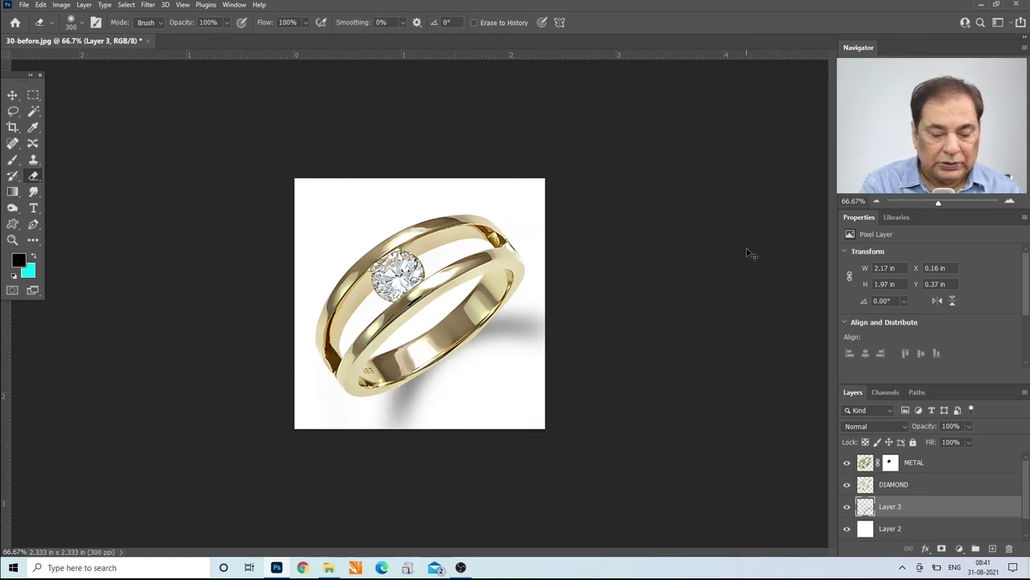
# - Scale the Layer 3 shadow to 85.87% width and 98.98% height, shrinking it inward from the canvas edge
pyautogui.hotkey('ctrl', 't')
pyautogui.moveTo(311, 425); pyautogui.dragTo(336, 433)
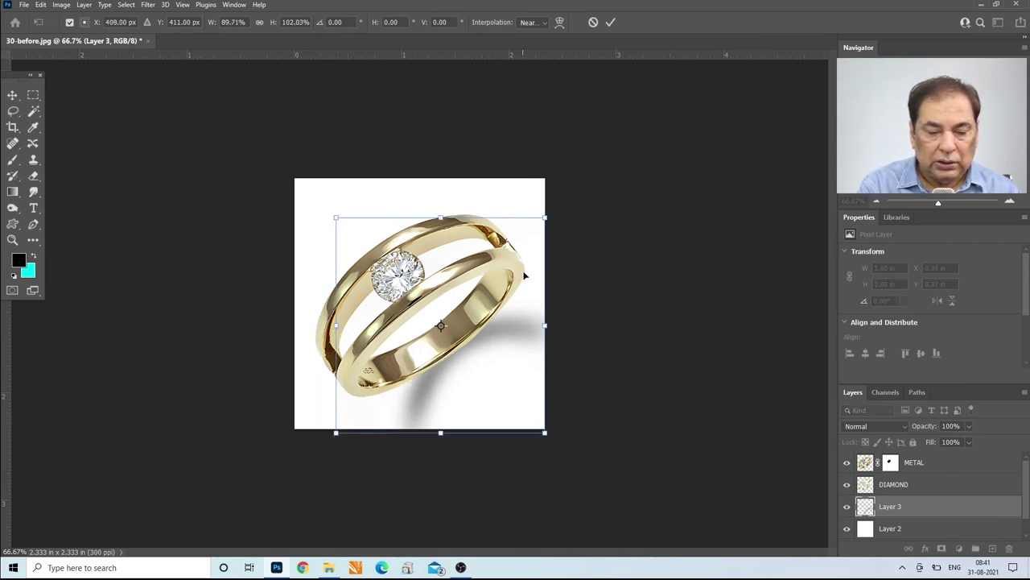
pyautogui.moveTo(545, 218); pyautogui.dragTo(536, 224)
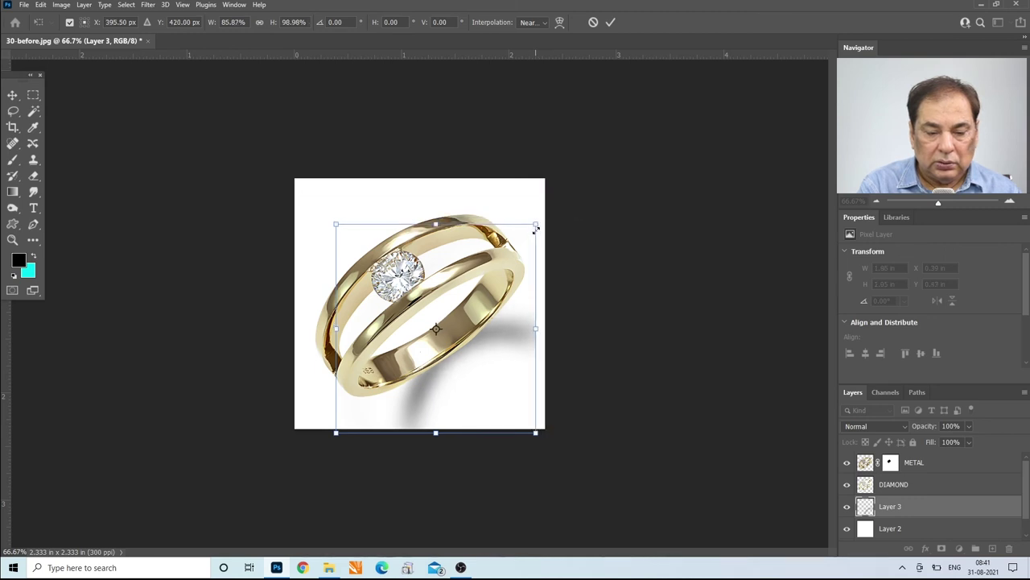
pyautogui.press('Return')
pyautogui.press('e')
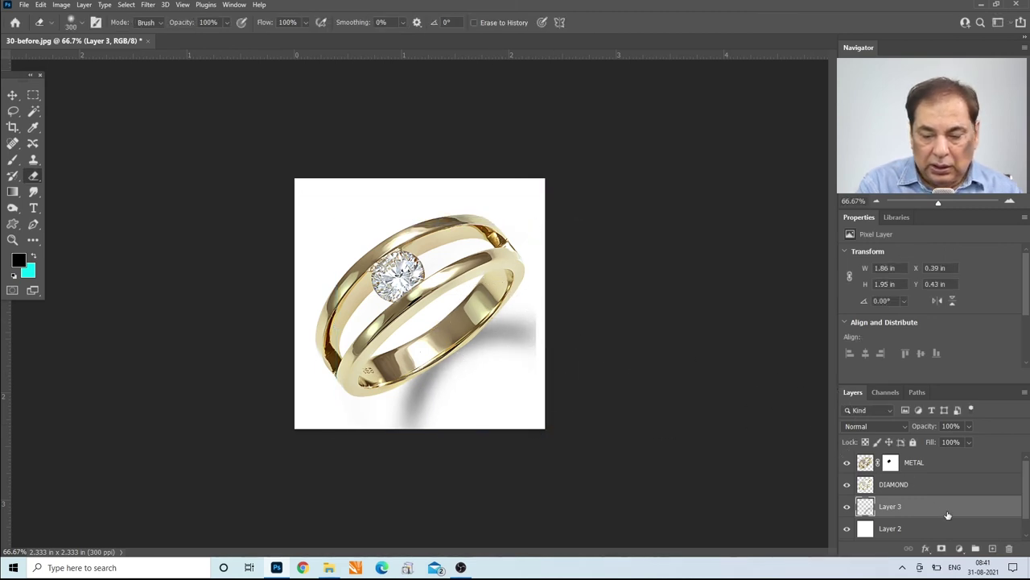
# - Add a new layer above Layer 3 and paint a small black shadow under the lower band with a soft 150 px brush
pyautogui.click(991, 548)
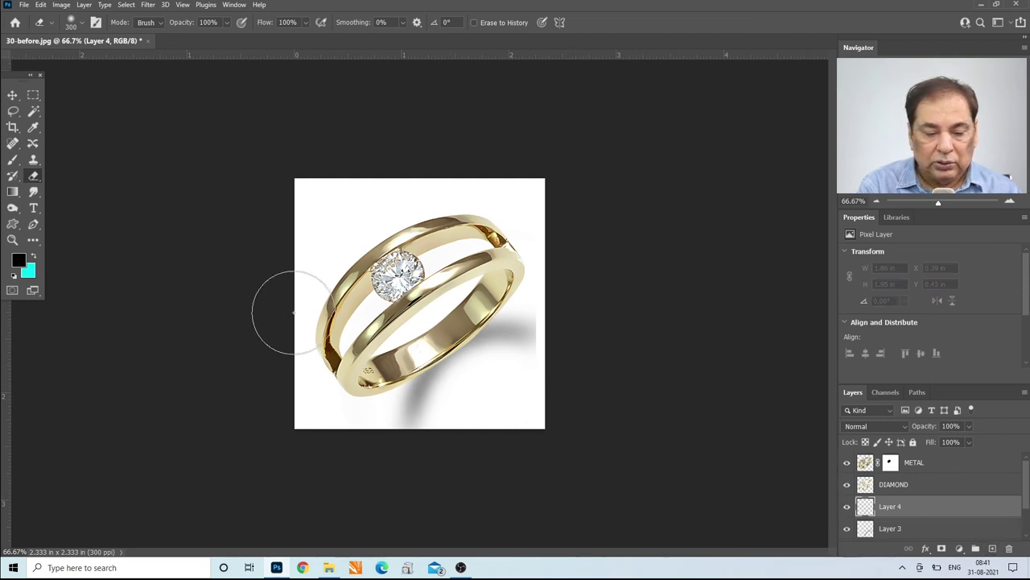
pyautogui.click(13, 159)
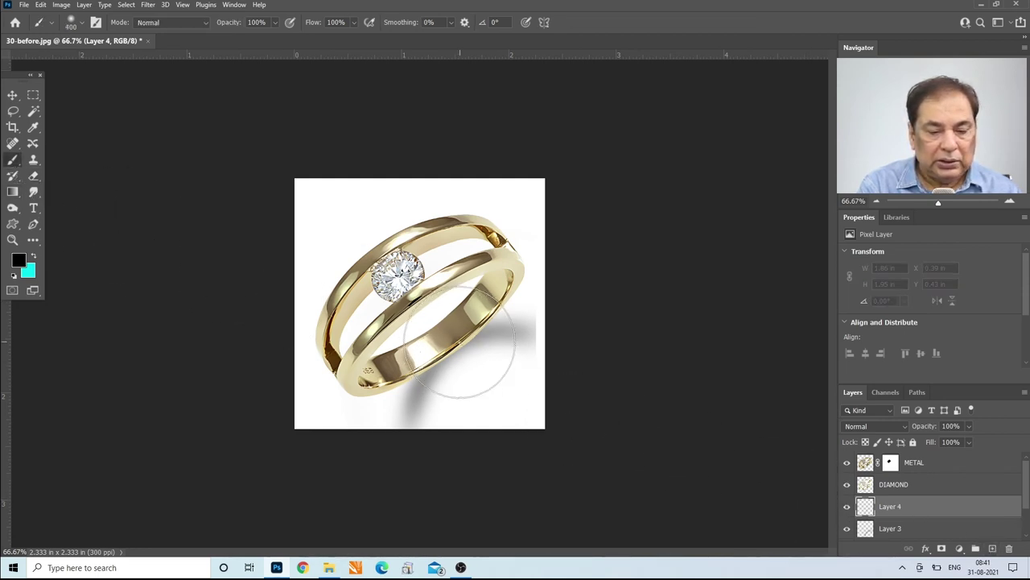
pyautogui.press('[')
pyautogui.press('[')
pyautogui.press('[')
pyautogui.press('[')
pyautogui.press('[')
pyautogui.moveTo(459, 342)
pyautogui.mouseDown()
pyautogui.moveTo(434, 370)
pyautogui.moveTo(467, 334)
pyautogui.mouseUp()
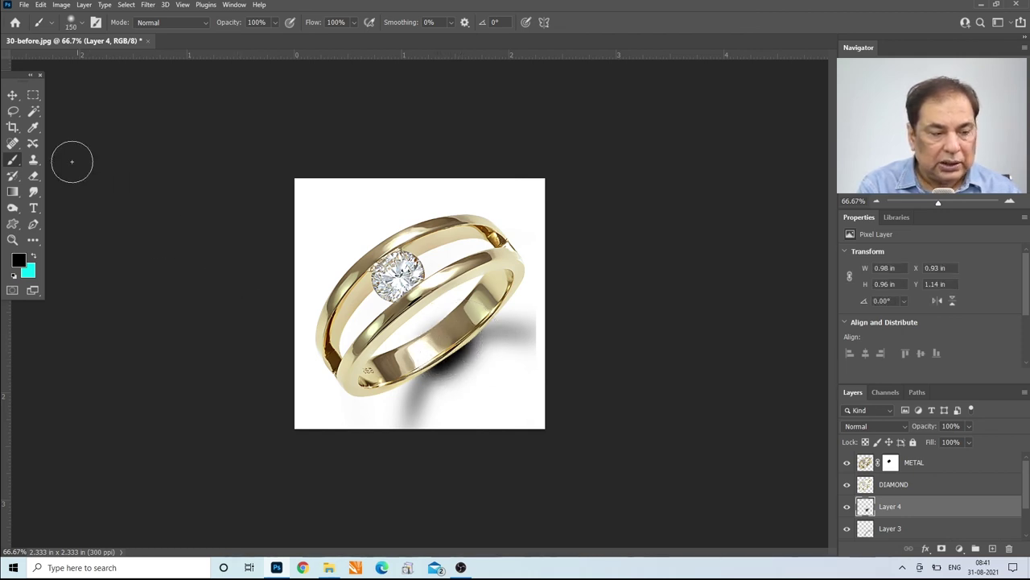
# - Trim the new black shadow with a 175 px Eraser, leaving a thin contact shadow along the ring's bottom edge
pyautogui.click(33, 176)
pyautogui.press('[')
pyautogui.press('[')
pyautogui.press('[')
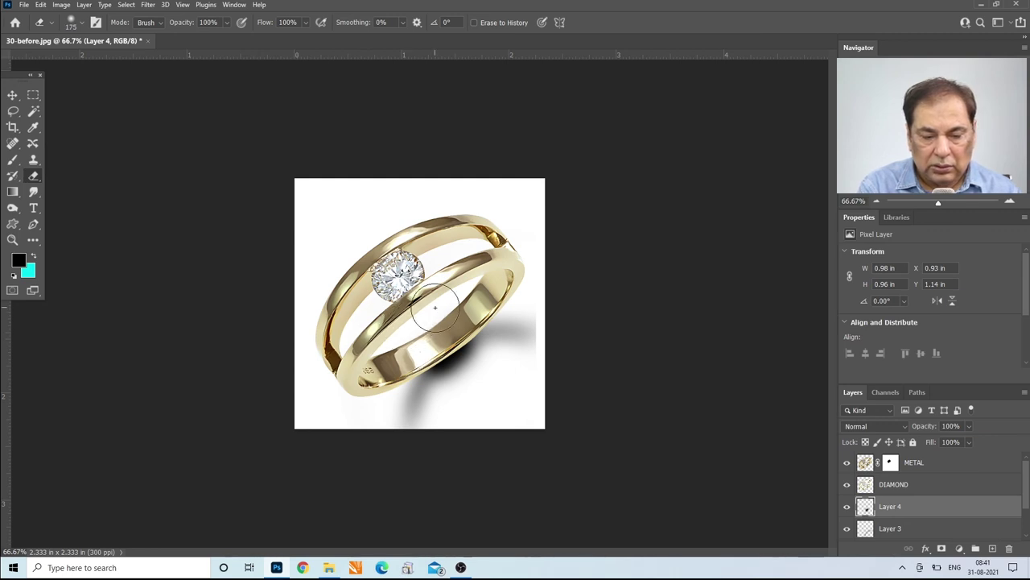
pyautogui.moveTo(453, 395)
pyautogui.mouseDown()
pyautogui.moveTo(494, 368)
pyautogui.moveTo(454, 398)
pyautogui.moveTo(488, 375)
pyautogui.moveTo(480, 381)
pyautogui.mouseUp()
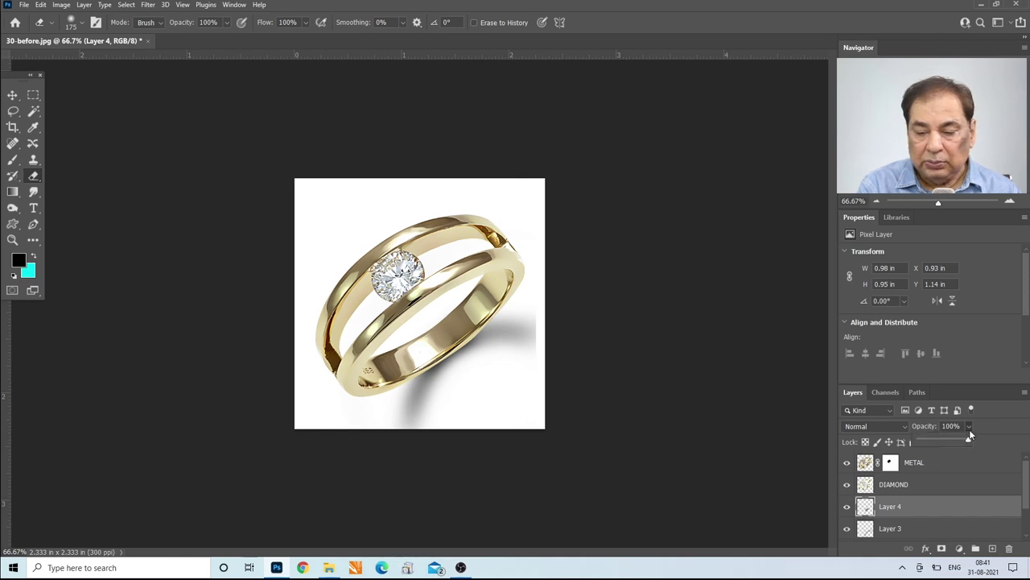
# - Lower the shadow layers' opacity, Layer 4 to about 72% and Layer 3 to 60%
pyautogui.moveTo(970, 438); pyautogui.dragTo(950, 442)
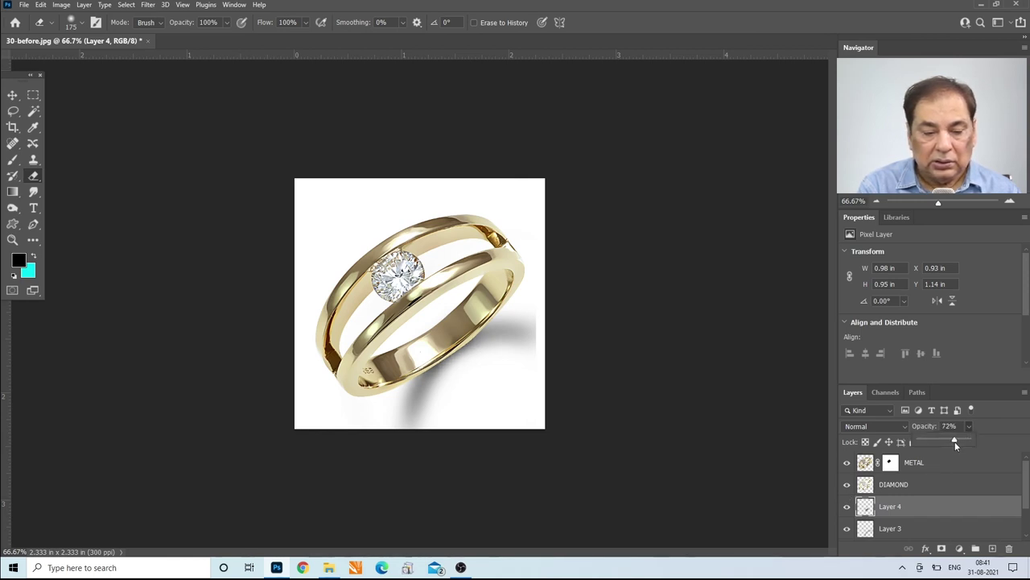
pyautogui.click(915, 528)
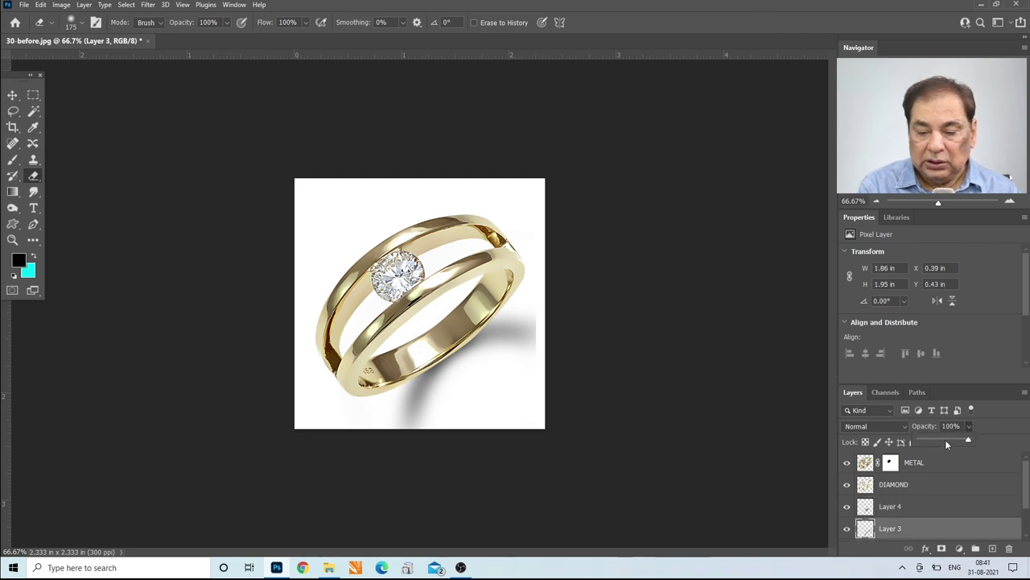
pyautogui.moveTo(947, 443); pyautogui.dragTo(943, 443)
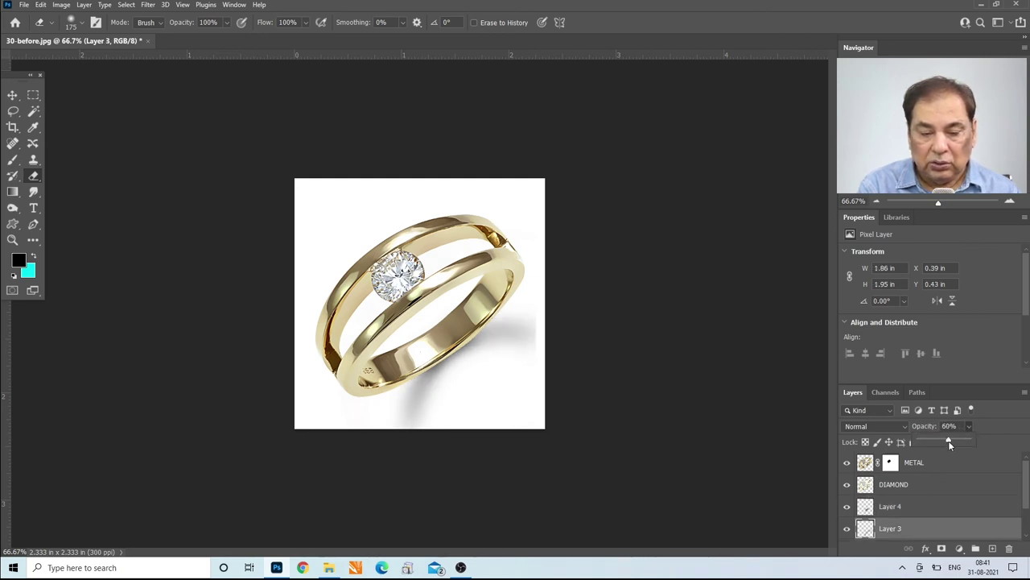
pyautogui.click(33, 176)
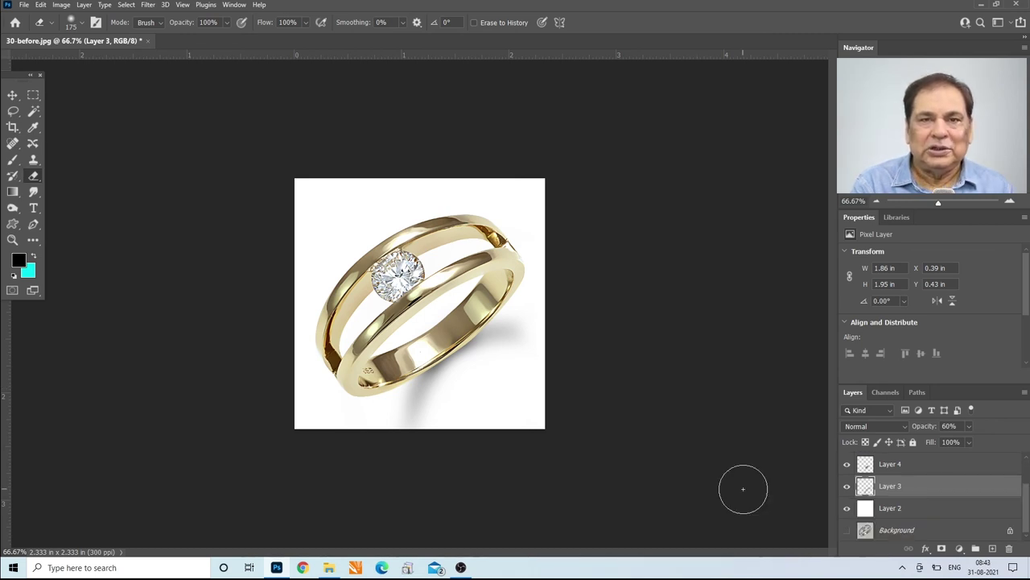
# - Convert the Background into a regular layer and extend the canvas by 2.333 inches on the left side only
pyautogui.doubleClick(906, 529)
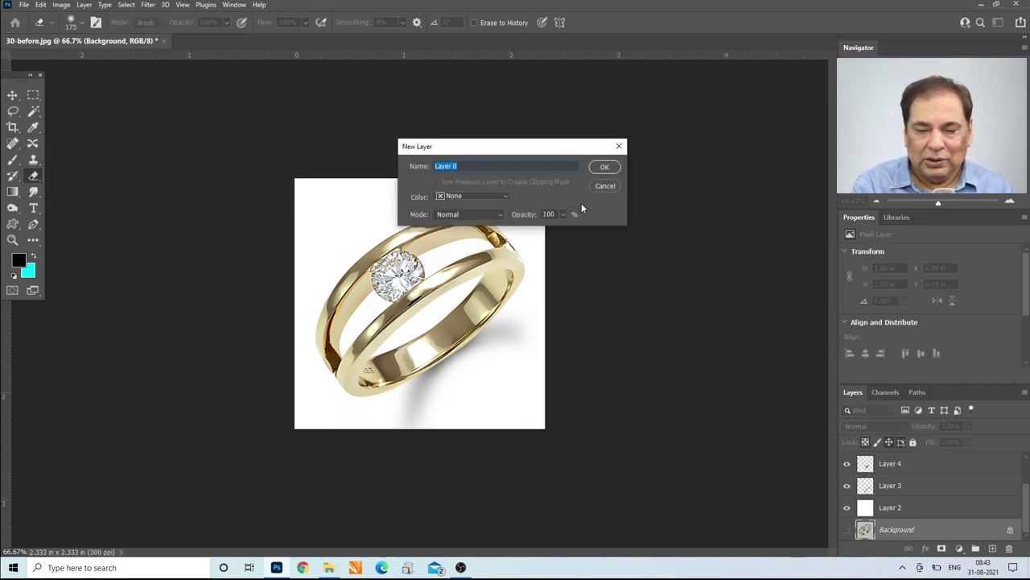
pyautogui.click(604, 166)
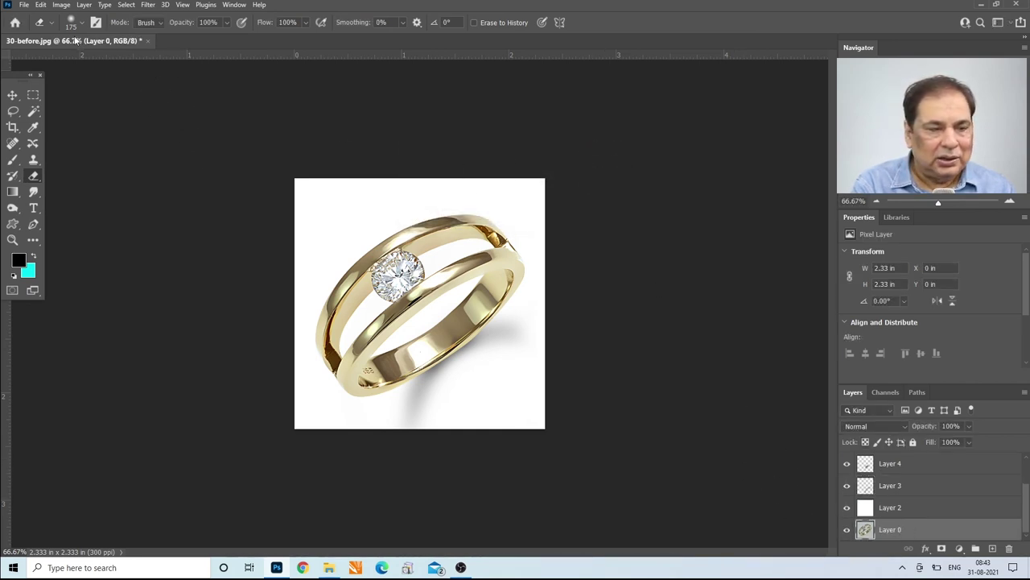
pyautogui.click(62, 5)
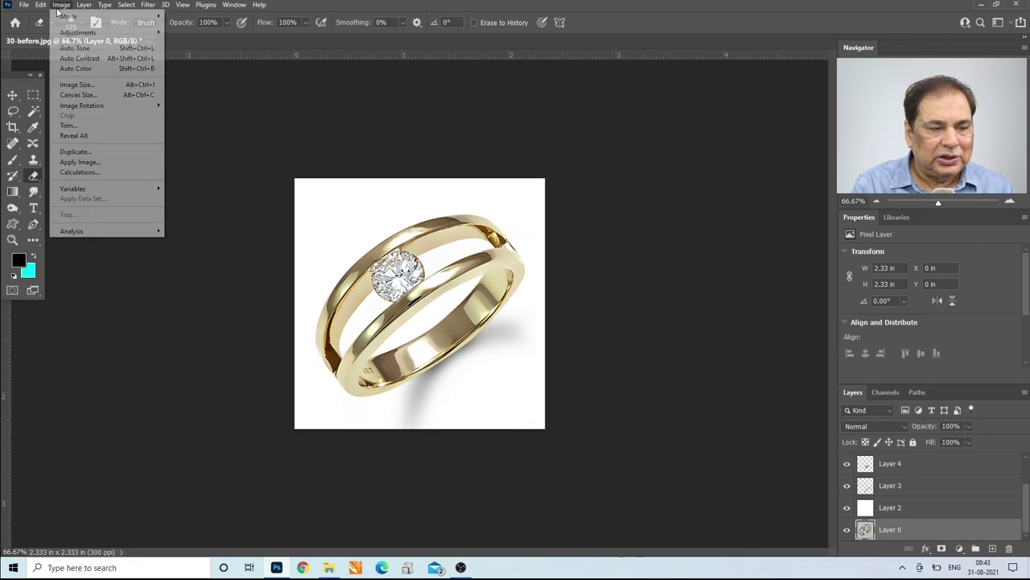
pyautogui.click(88, 95)
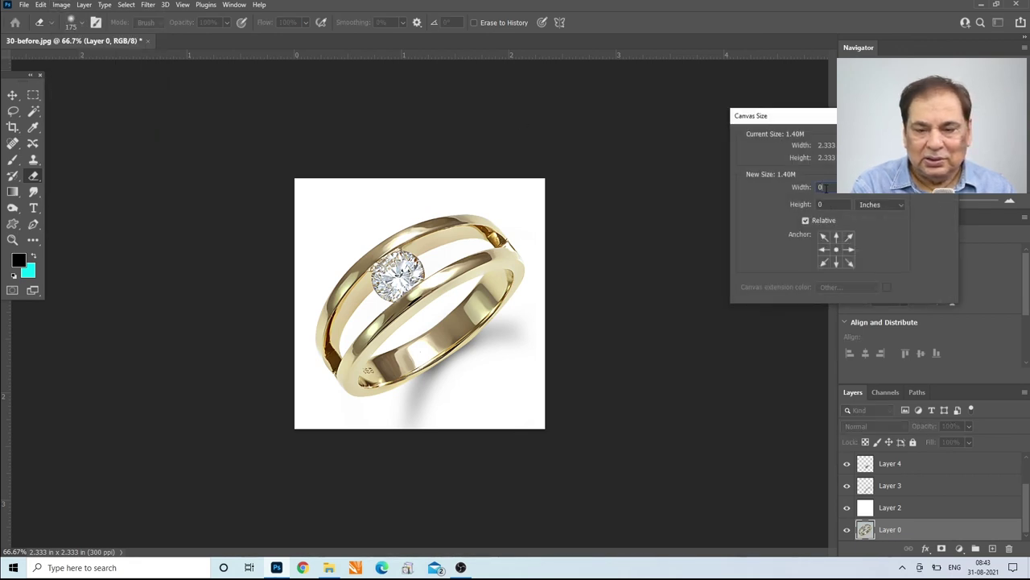
pyautogui.write('2.')
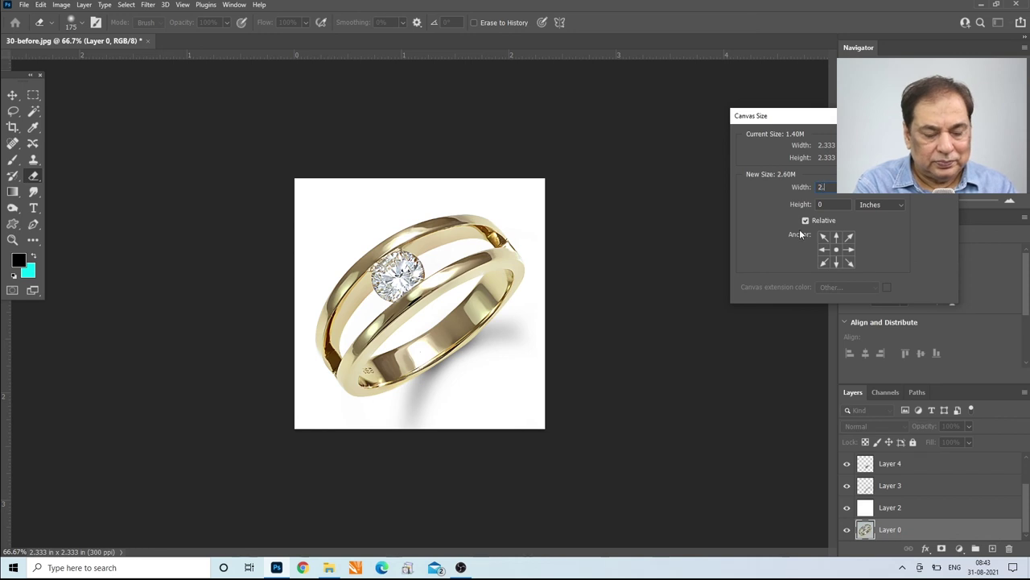
pyautogui.write('333')
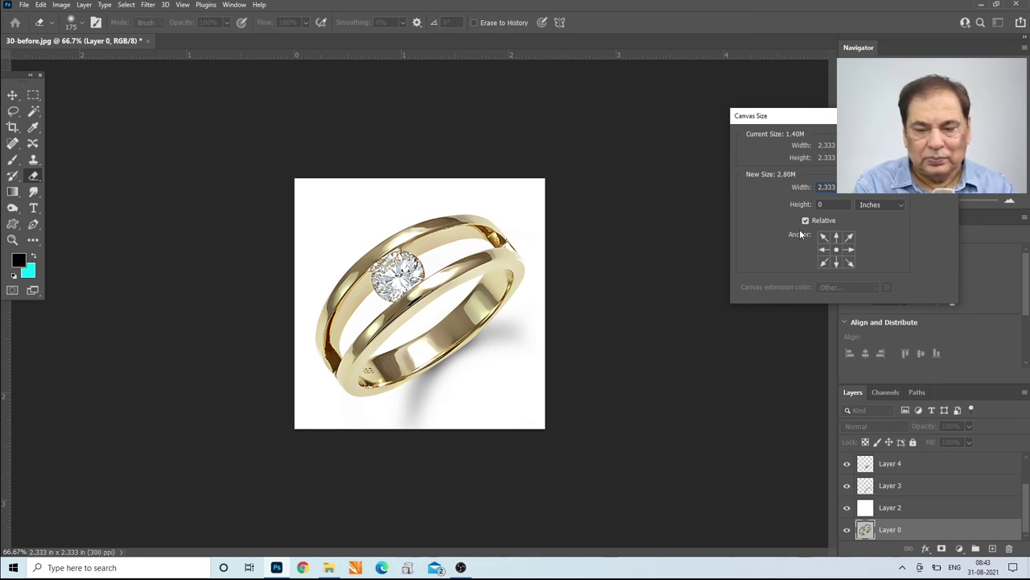
pyautogui.click(850, 250)
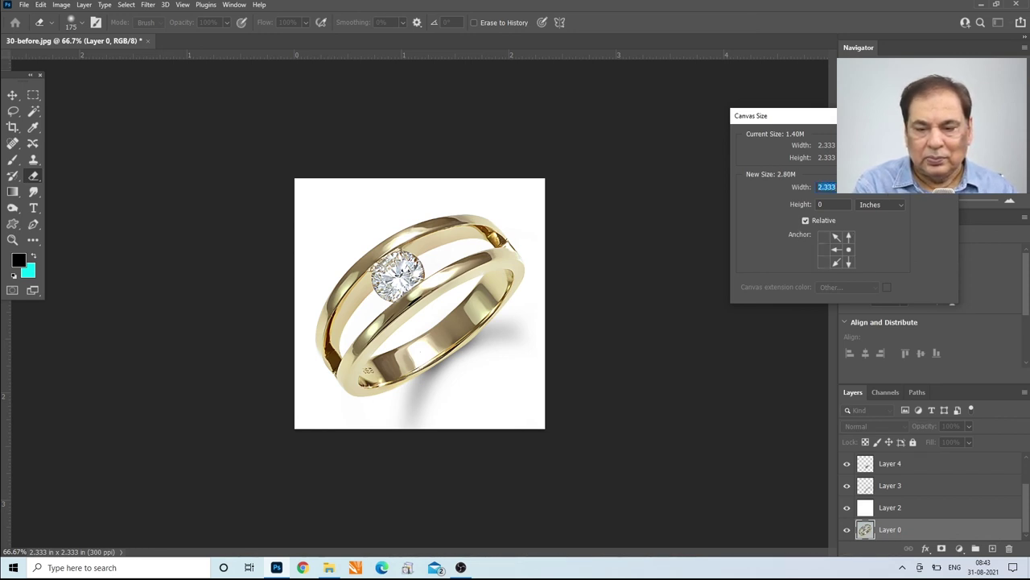
pyautogui.press('Return')
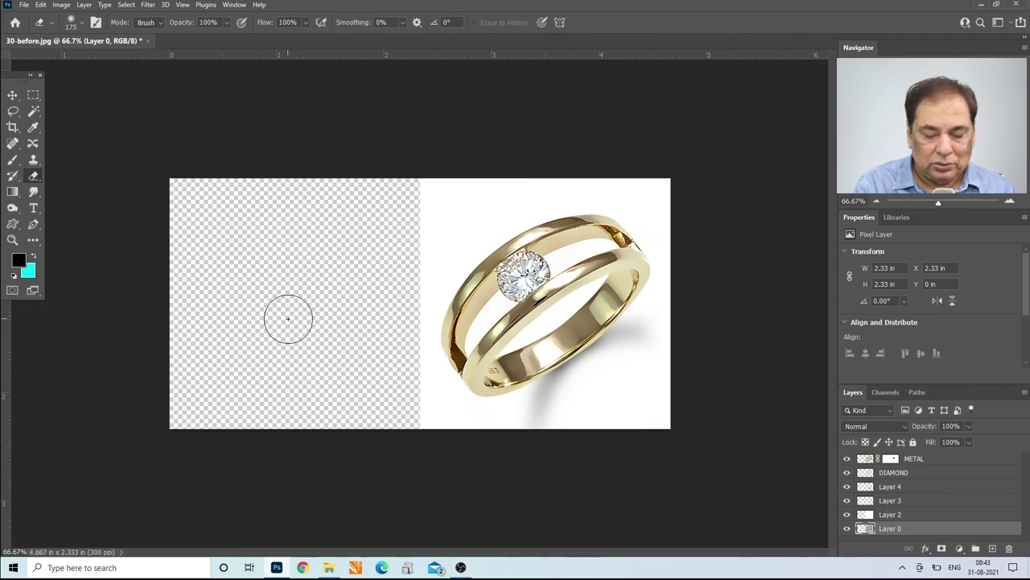
pyautogui.press('Left')
pyautogui.press('Left')
pyautogui.press('Left')
pyautogui.press('Left')
pyautogui.press('Left')
pyautogui.press('Left')
pyautogui.press('Left')
pyautogui.press('Left')
pyautogui.press('Left')
pyautogui.press('Left')
pyautogui.press('Left')
pyautogui.press('Left')
pyautogui.press('Left')
pyautogui.press('Left')
pyautogui.press('Left')
pyautogui.press('Left')
pyautogui.press('Left')
pyautogui.press('Left')
pyautogui.press('Left')
pyautogui.press('Left')
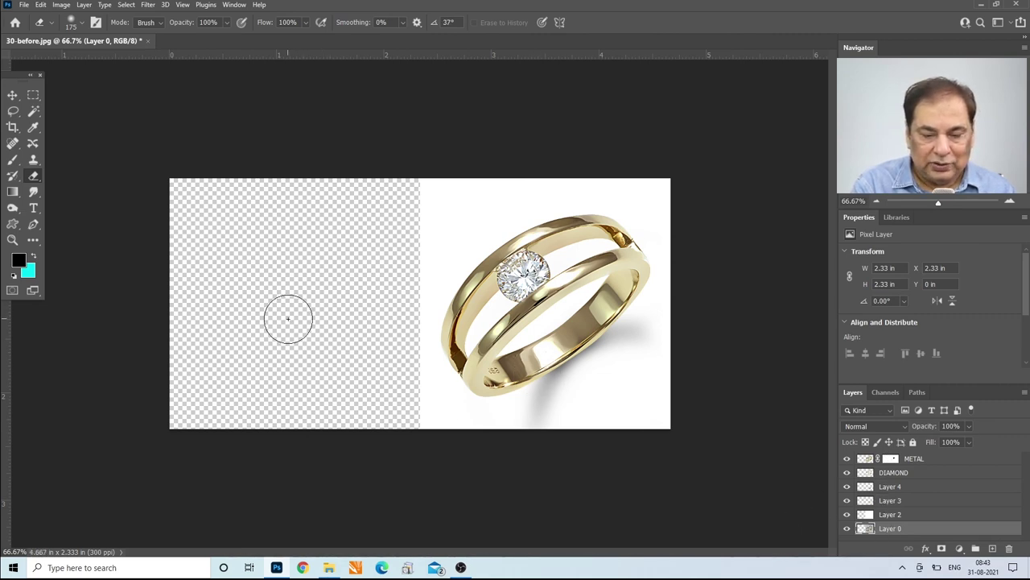
# - Move the original photo on Layer 0 into the empty left half of the canvas, beside the retouched ring
pyautogui.click(12, 96)
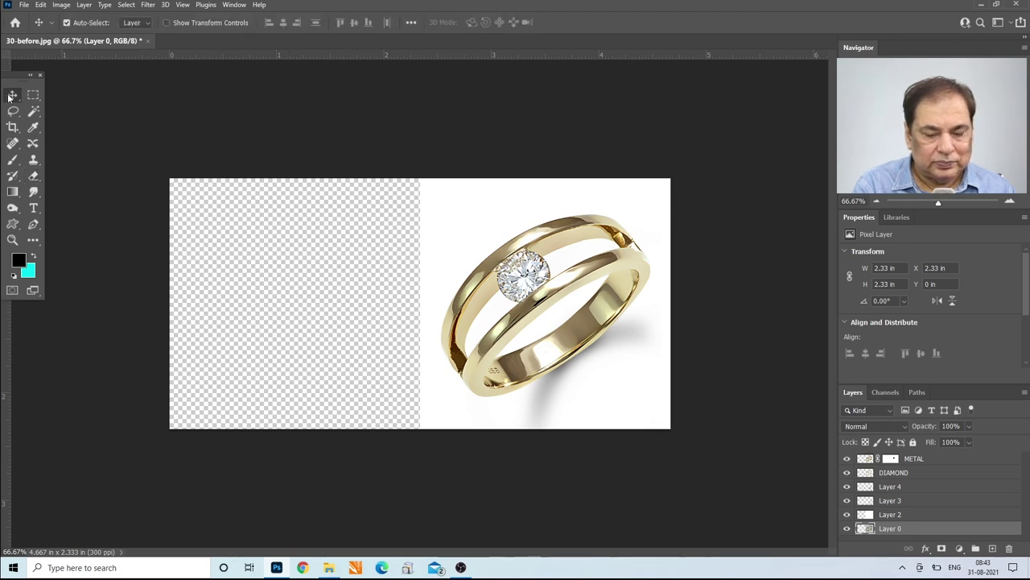
pyautogui.press('Left')
pyautogui.press('Left')
pyautogui.press('Left')
pyautogui.press('Left')
pyautogui.press('Left')
pyautogui.press('Left')
pyautogui.press('Left')
pyautogui.press('Left')
pyautogui.press('Left')
pyautogui.press('Left')
pyautogui.press('Left')
pyautogui.press('Left')
pyautogui.press('Left')
pyautogui.press('Left')
pyautogui.press('Left')
pyautogui.press('Left')
pyautogui.press('Left')
pyautogui.press('Left')
pyautogui.press('Left')
pyautogui.press('Left')
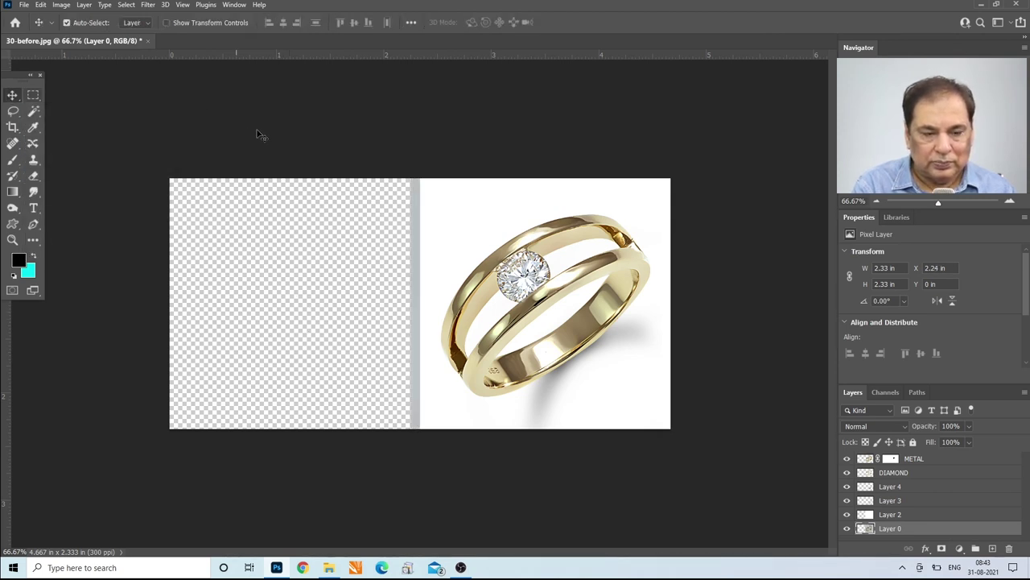
pyautogui.moveTo(419, 229); pyautogui.dragTo(171, 228)
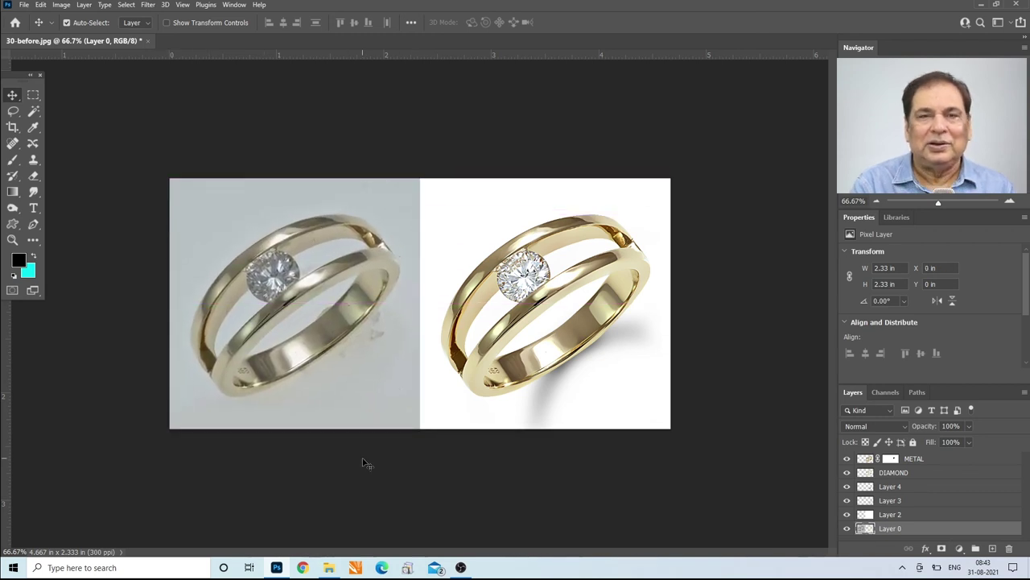